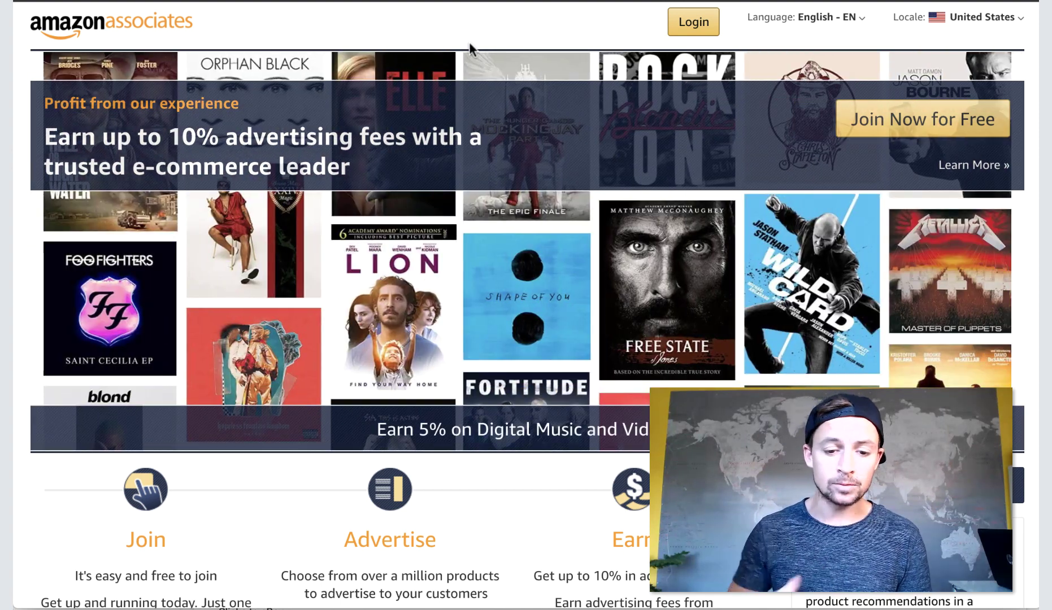
Highlight the line about earning up to 10%, then clear the highlight.
{"action": "triple_click", "coordinate": [582, 576]}
{"action": "left_click", "coordinate": [582, 577]}
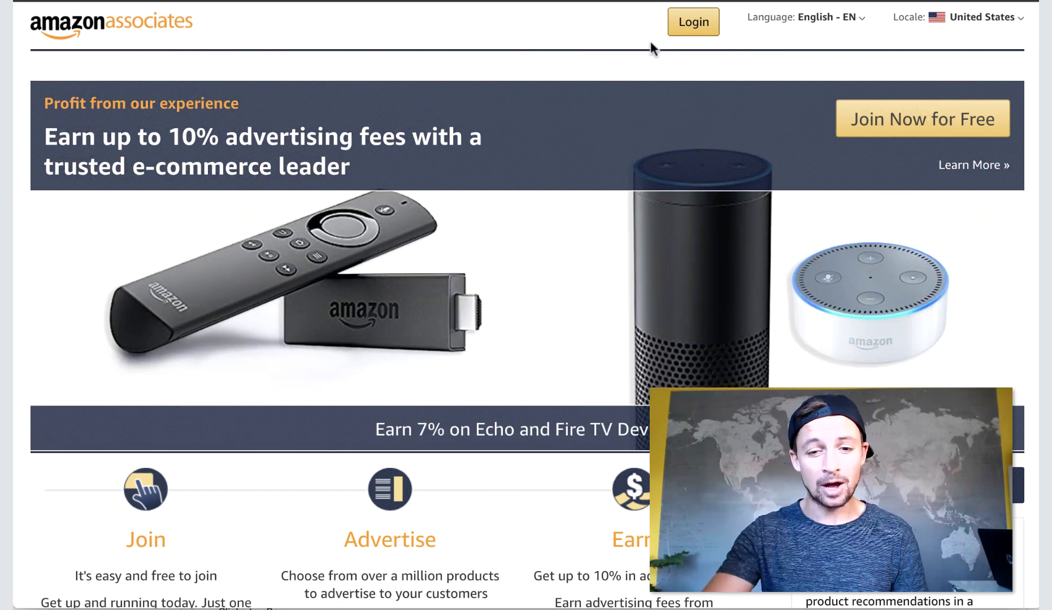
{"action": "scroll", "coordinate": [756, 206], "scroll_direction": "down", "scroll_amount": 5}
{"action": "scroll", "coordinate": [757, 206], "scroll_direction": "up", "scroll_amount": 5}
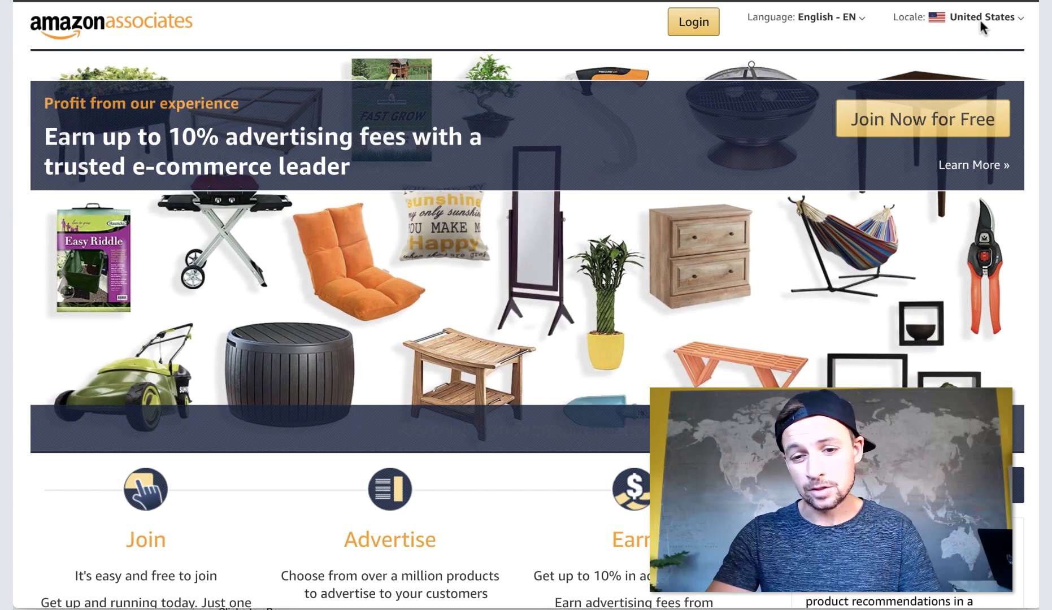
Browse the country locale list through its marketplaces, leaving United States selected.
{"action": "left_click", "coordinate": [979, 18]}
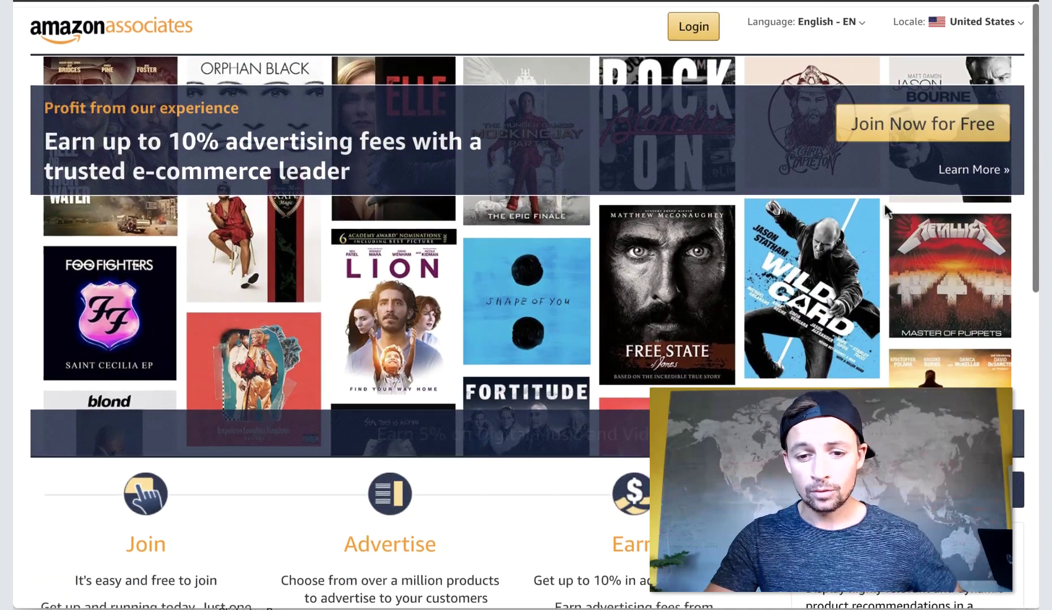
{"action": "left_click", "coordinate": [971, 19]}
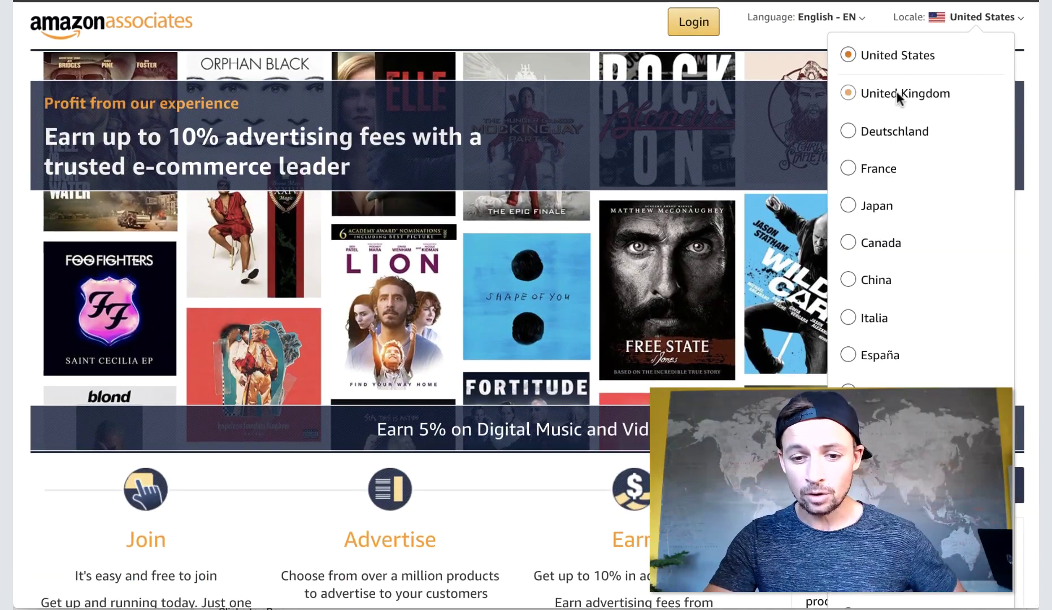
{"action": "scroll", "coordinate": [866, 374], "scroll_direction": "down", "scroll_amount": 1}
{"action": "scroll", "coordinate": [866, 372], "scroll_direction": "down", "scroll_amount": 6}
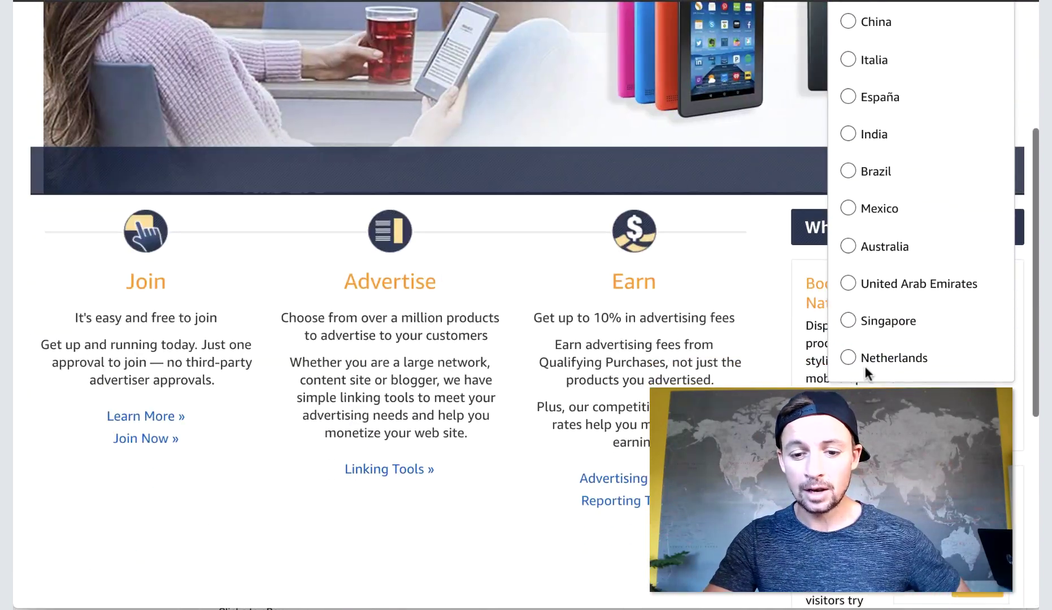
{"action": "scroll", "coordinate": [866, 373], "scroll_direction": "up", "scroll_amount": 4}
{"action": "scroll", "coordinate": [863, 363], "scroll_direction": "up", "scroll_amount": 3}
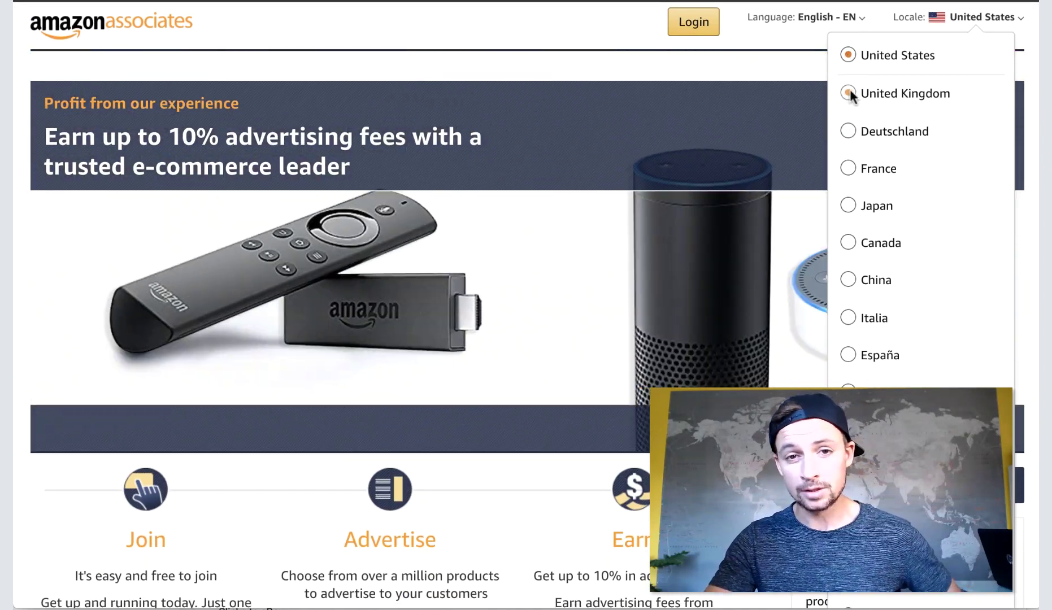
{"action": "scroll", "coordinate": [844, 110], "scroll_direction": "down", "scroll_amount": 1}
{"action": "scroll", "coordinate": [864, 229], "scroll_direction": "down", "scroll_amount": 1}
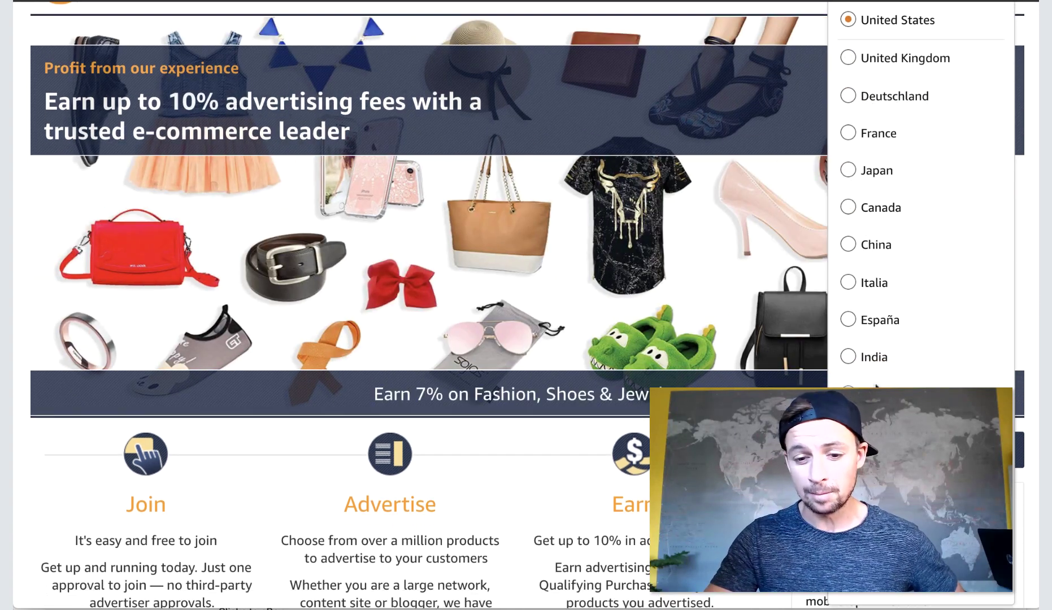
{"action": "scroll", "coordinate": [875, 385], "scroll_direction": "down", "scroll_amount": 3}
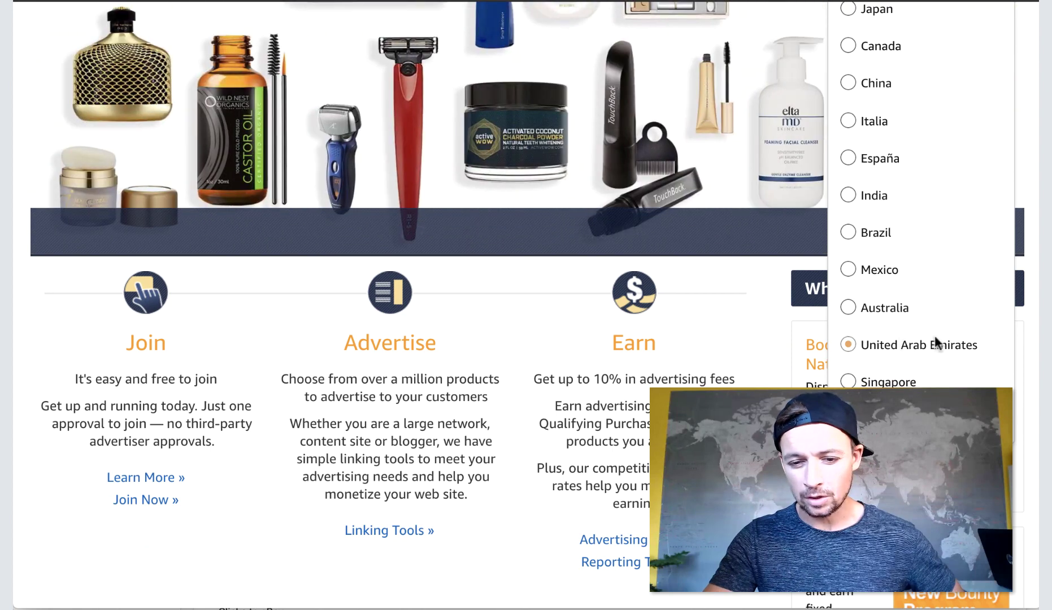
{"action": "scroll", "coordinate": [853, 290], "scroll_direction": "up", "scroll_amount": 1}
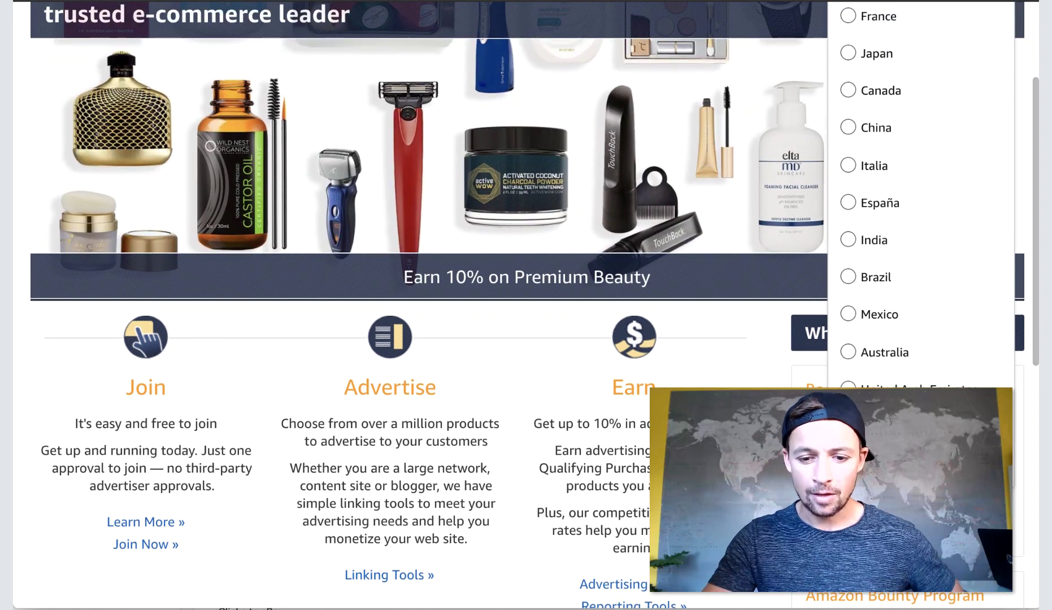
{"action": "scroll", "coordinate": [867, 270], "scroll_direction": "up", "scroll_amount": 3}
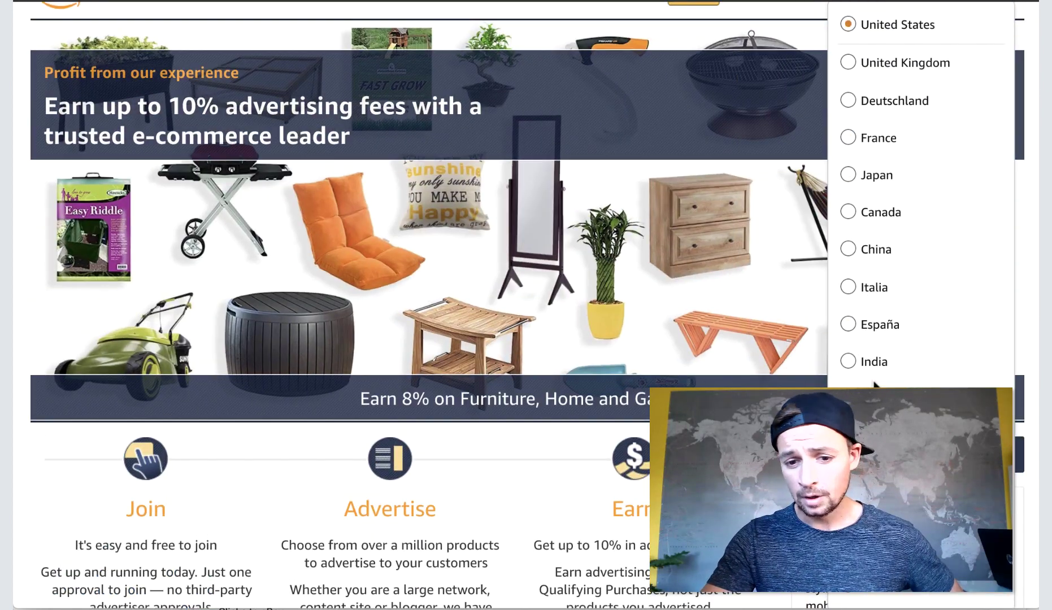
{"action": "scroll", "coordinate": [868, 141], "scroll_direction": "up", "scroll_amount": 1}
{"action": "scroll", "coordinate": [869, 141], "scroll_direction": "down", "scroll_amount": 1}
{"action": "scroll", "coordinate": [869, 141], "scroll_direction": "up", "scroll_amount": 1}
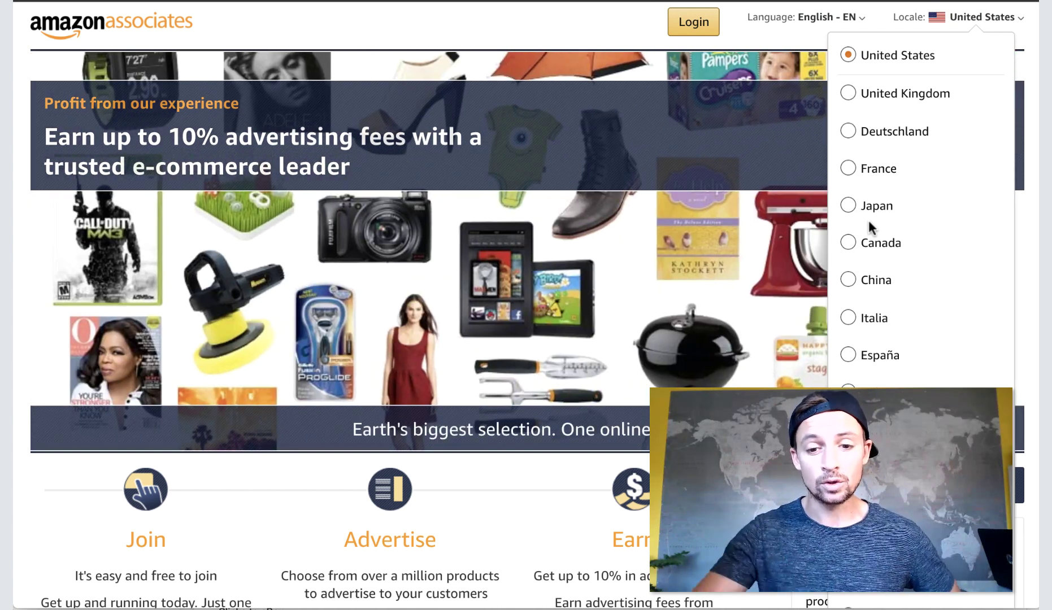
{"action": "left_click", "coordinate": [848, 131]}
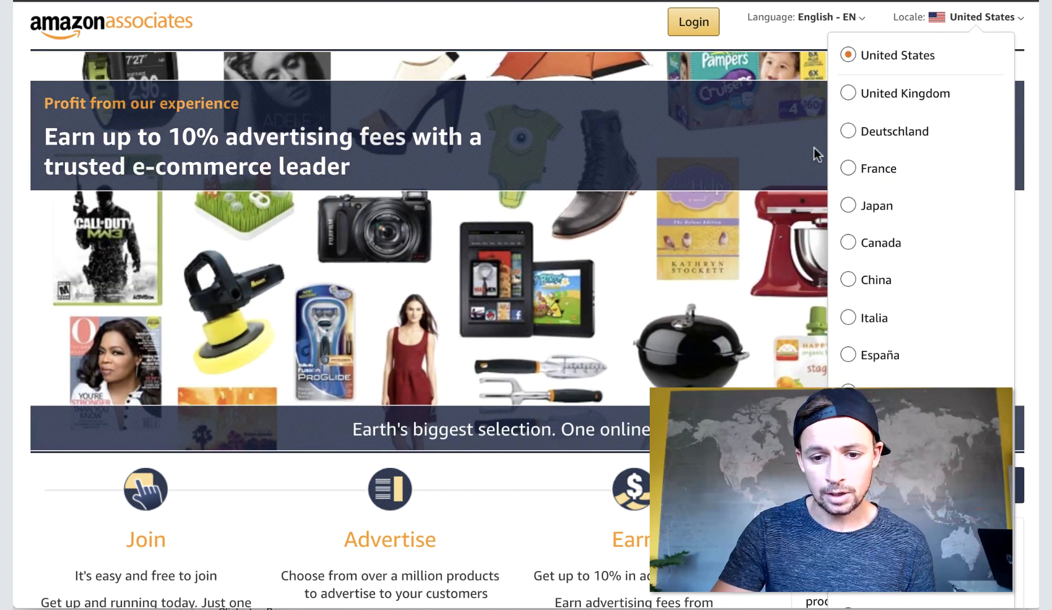
Start a free Associates sign-up as a new Amazon account and enter the full name.
{"action": "left_click", "coordinate": [948, 116]}
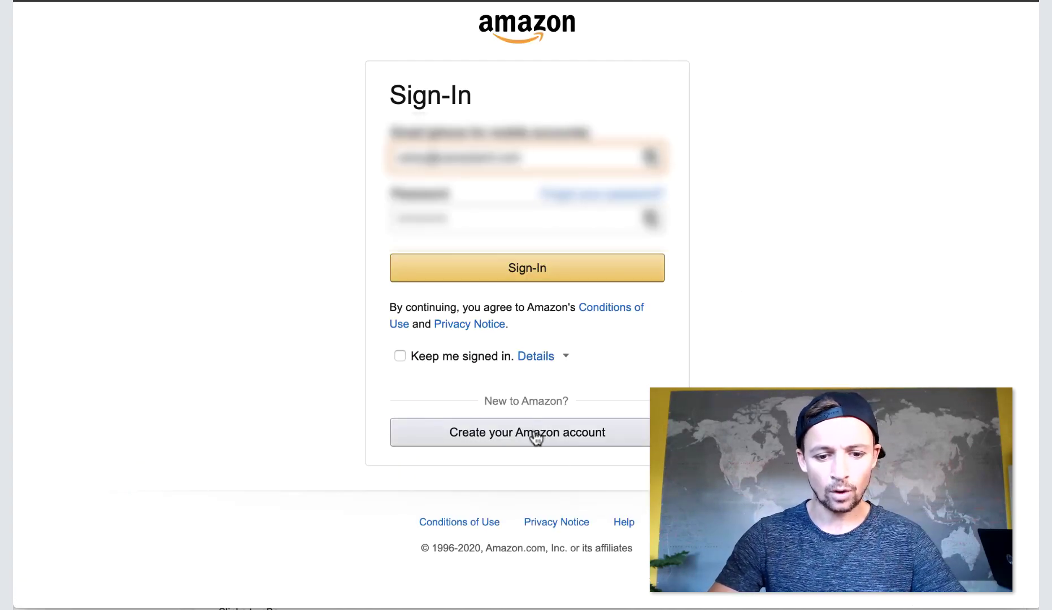
{"action": "left_click", "coordinate": [510, 433]}
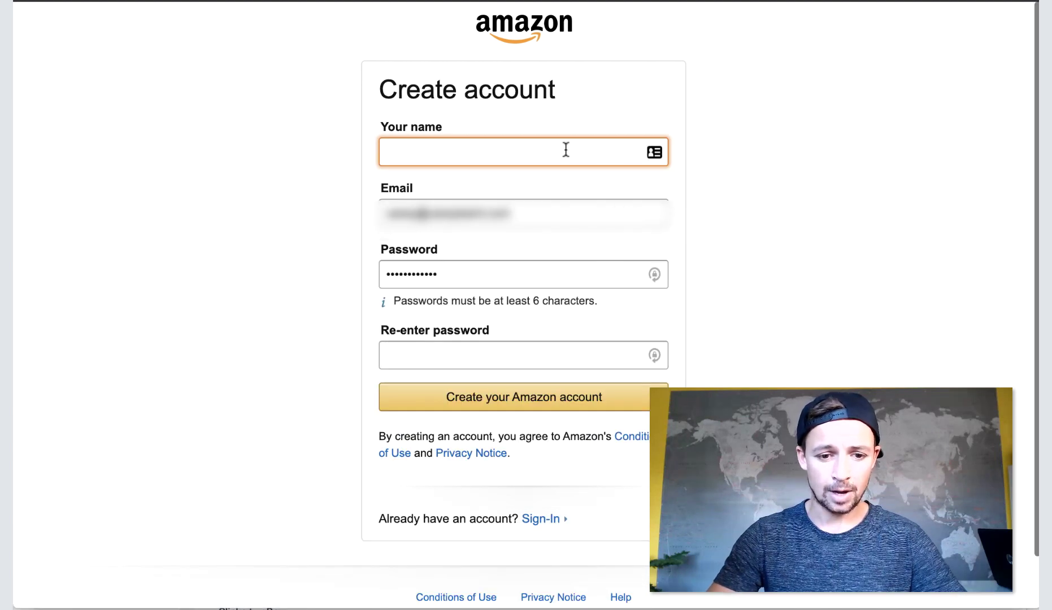
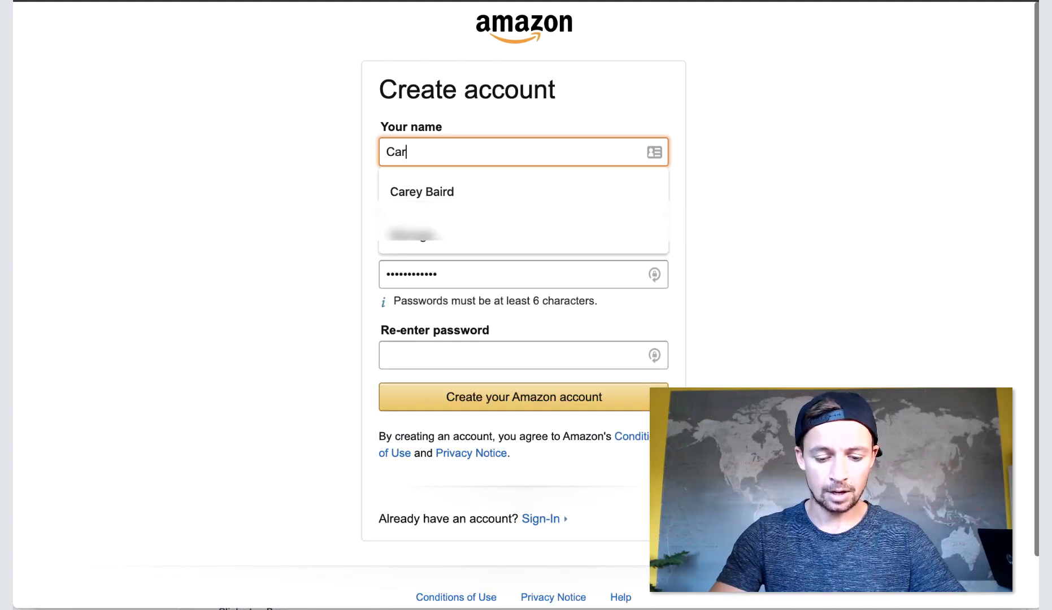
{"action": "key", "text": "Down"}
{"action": "key", "text": "Return"}
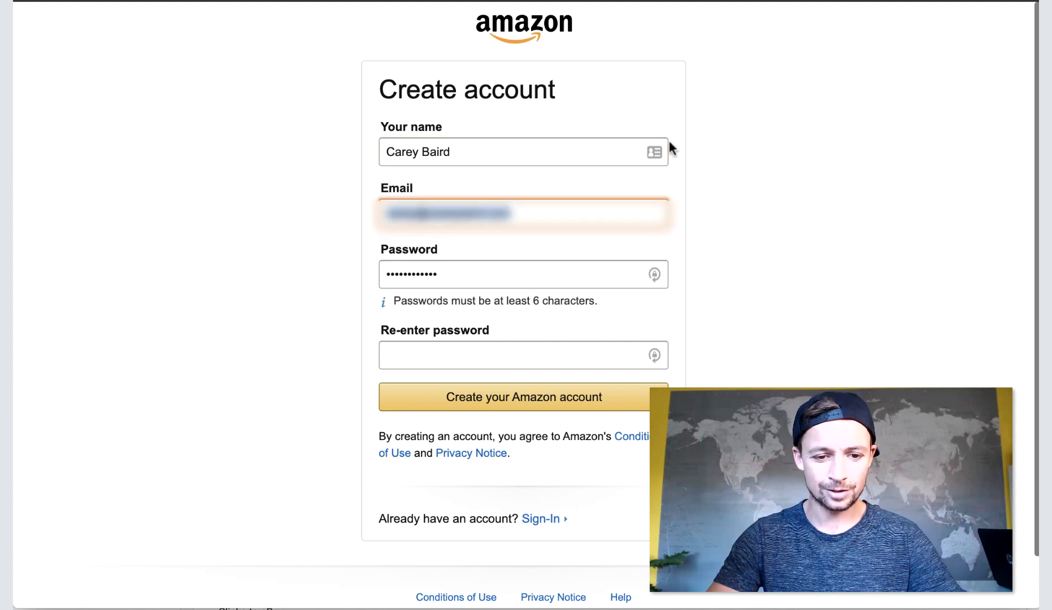
Clear the autofilled e-mail and password, then enter the user's e-mail address.
{"action": "key", "text": "super+a"}
{"action": "key", "text": "BackSpace"}
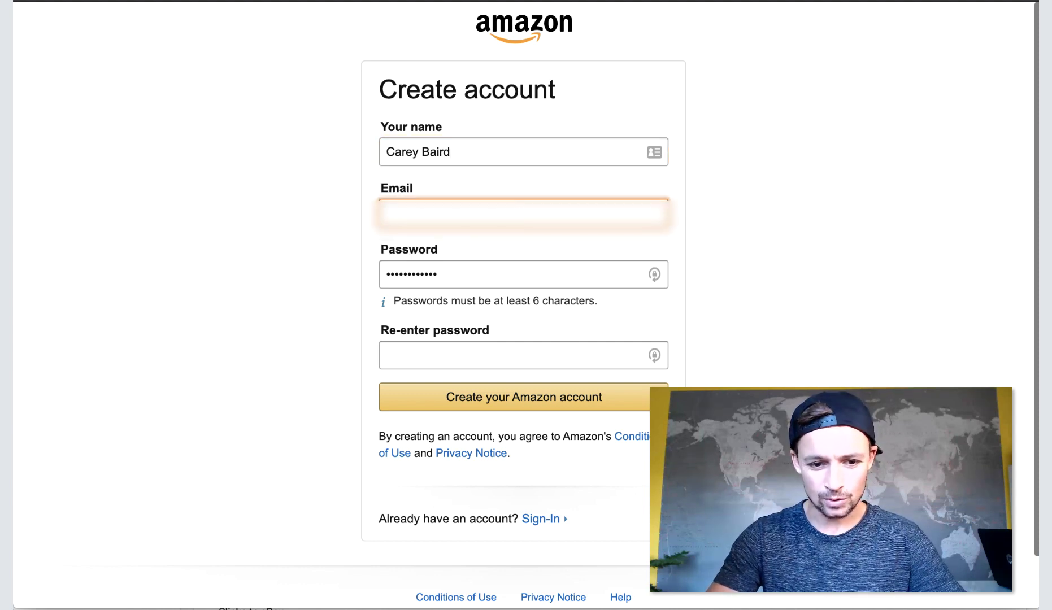
{"action": "key", "text": "Tab"}
{"action": "key", "text": "BackSpace"}
{"action": "key", "text": "shift+Tab"}
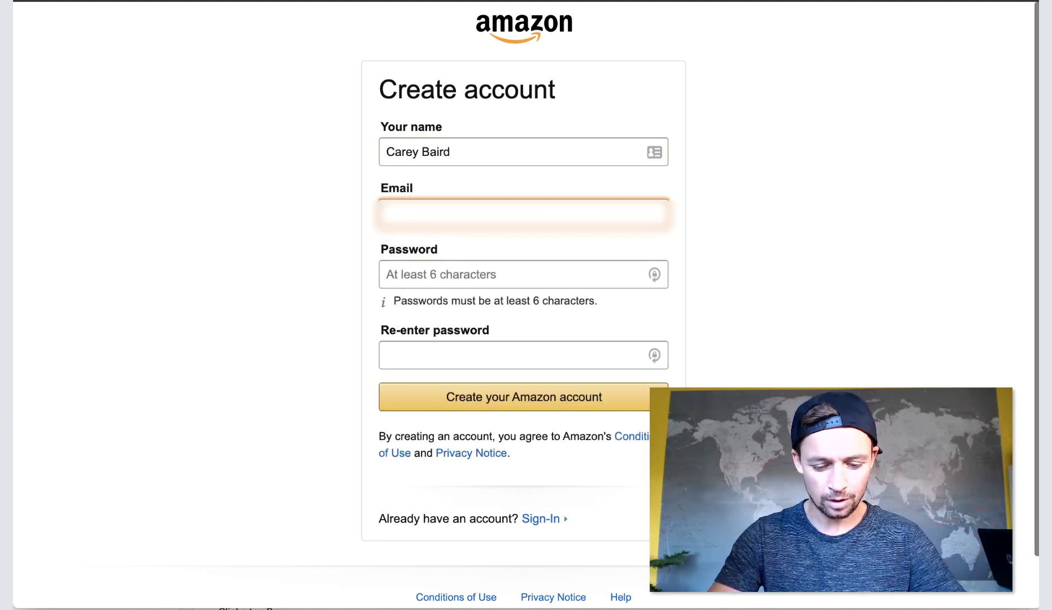
{"action": "type", "text": "careyba"}
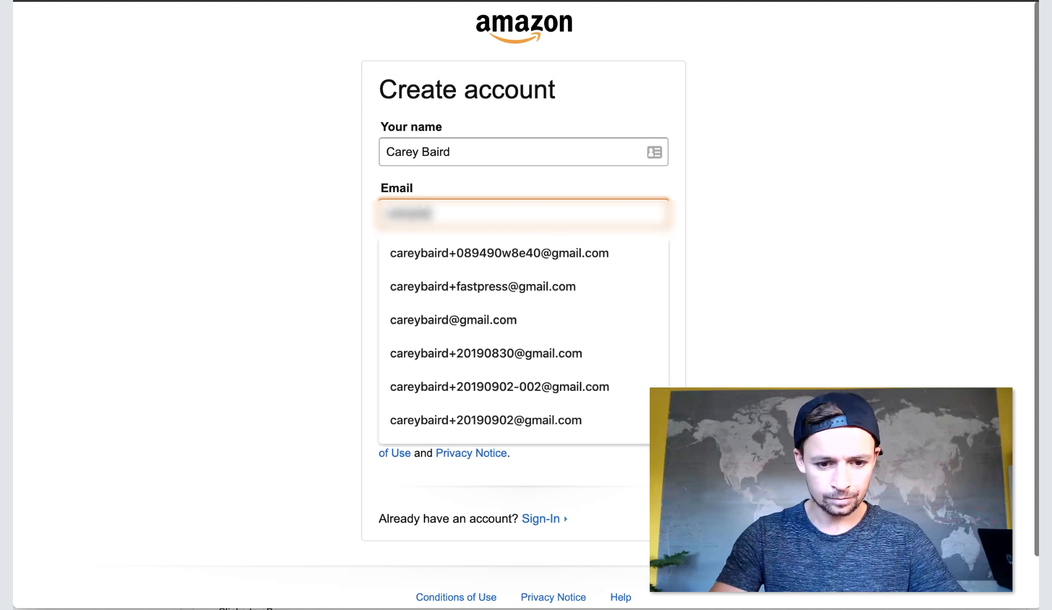
{"action": "key", "text": "Escape"}
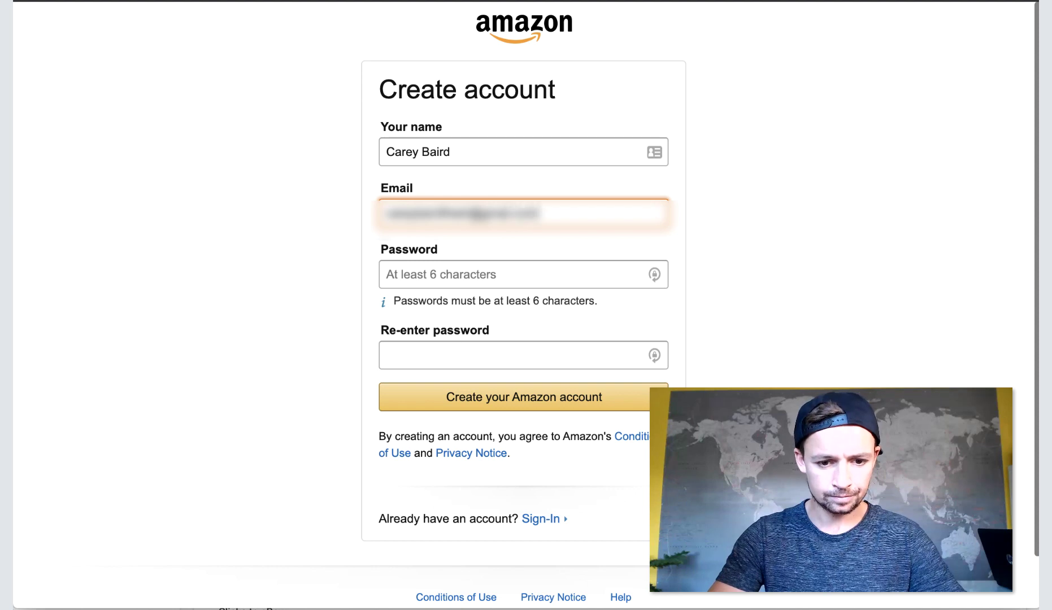
{"action": "key", "text": "Tab"}
Generate a strong password, paste it into both password fields, and submit the account.
{"action": "left_click", "coordinate": [655, 275]}
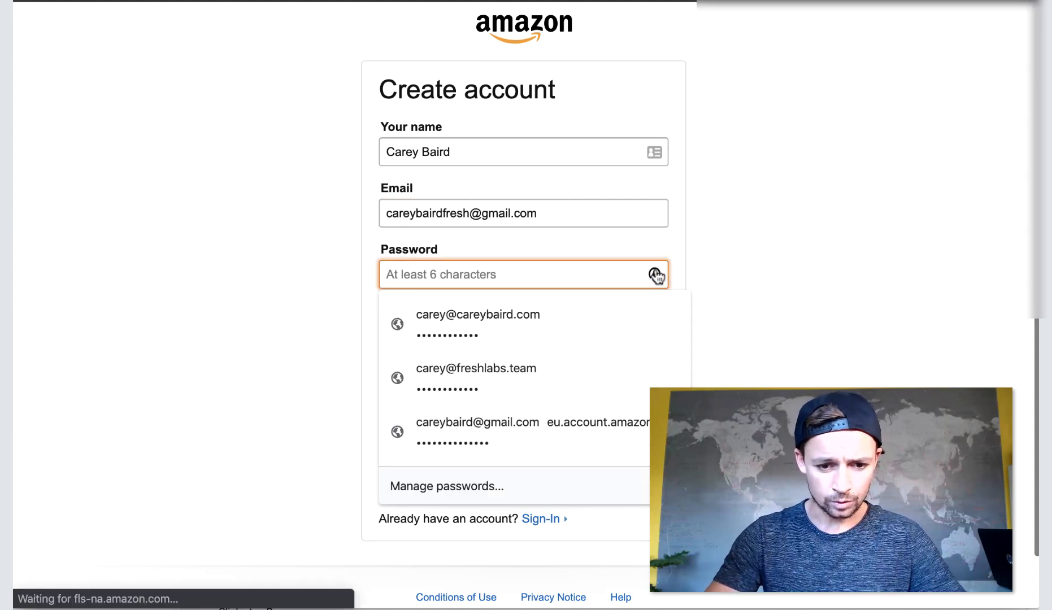
{"action": "left_click", "coordinate": [655, 274]}
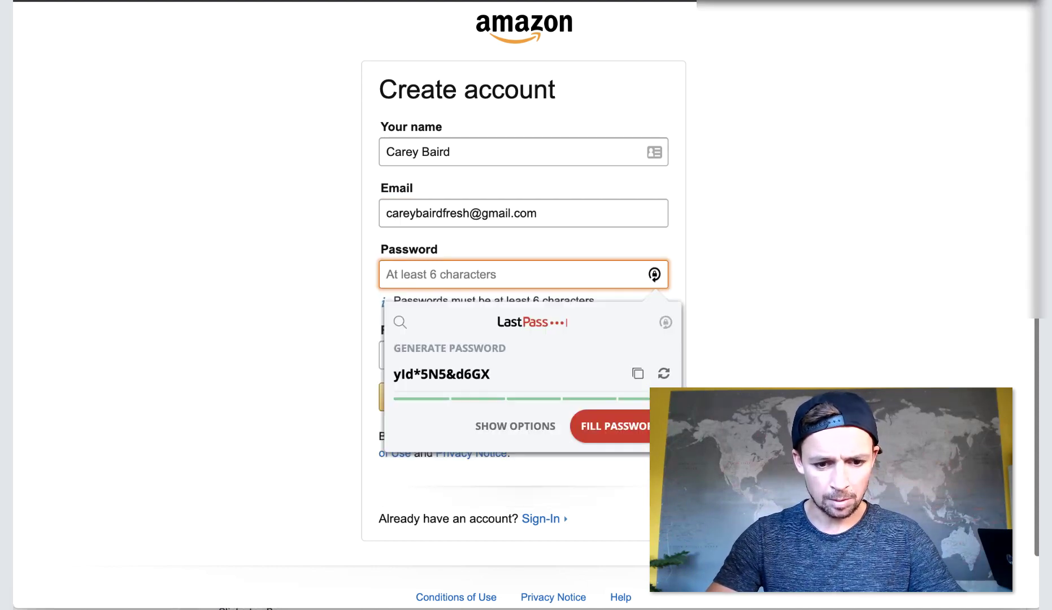
{"action": "triple_click", "coordinate": [497, 374]}
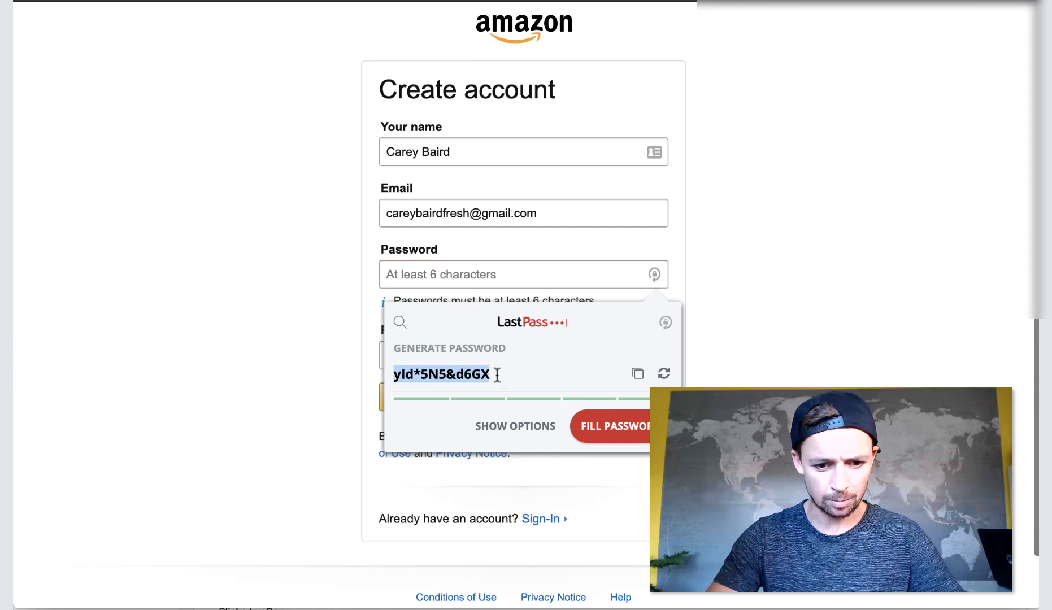
{"action": "left_click", "coordinate": [561, 255]}
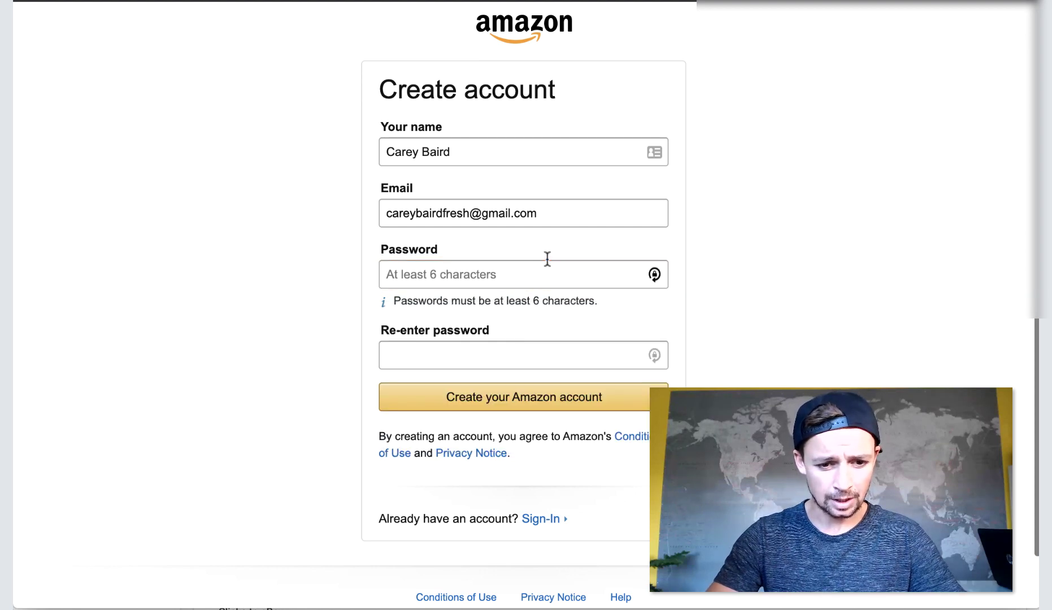
{"action": "left_click", "coordinate": [522, 275]}
{"action": "key", "text": "ctrl+v"}
{"action": "left_click", "coordinate": [547, 350]}
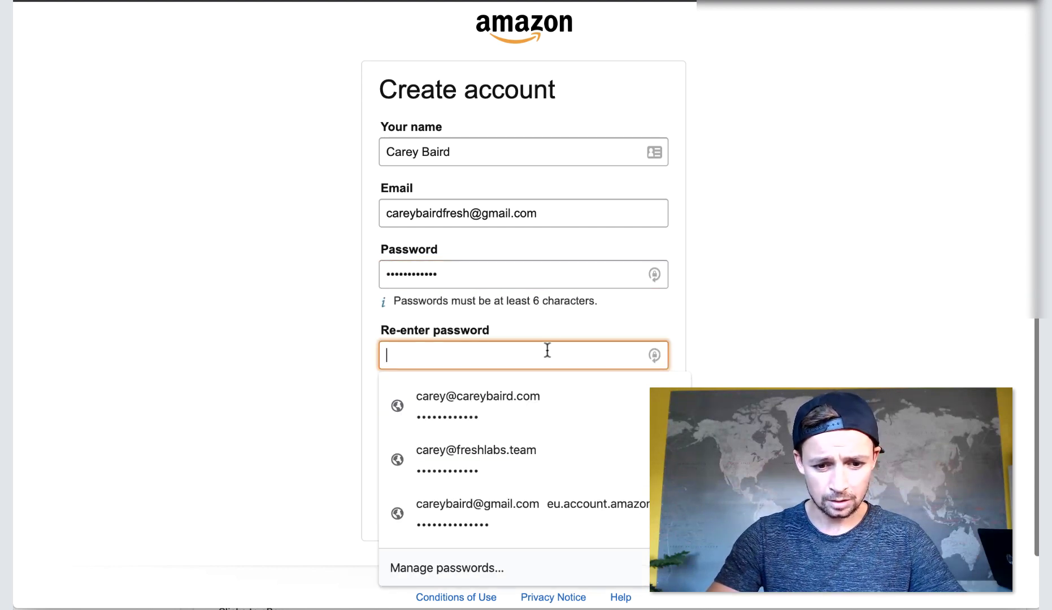
{"action": "key", "text": "ctrl+v"}
{"action": "left_click", "coordinate": [592, 393]}
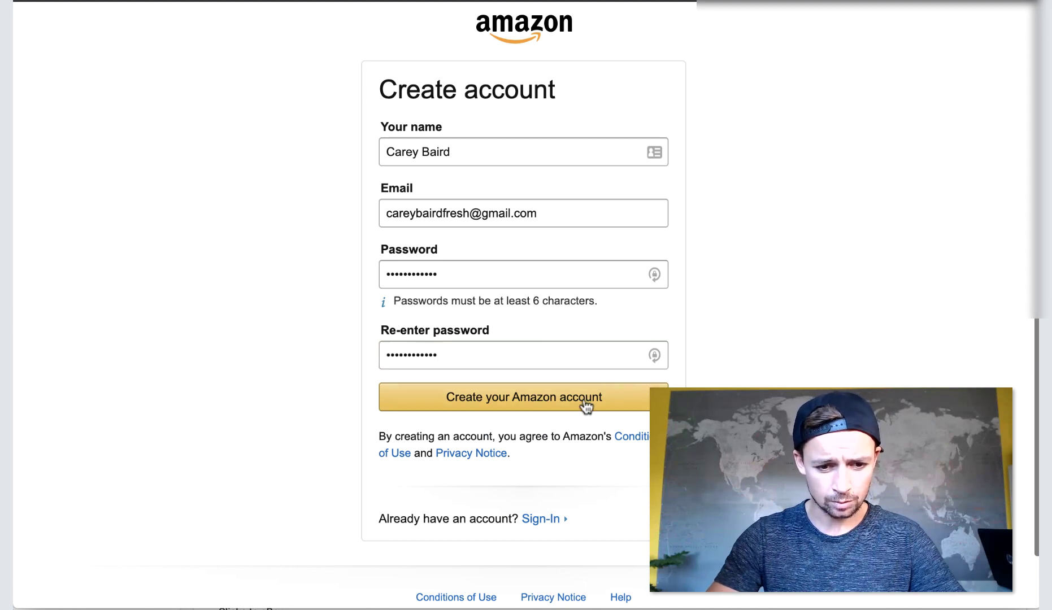
{"action": "left_click", "coordinate": [586, 402]}
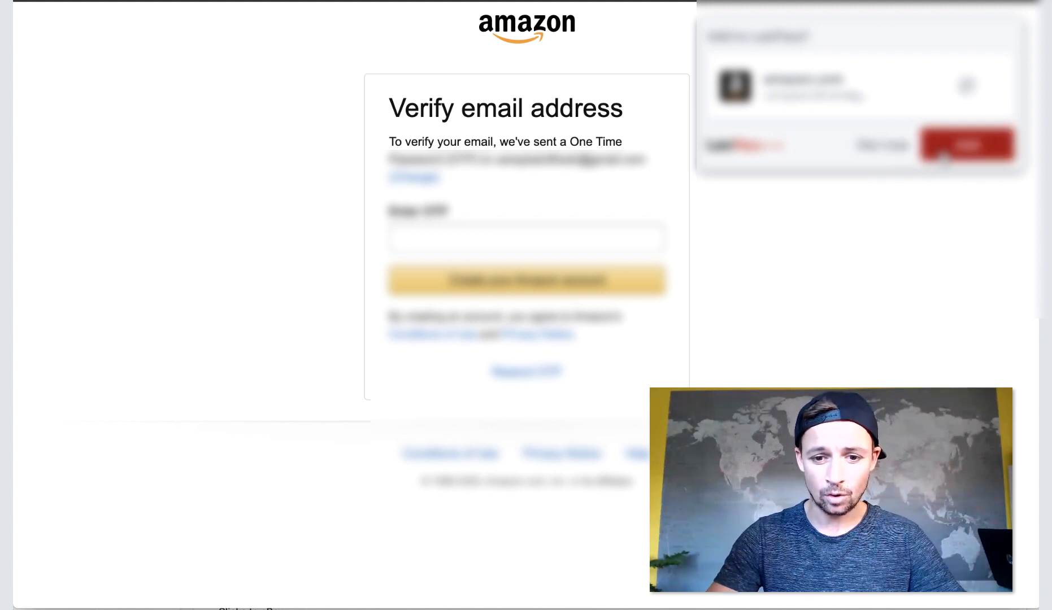
Save the new login and copy the one-time password from Amazon's verification email.
{"action": "left_click", "coordinate": [966, 145]}
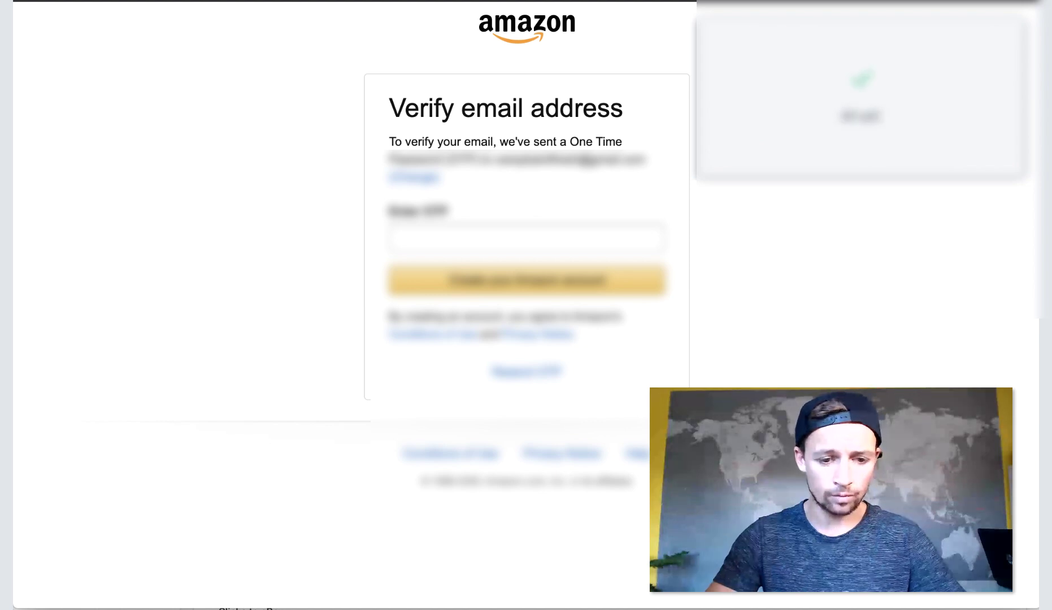
{"action": "key", "text": "ctrl+Tab"}
{"action": "left_click", "coordinate": [582, 177]}
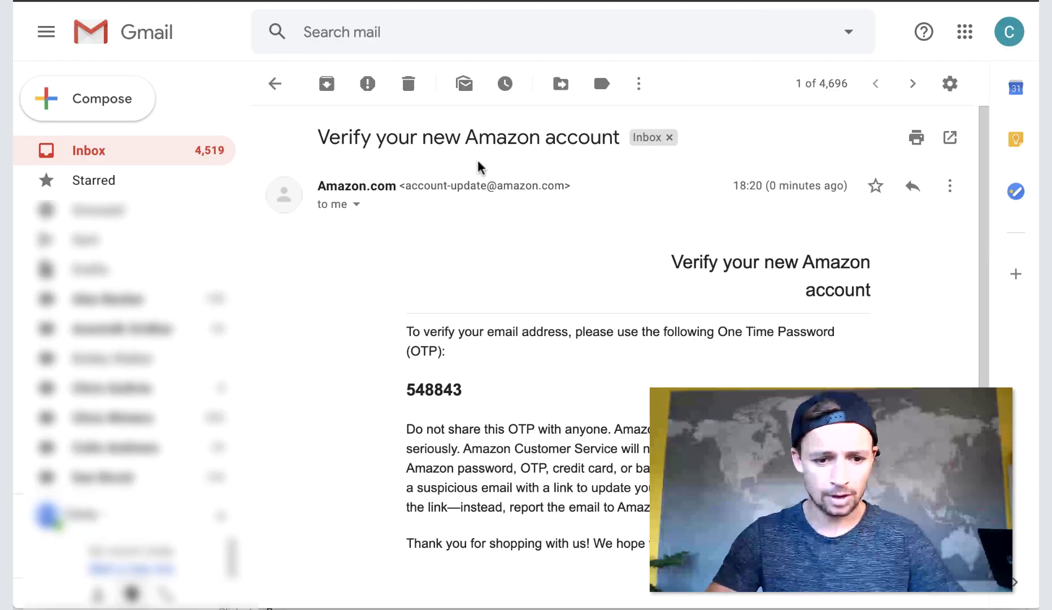
{"action": "scroll", "coordinate": [451, 380], "scroll_direction": "down", "scroll_amount": 1}
{"action": "double_click", "coordinate": [446, 359]}
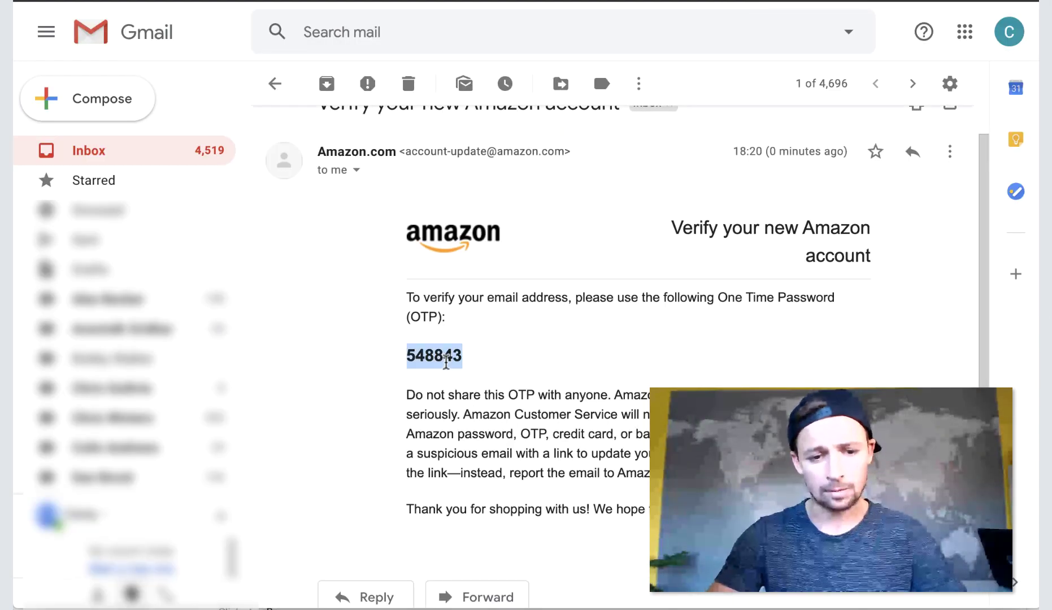
{"action": "key", "text": "ctrl+c"}
Enter the one-time password on Amazon's verify page to create the account.
{"action": "key", "text": "ctrl+shift+Tab"}
{"action": "left_click", "coordinate": [516, 237]}
{"action": "key", "text": "ctrl+v"}
{"action": "left_click", "coordinate": [523, 293]}
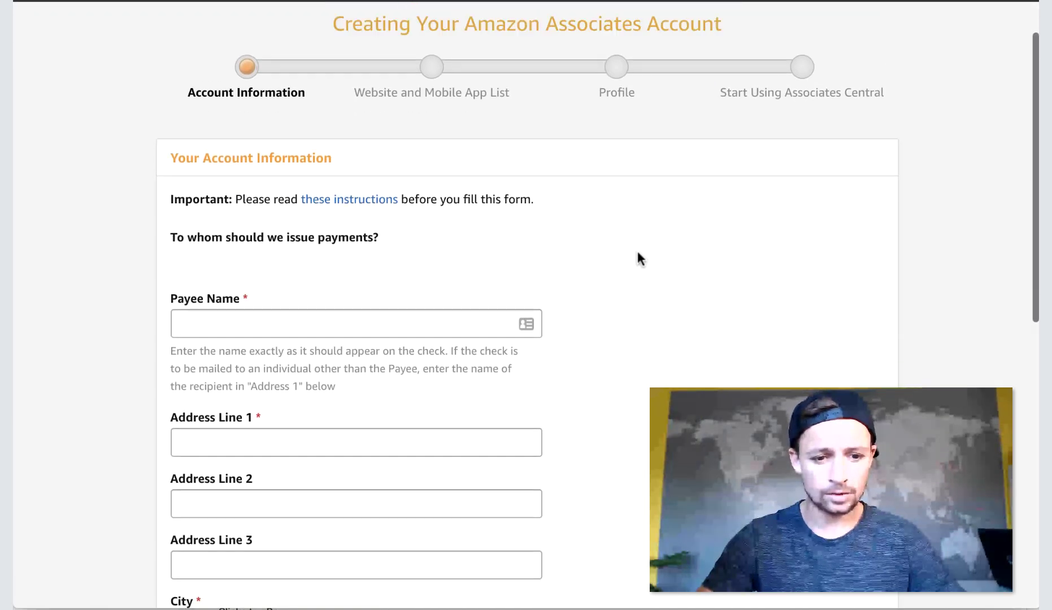
Fill the Payee Name from the saved autofill entry.
{"action": "scroll", "coordinate": [636, 252], "scroll_direction": "down", "scroll_amount": 3}
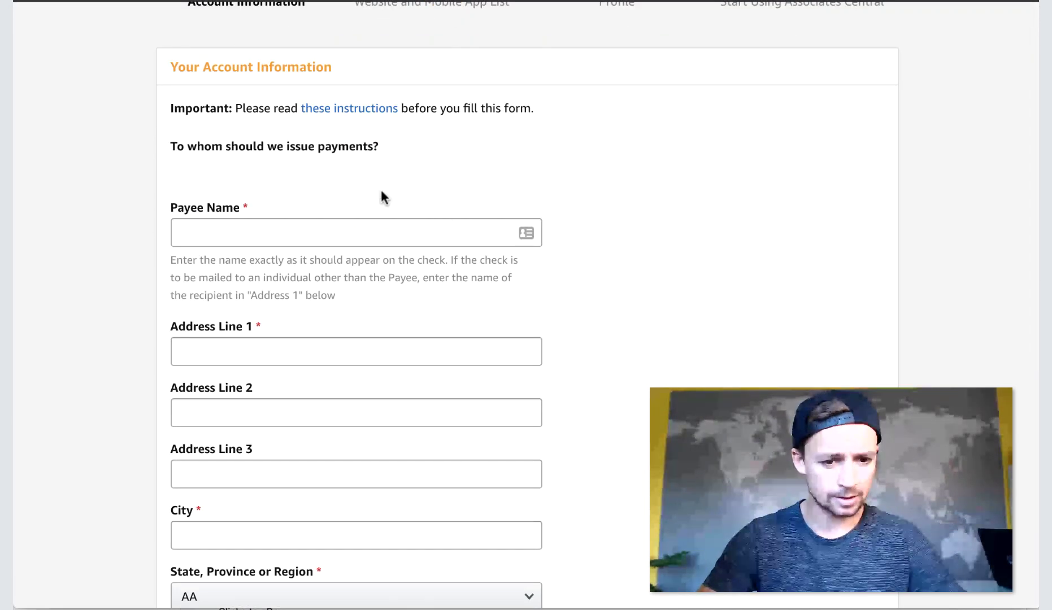
{"action": "mouse_move", "coordinate": [339, 111]}
{"action": "scroll", "coordinate": [115, 170], "scroll_direction": "down", "scroll_amount": 2}
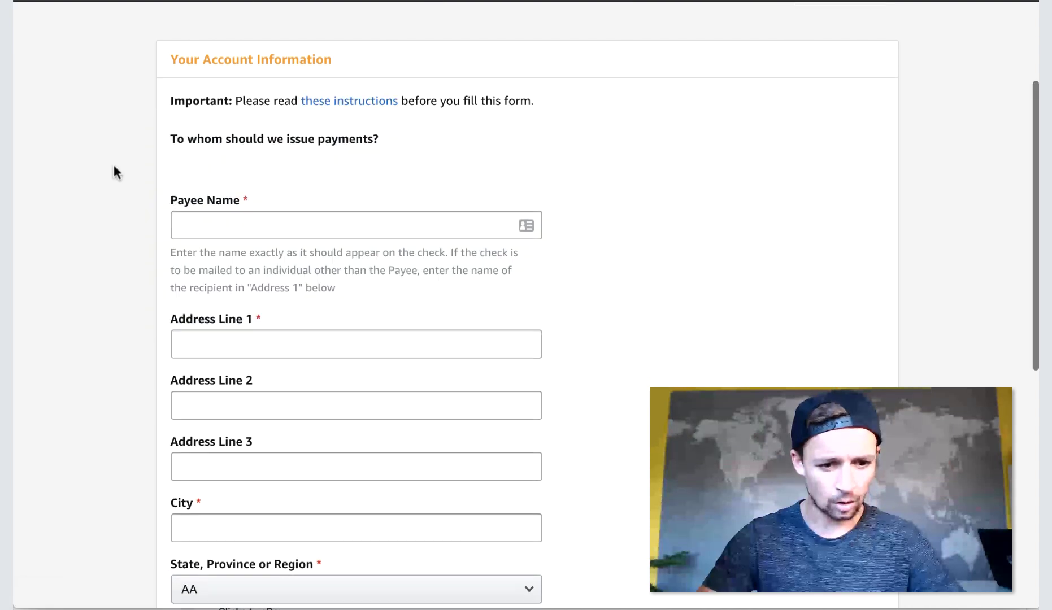
{"action": "left_click", "coordinate": [366, 145]}
{"action": "type", "text": "Ca"}
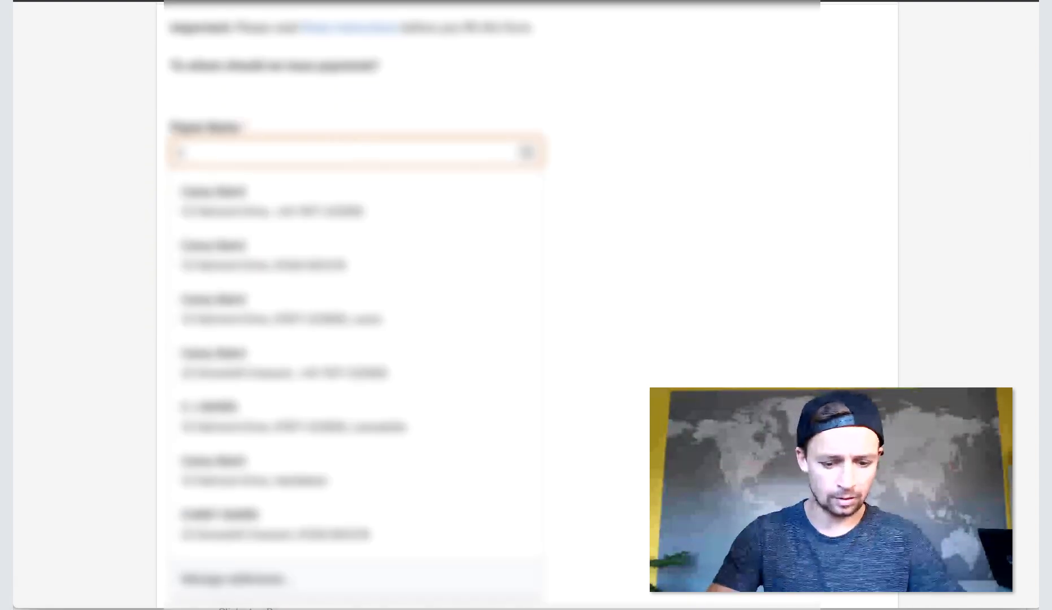
{"action": "type", "text": "rl"}
{"action": "left_click", "coordinate": [610, 136]}
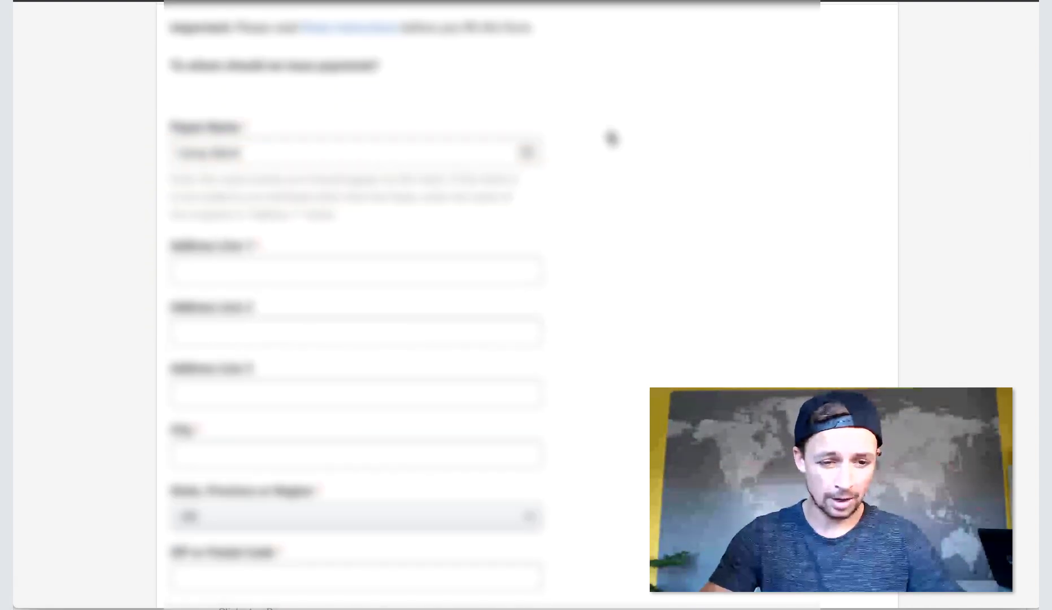
Fill the payee address fields from a saved address.
{"action": "scroll", "coordinate": [610, 136], "scroll_direction": "down", "scroll_amount": 3}
{"action": "left_click", "coordinate": [431, 93]}
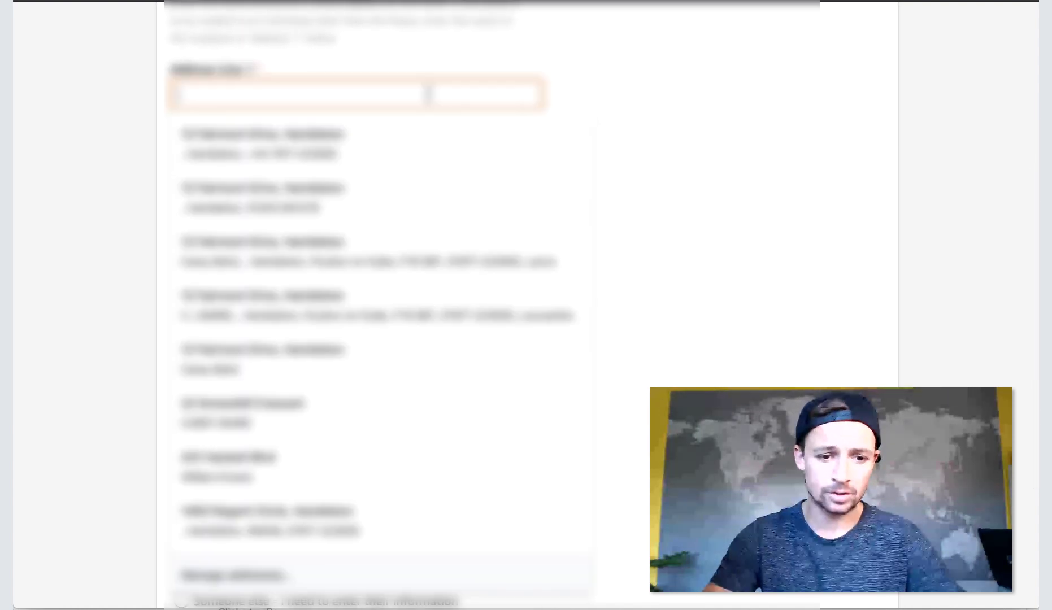
{"action": "left_click", "coordinate": [404, 143]}
{"action": "scroll", "coordinate": [603, 237], "scroll_direction": "down", "scroll_amount": 1}
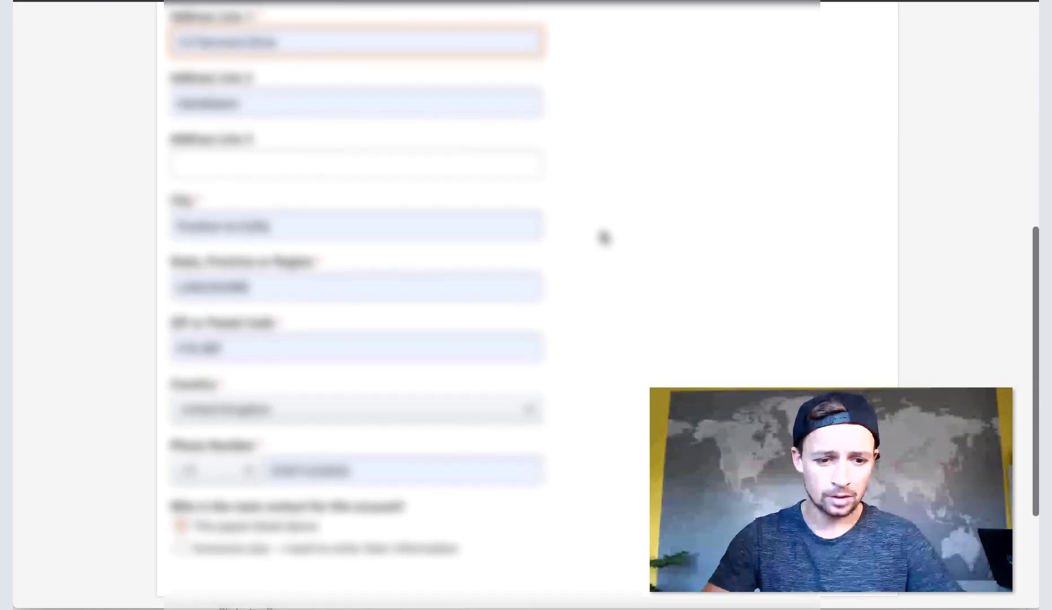
{"action": "scroll", "coordinate": [604, 237], "scroll_direction": "up", "scroll_amount": 2}
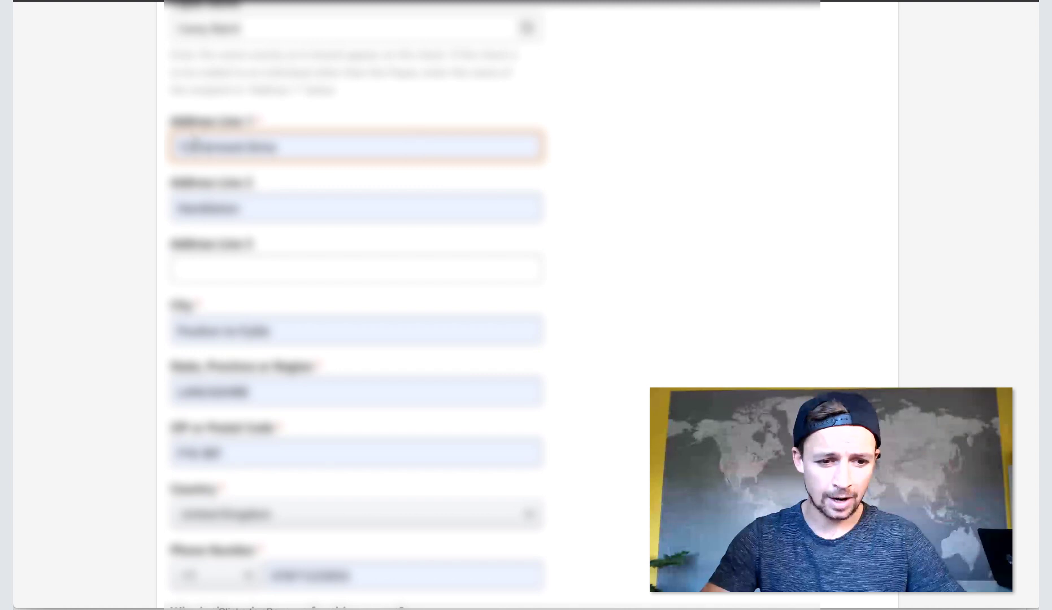
{"action": "left_click", "coordinate": [190, 145]}
{"action": "left_click", "coordinate": [605, 240]}
{"action": "scroll", "coordinate": [753, 326], "scroll_direction": "down", "scroll_amount": 3}
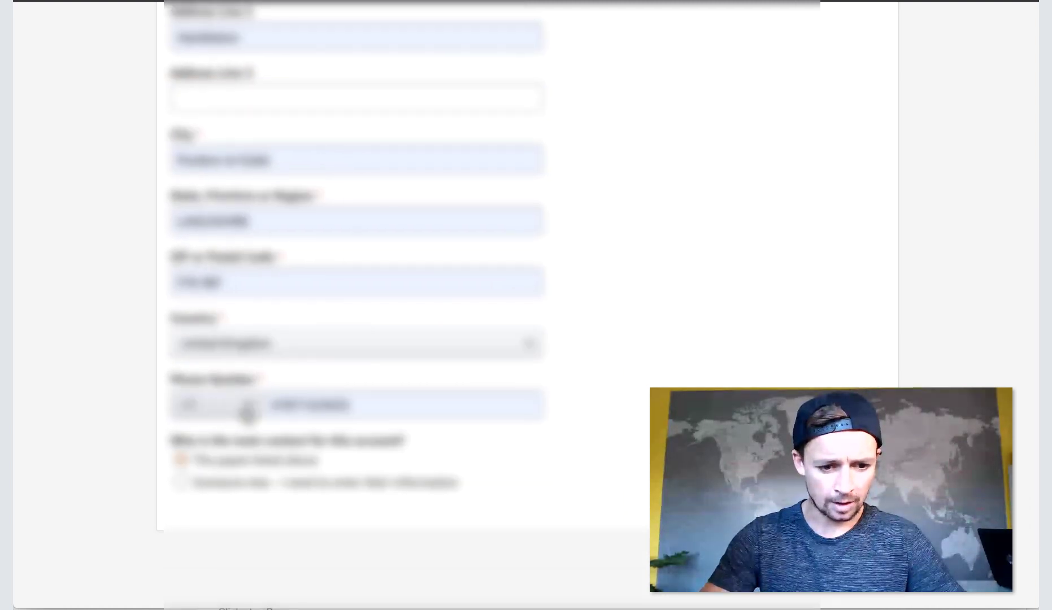
Set the phone number's country code and trim the phone number.
{"action": "left_click", "coordinate": [243, 413]}
{"action": "left_click", "coordinate": [230, 383]}
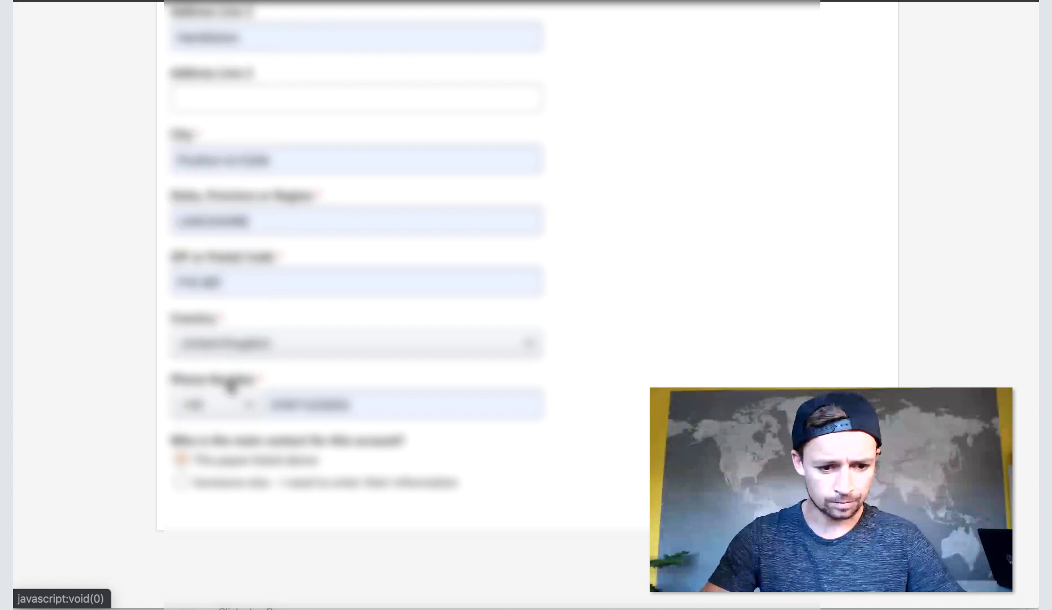
{"action": "left_click", "coordinate": [294, 404]}
{"action": "key", "text": "Escape"}
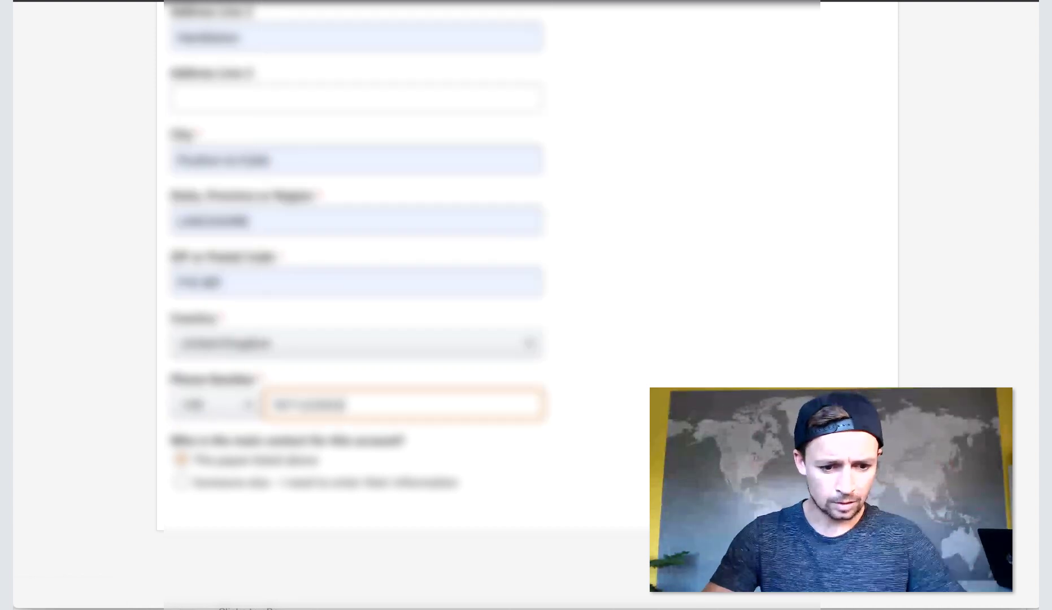
{"action": "key", "text": "BackSpace"}
{"action": "key", "text": "BackSpace"}
{"action": "key", "text": "Escape"}
{"action": "left_click", "coordinate": [617, 199]}
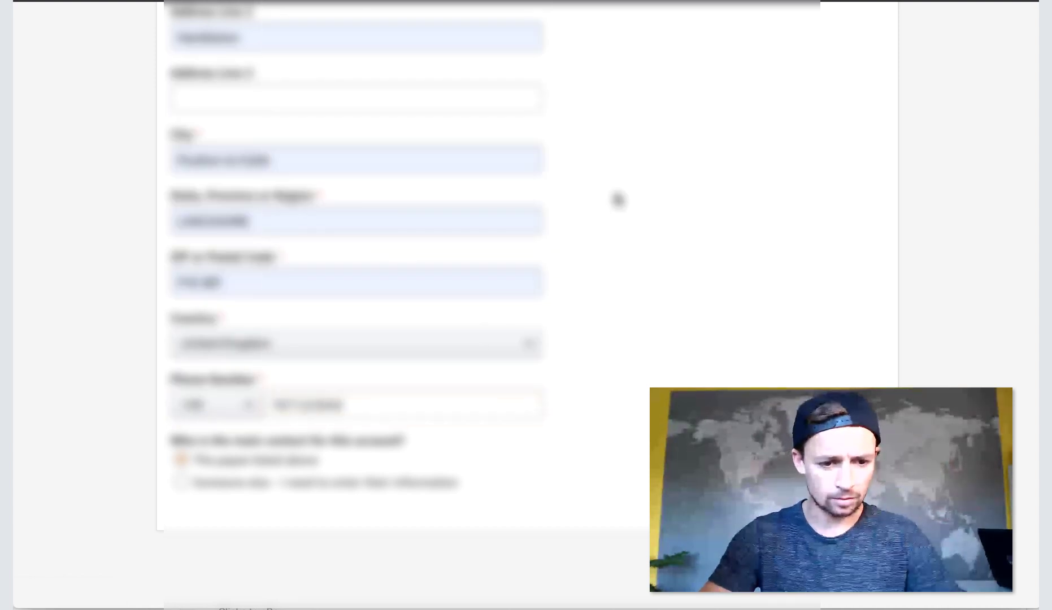
Correct the ZIP or postal code.
{"action": "scroll", "coordinate": [606, 192], "scroll_direction": "up", "scroll_amount": 5}
{"action": "left_click", "coordinate": [226, 296]}
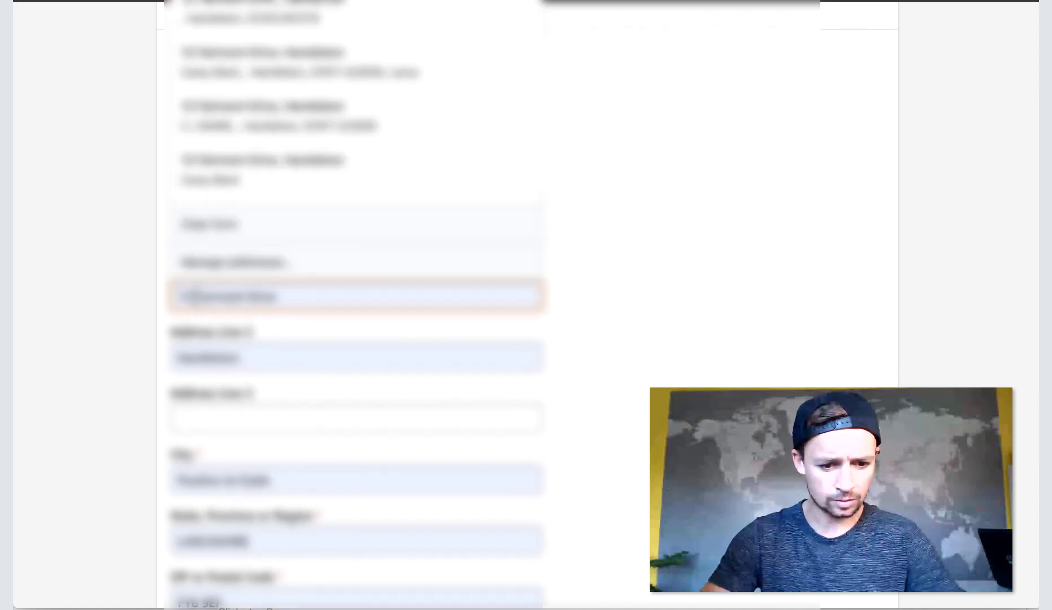
{"action": "scroll", "coordinate": [226, 467], "scroll_direction": "down", "scroll_amount": 3}
{"action": "left_click", "coordinate": [236, 418]}
{"action": "key", "text": "BackSpace"}
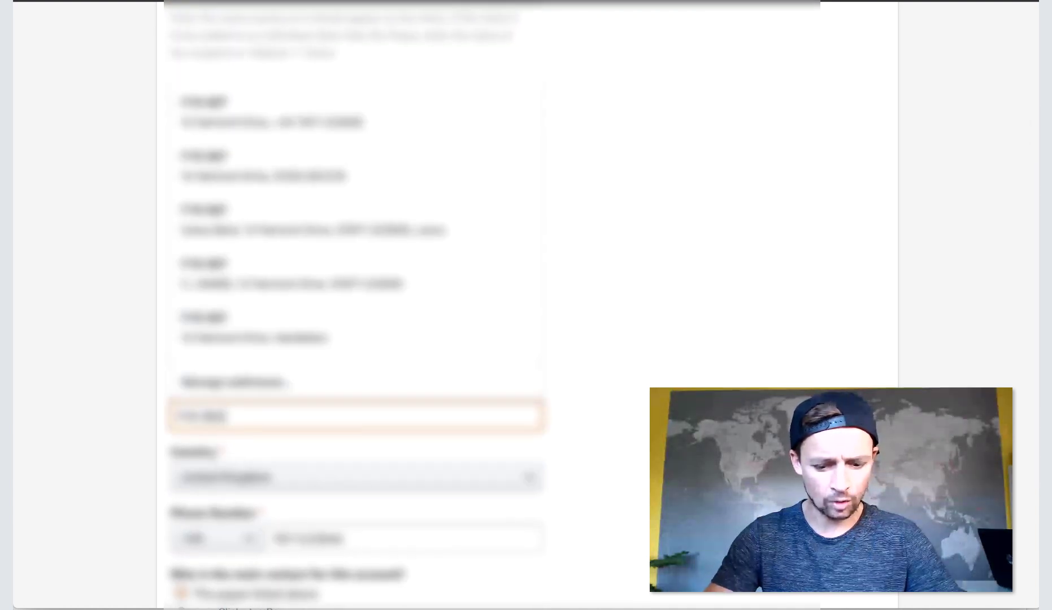
{"action": "left_click", "coordinate": [637, 311]}
Replace Address Line 1 with the payee's corrected street address.
{"action": "left_click", "coordinate": [383, 109]}
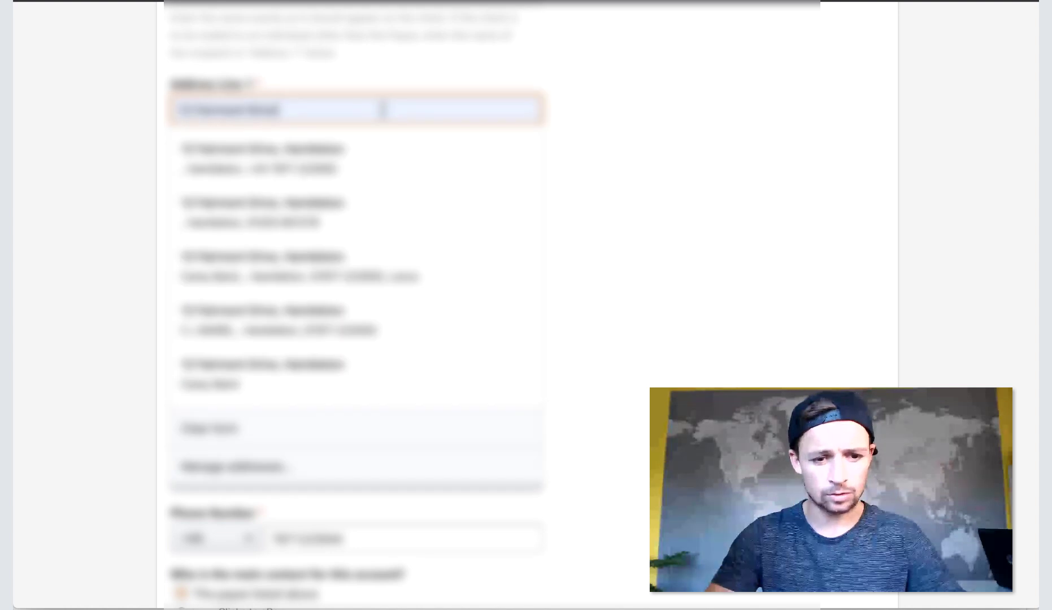
{"action": "key", "text": "Return"}
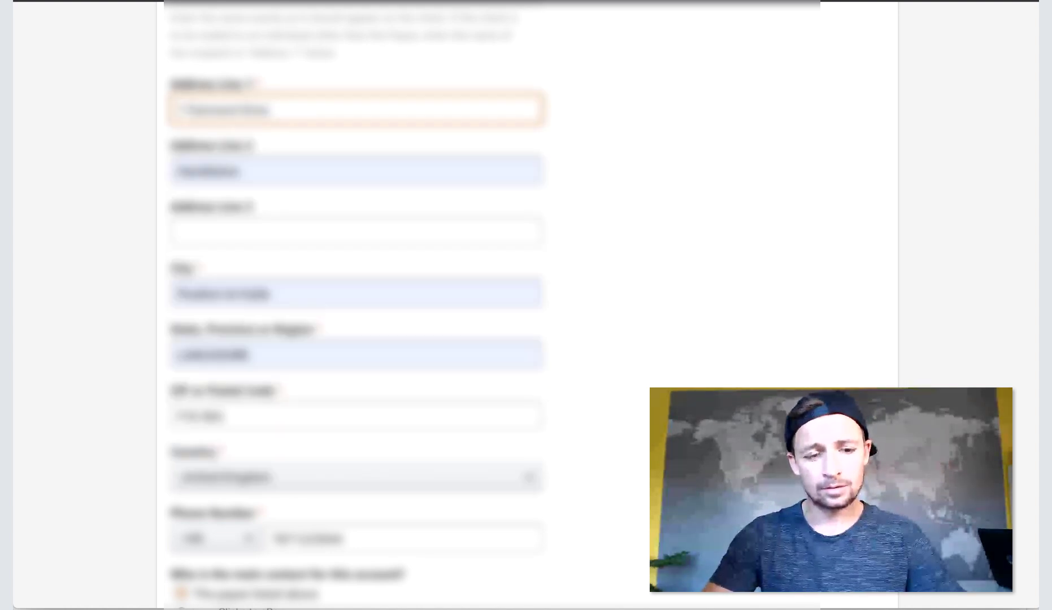
{"action": "key", "text": "ctrl+a"}
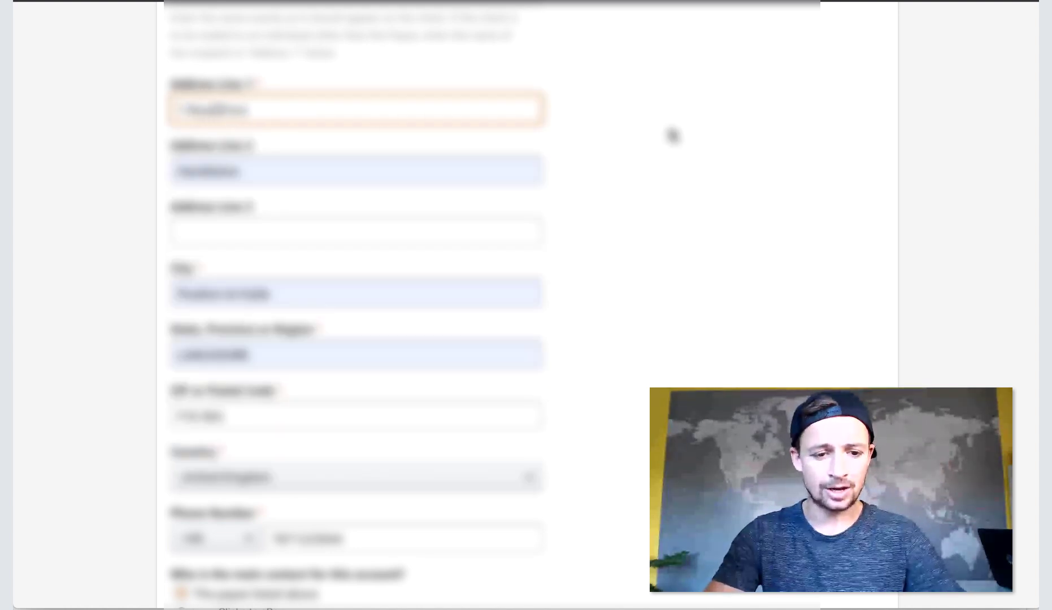
{"action": "left_click", "coordinate": [752, 153]}
Choose 'The person listed above' as main contact and submit the form.
{"action": "scroll", "coordinate": [752, 154], "scroll_direction": "down", "scroll_amount": 4}
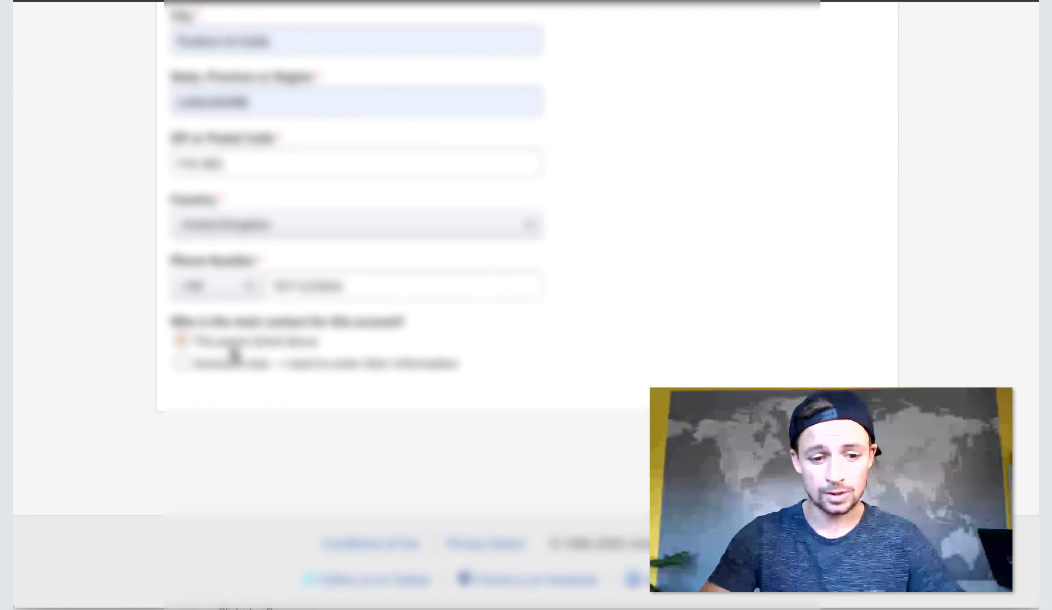
{"action": "left_click", "coordinate": [256, 363]}
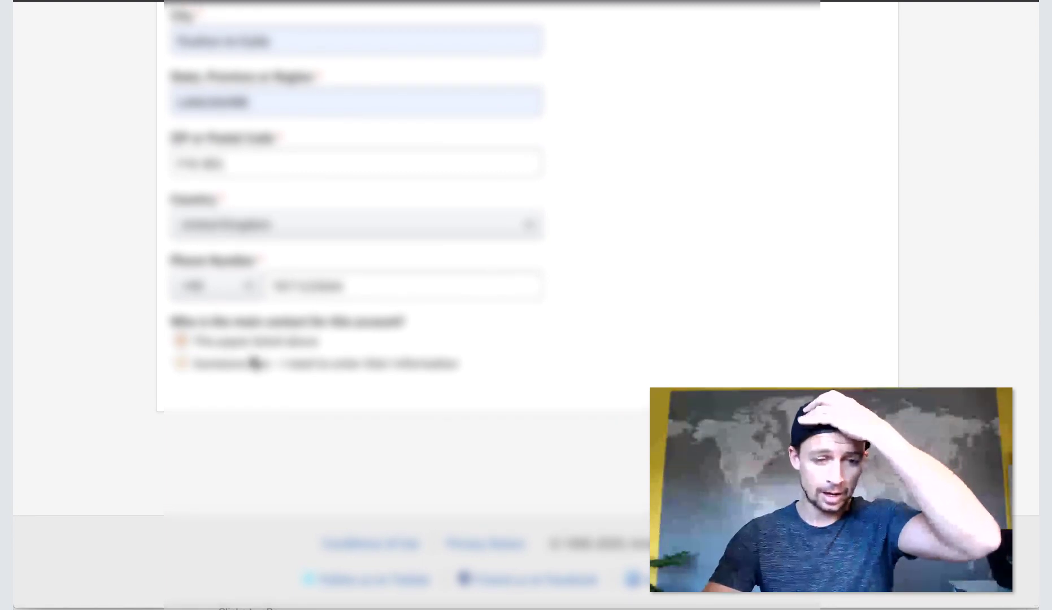
{"action": "left_click", "coordinate": [223, 341]}
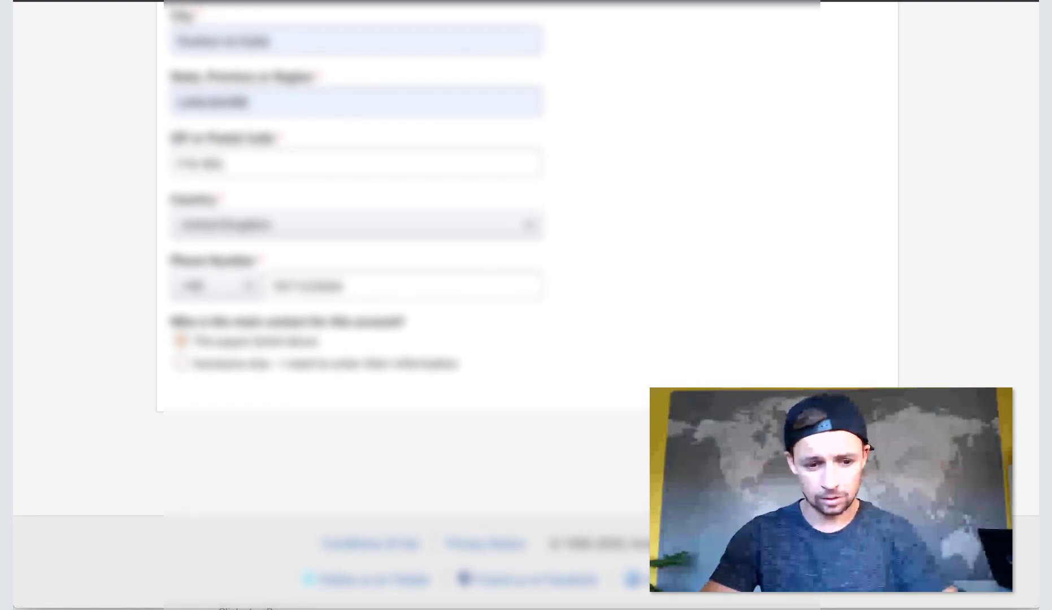
{"action": "key", "text": "Return"}
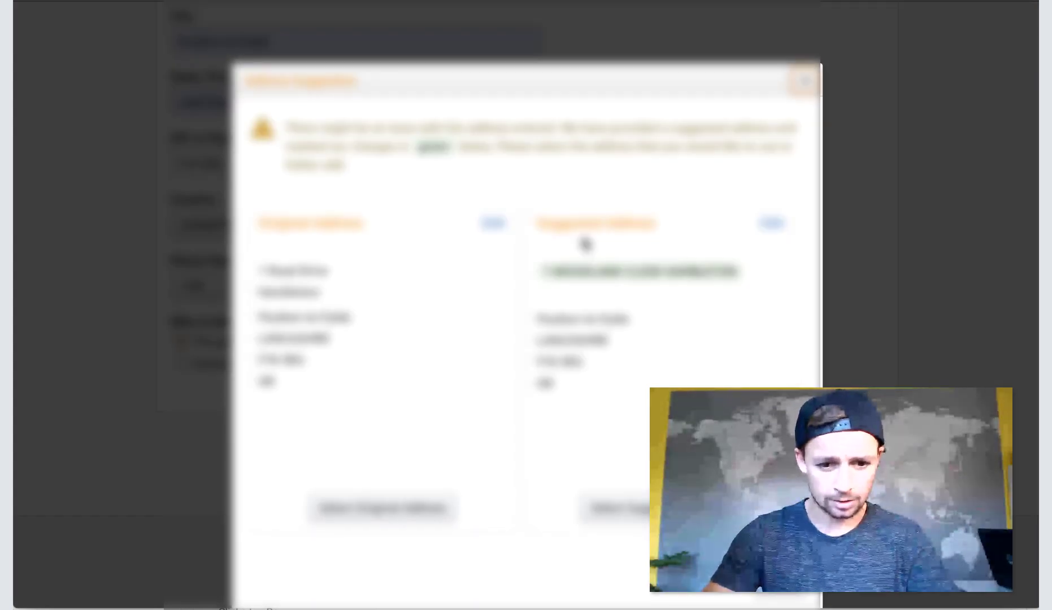
Accept Amazon's suggested address to finish the Account Information step.
{"action": "left_click", "coordinate": [616, 508]}
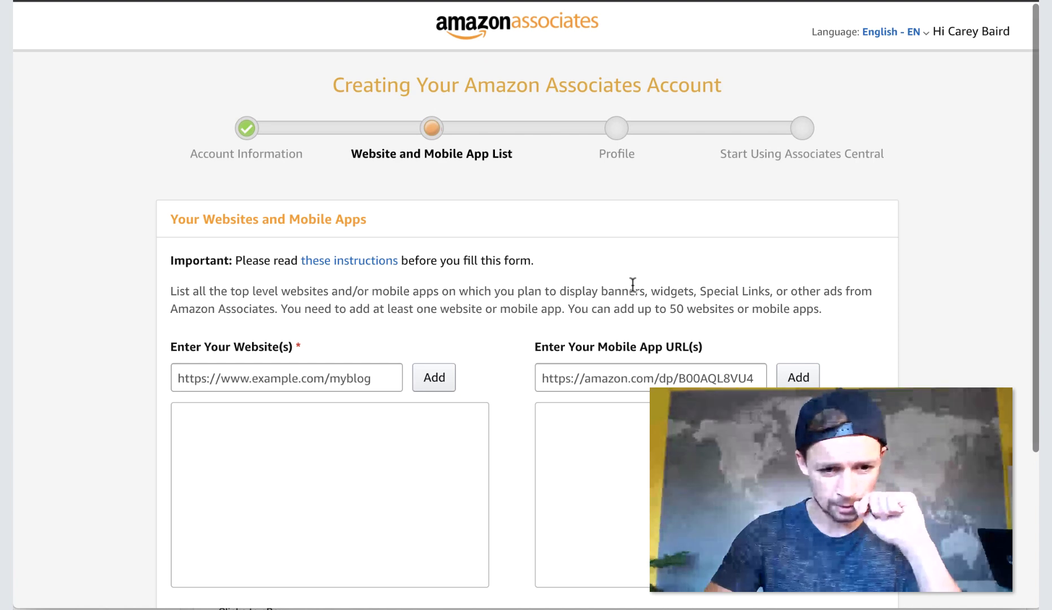
{"action": "scroll", "coordinate": [571, 277], "scroll_direction": "down", "scroll_amount": 1}
{"action": "scroll", "coordinate": [481, 241], "scroll_direction": "up", "scroll_amount": 1}
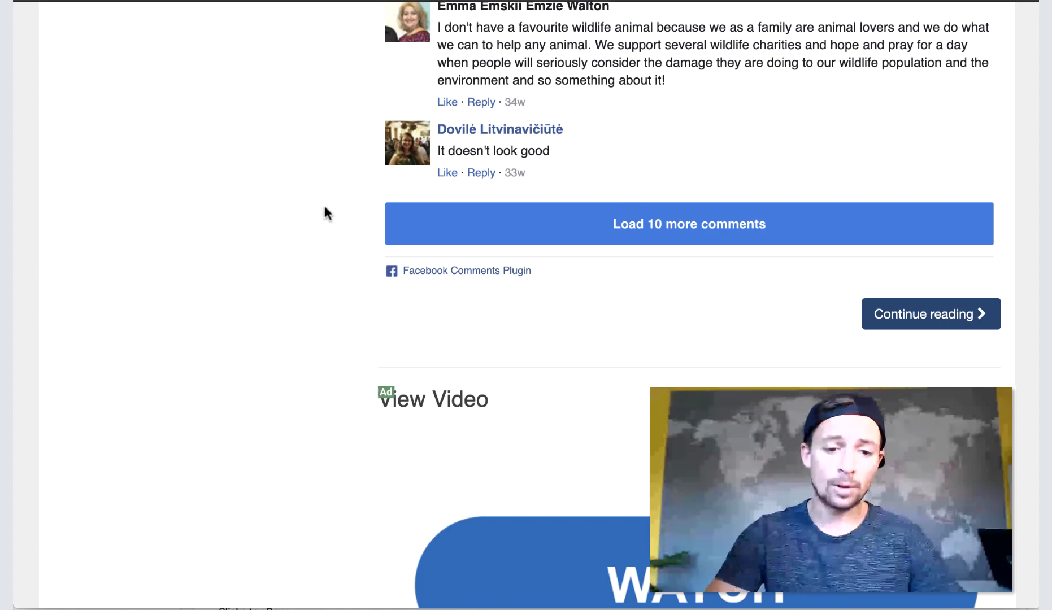
Scroll through the We Love Whales article and its reader comments from the top.
{"action": "key", "text": "Home"}
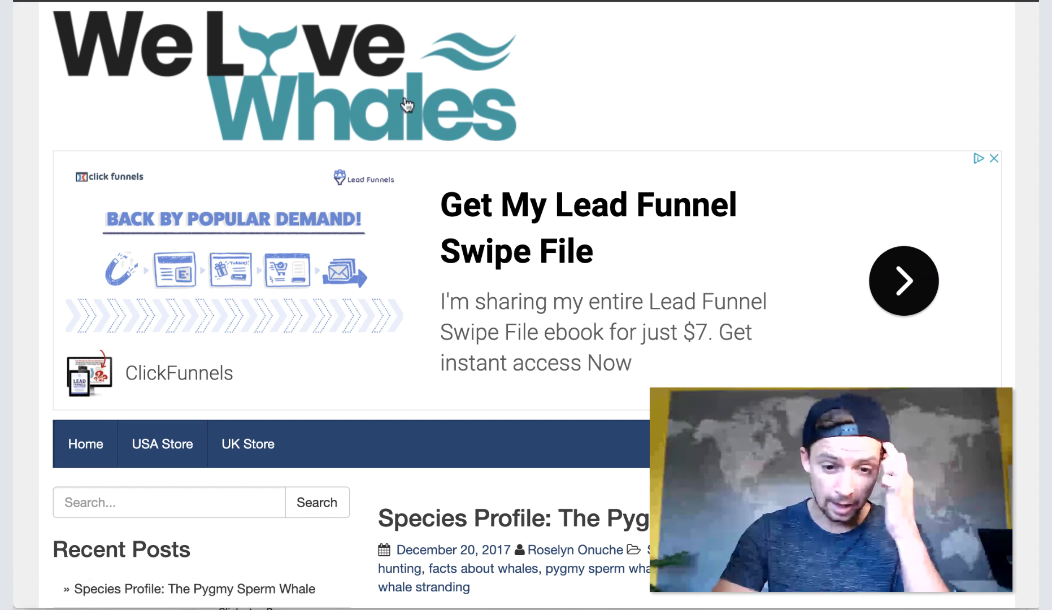
{"action": "scroll", "coordinate": [421, 171], "scroll_direction": "down", "scroll_amount": 1}
{"action": "scroll", "coordinate": [420, 180], "scroll_direction": "up", "scroll_amount": 1}
{"action": "scroll", "coordinate": [798, 239], "scroll_direction": "down", "scroll_amount": 3}
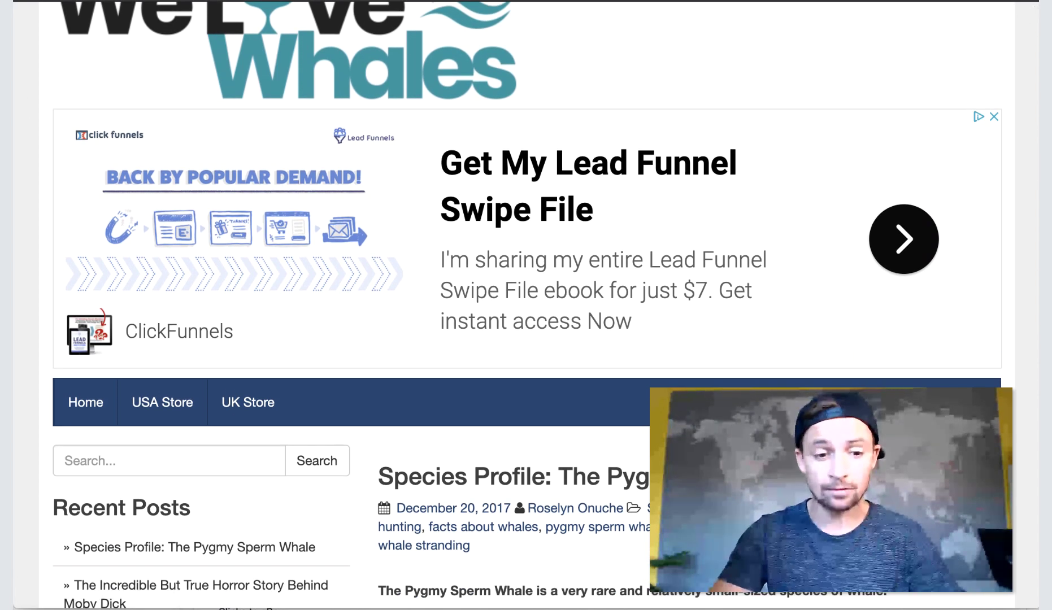
{"action": "scroll", "coordinate": [846, 232], "scroll_direction": "down", "scroll_amount": 5}
{"action": "scroll", "coordinate": [791, 234], "scroll_direction": "up", "scroll_amount": 6}
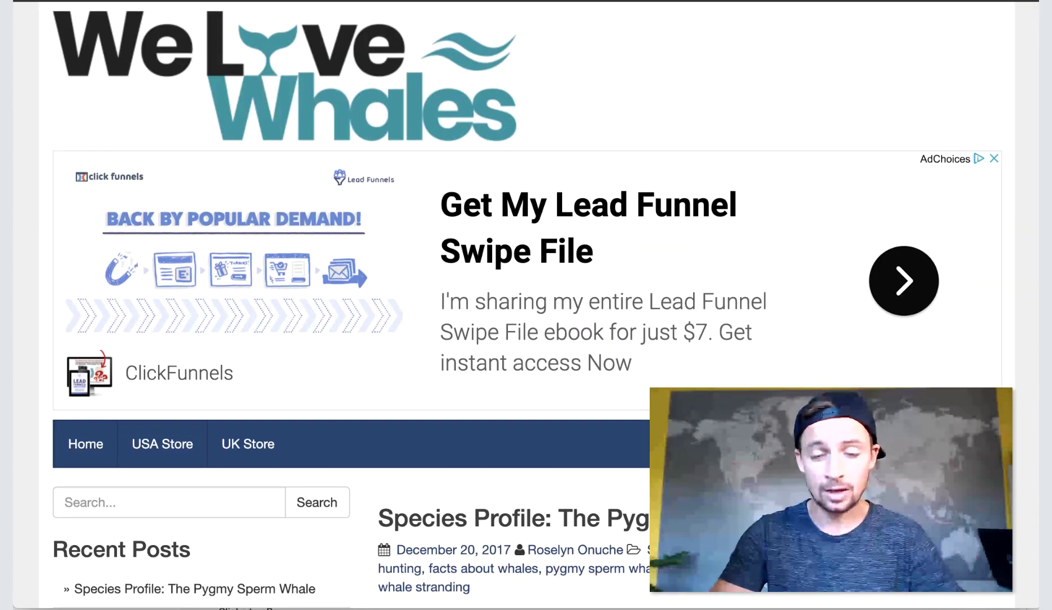
{"action": "scroll", "coordinate": [247, 213], "scroll_direction": "down", "scroll_amount": 10}
{"action": "scroll", "coordinate": [470, 429], "scroll_direction": "down", "scroll_amount": 15}
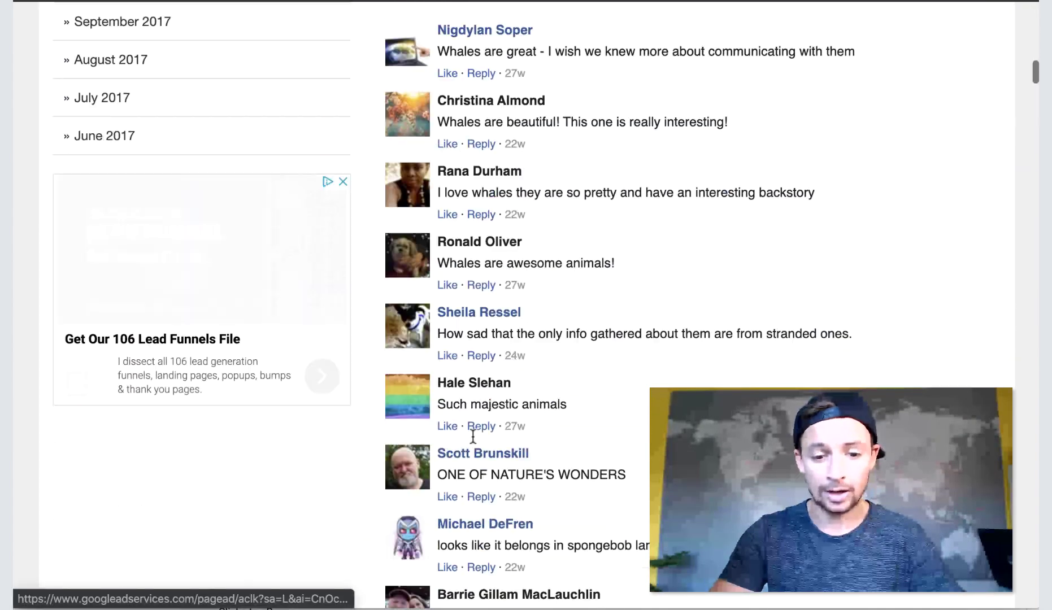
{"action": "scroll", "coordinate": [471, 434], "scroll_direction": "down", "scroll_amount": 1}
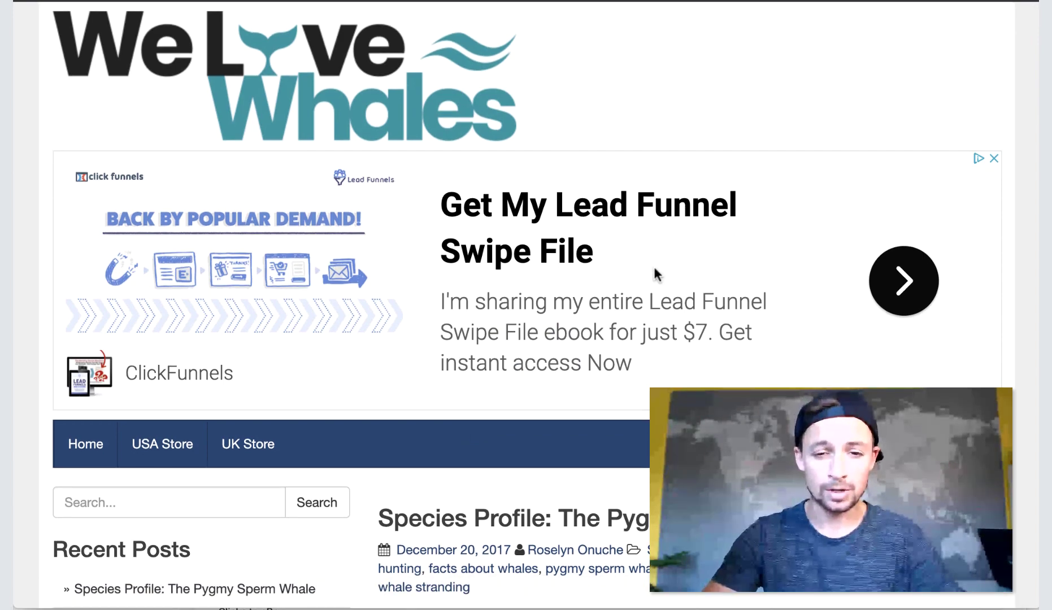
{"action": "scroll", "coordinate": [653, 269], "scroll_direction": "down", "scroll_amount": 7}
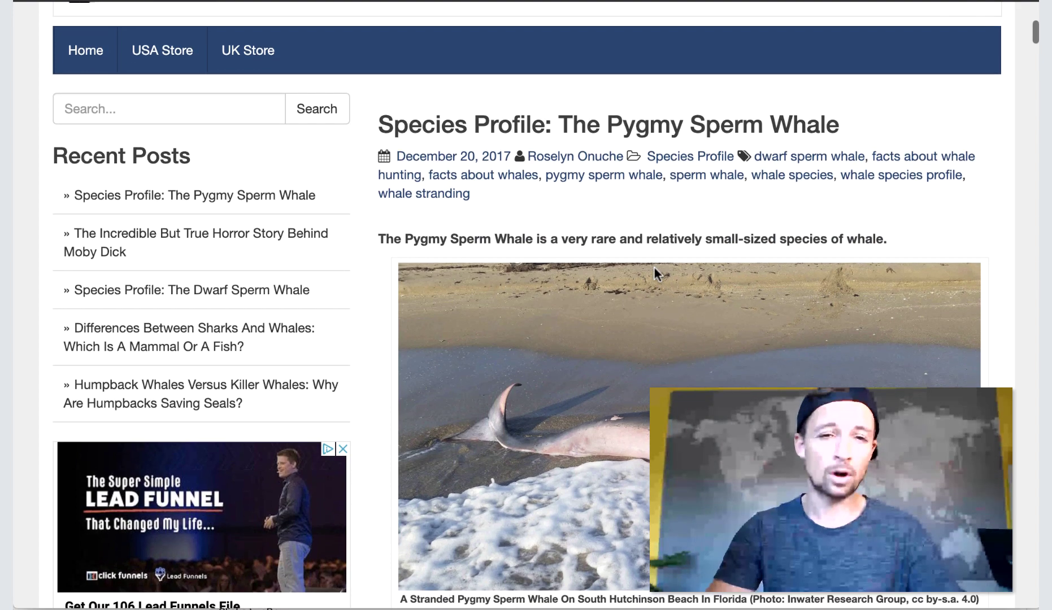
{"action": "scroll", "coordinate": [632, 211], "scroll_direction": "down", "scroll_amount": 1}
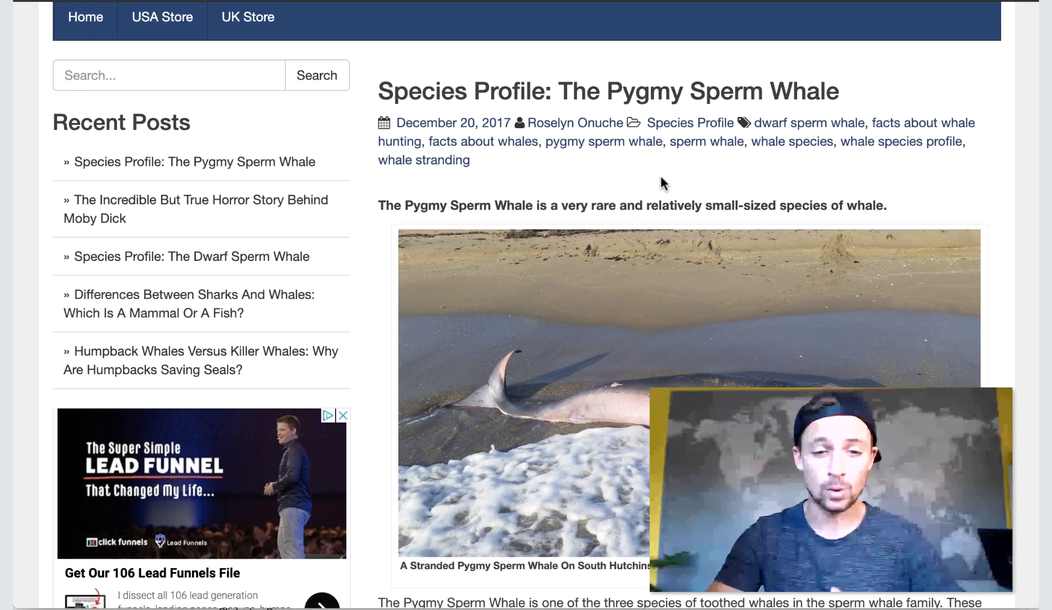
{"action": "scroll", "coordinate": [660, 174], "scroll_direction": "up", "scroll_amount": 7}
{"action": "scroll", "coordinate": [660, 174], "scroll_direction": "down", "scroll_amount": 2}
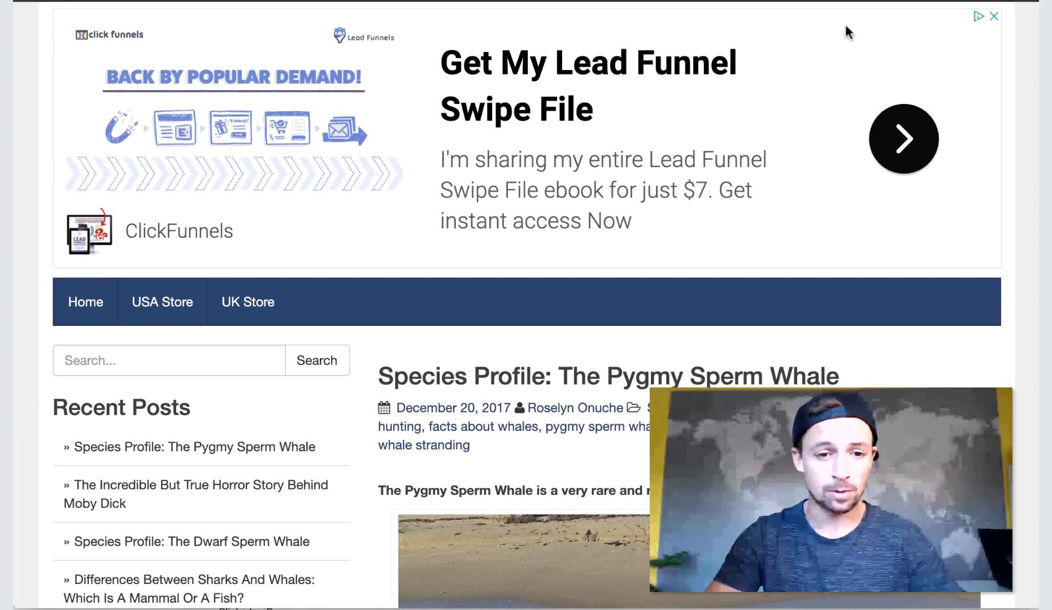
{"action": "scroll", "coordinate": [680, 155], "scroll_direction": "up", "scroll_amount": 3}
{"action": "scroll", "coordinate": [622, 263], "scroll_direction": "down", "scroll_amount": 15}
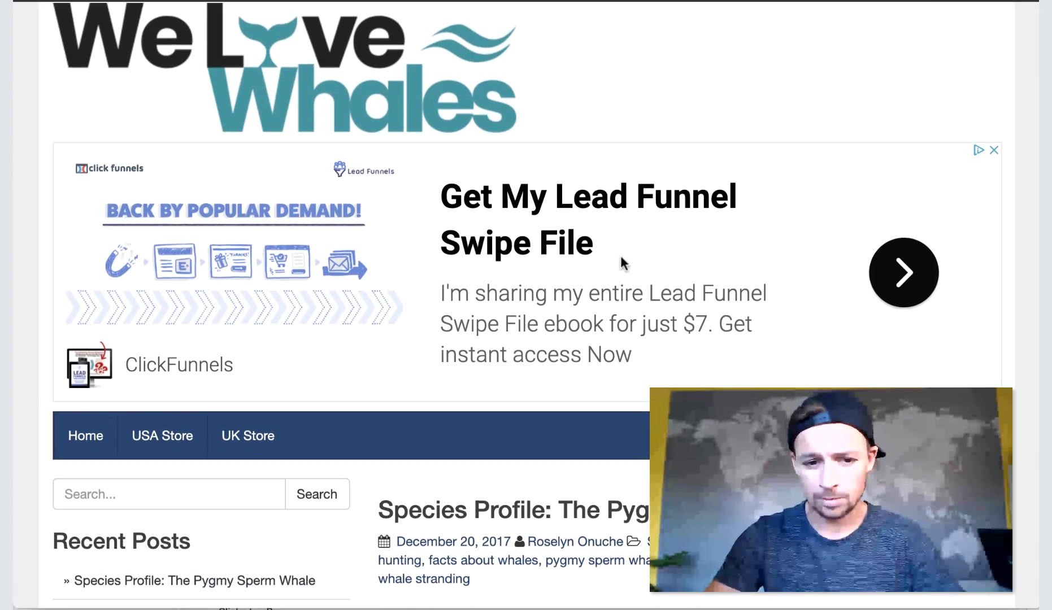
{"action": "scroll", "coordinate": [621, 263], "scroll_direction": "down", "scroll_amount": 20}
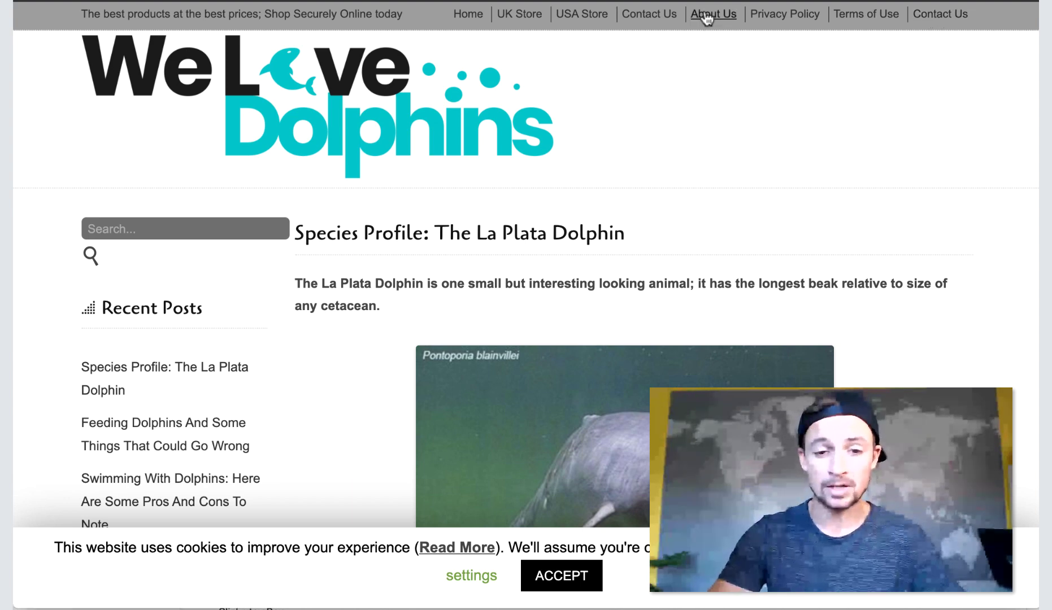
{"action": "scroll", "coordinate": [543, 372], "scroll_direction": "down", "scroll_amount": 5}
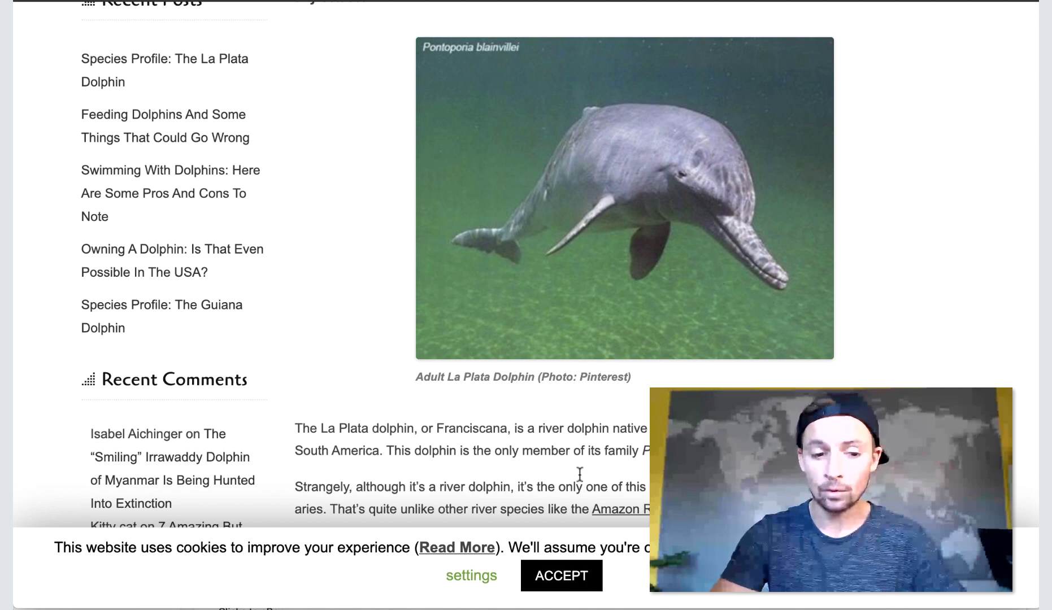
{"action": "scroll", "coordinate": [580, 478], "scroll_direction": "down", "scroll_amount": 20}
{"action": "scroll", "coordinate": [536, 412], "scroll_direction": "up", "scroll_amount": 10}
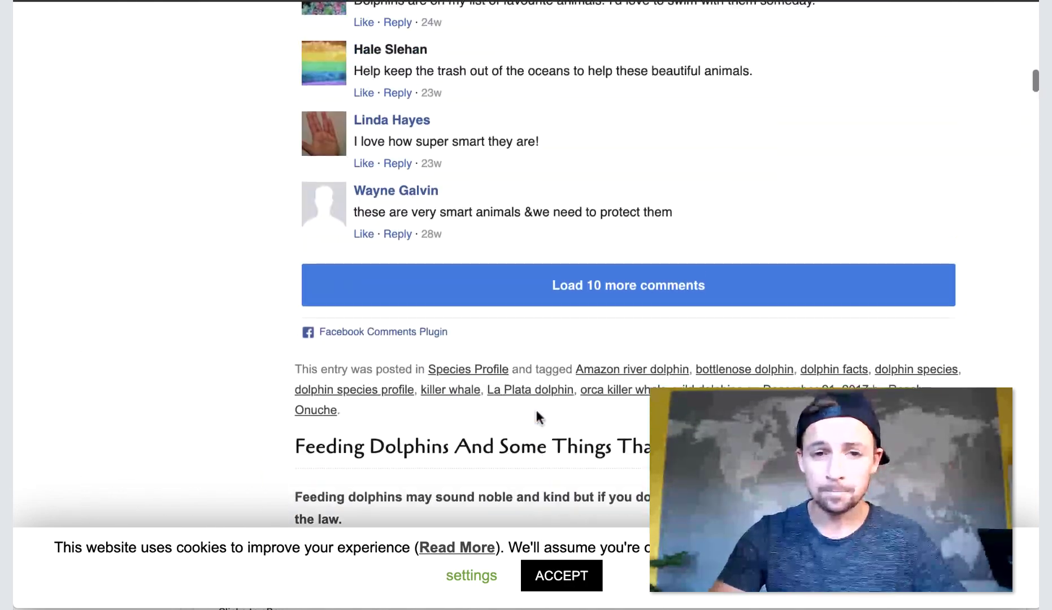
{"action": "scroll", "coordinate": [535, 408], "scroll_direction": "down", "scroll_amount": 20}
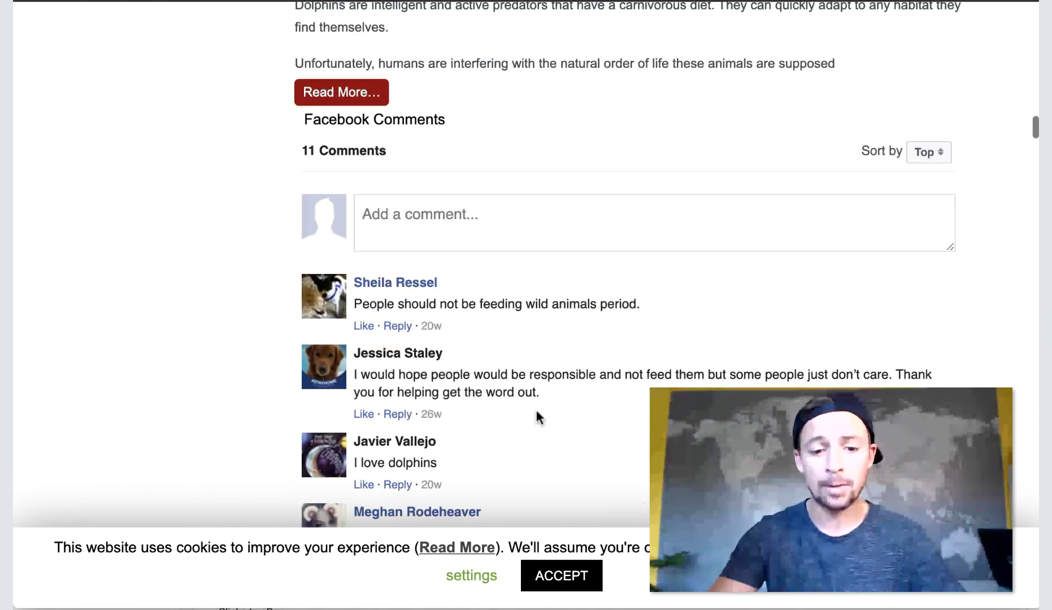
{"action": "scroll", "coordinate": [534, 408], "scroll_direction": "up", "scroll_amount": 20}
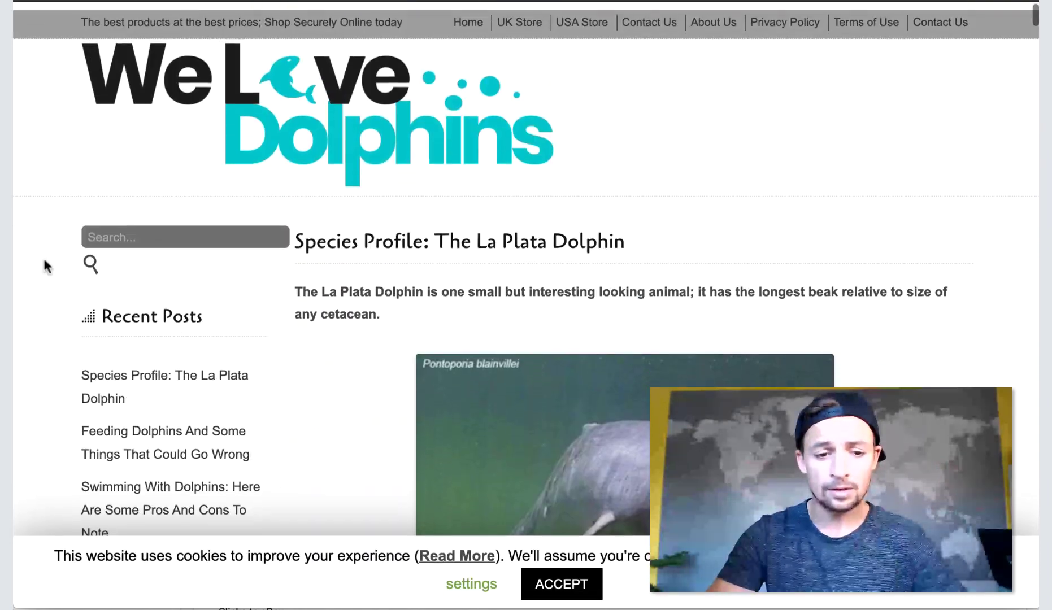
{"action": "scroll", "coordinate": [682, 206], "scroll_direction": "down", "scroll_amount": 5}
{"action": "scroll", "coordinate": [682, 203], "scroll_direction": "up", "scroll_amount": 3}
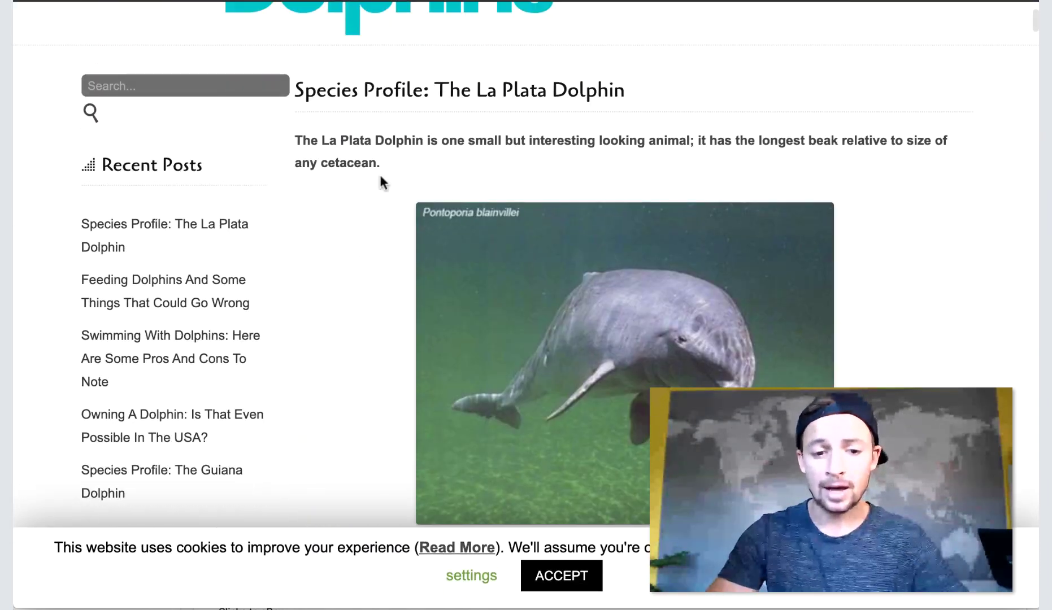
{"action": "scroll", "coordinate": [676, 320], "scroll_direction": "down", "scroll_amount": 15}
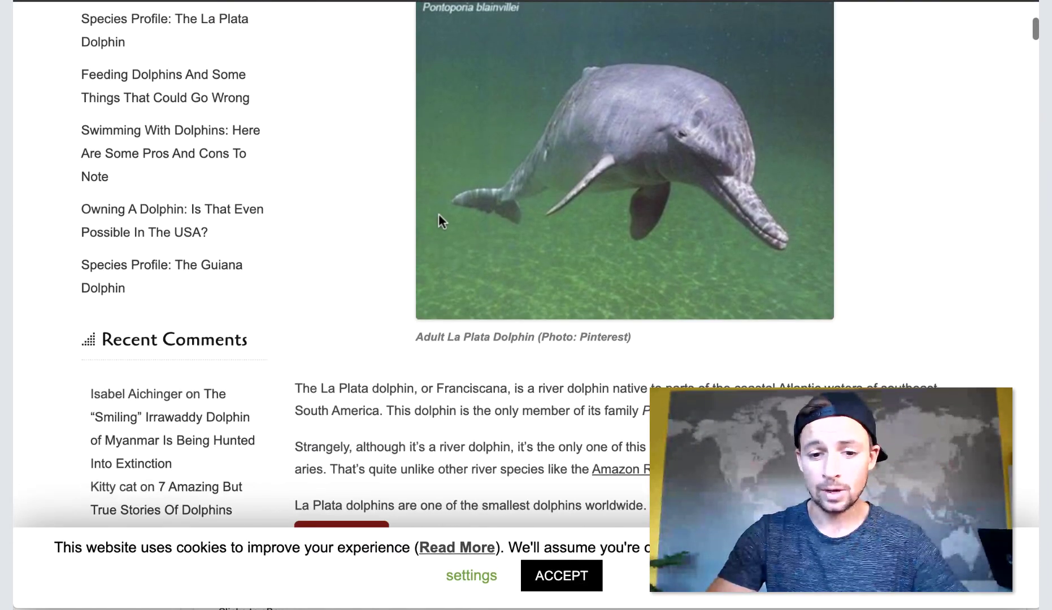
{"action": "scroll", "coordinate": [606, 253], "scroll_direction": "down", "scroll_amount": 15}
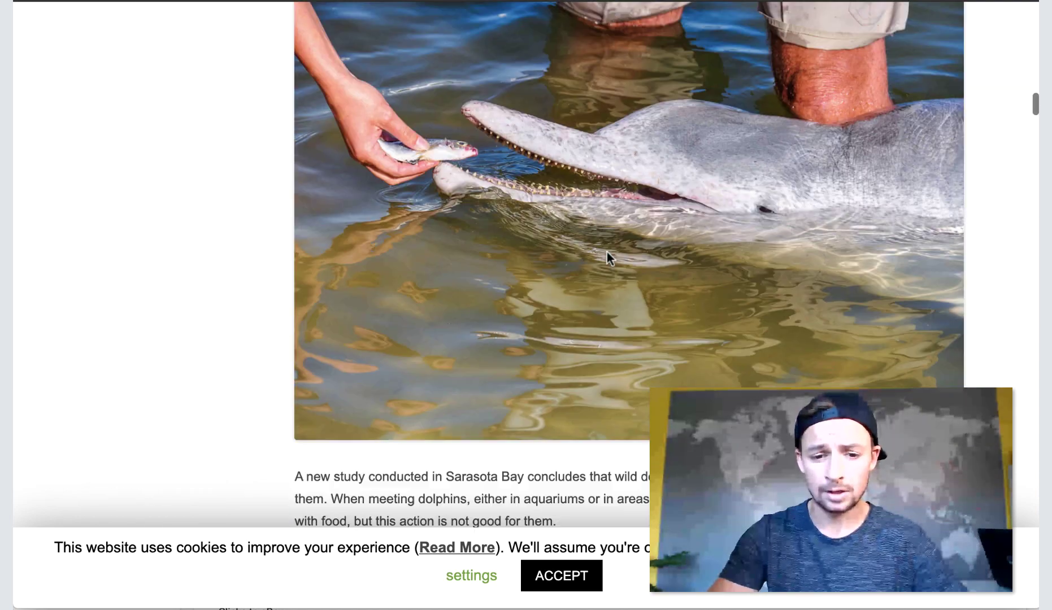
{"action": "scroll", "coordinate": [485, 320], "scroll_direction": "down", "scroll_amount": 20}
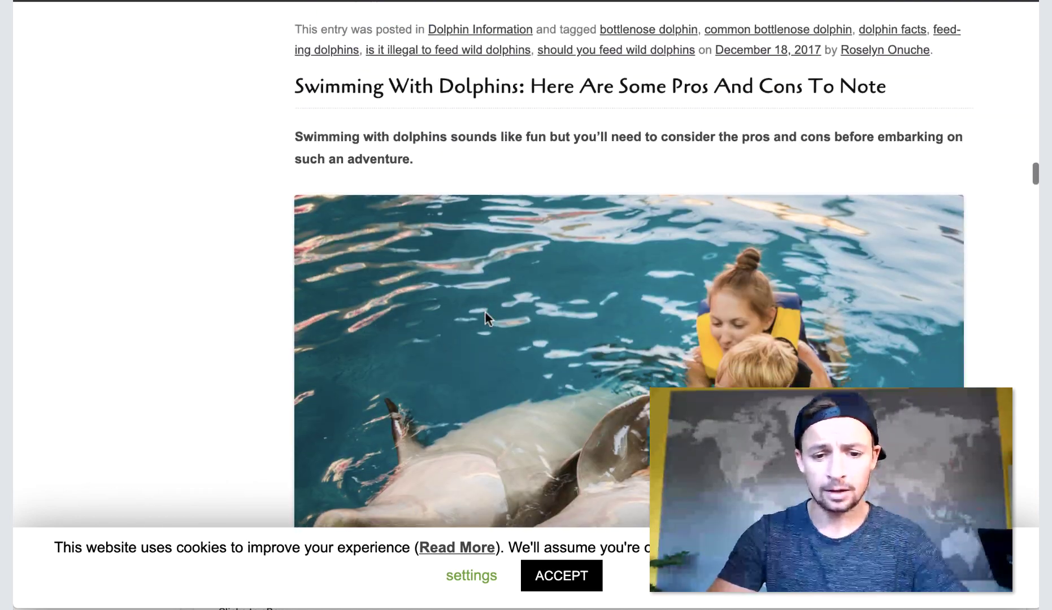
{"action": "scroll", "coordinate": [484, 309], "scroll_direction": "up", "scroll_amount": 20}
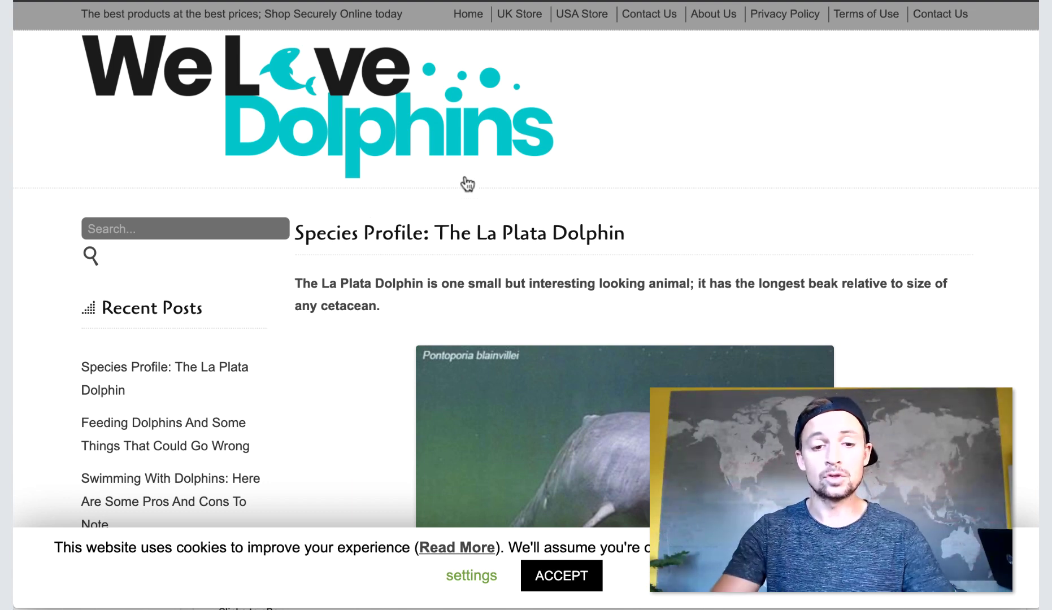
{"action": "scroll", "coordinate": [464, 171], "scroll_direction": "down", "scroll_amount": 8}
{"action": "scroll", "coordinate": [465, 171], "scroll_direction": "up", "scroll_amount": 8}
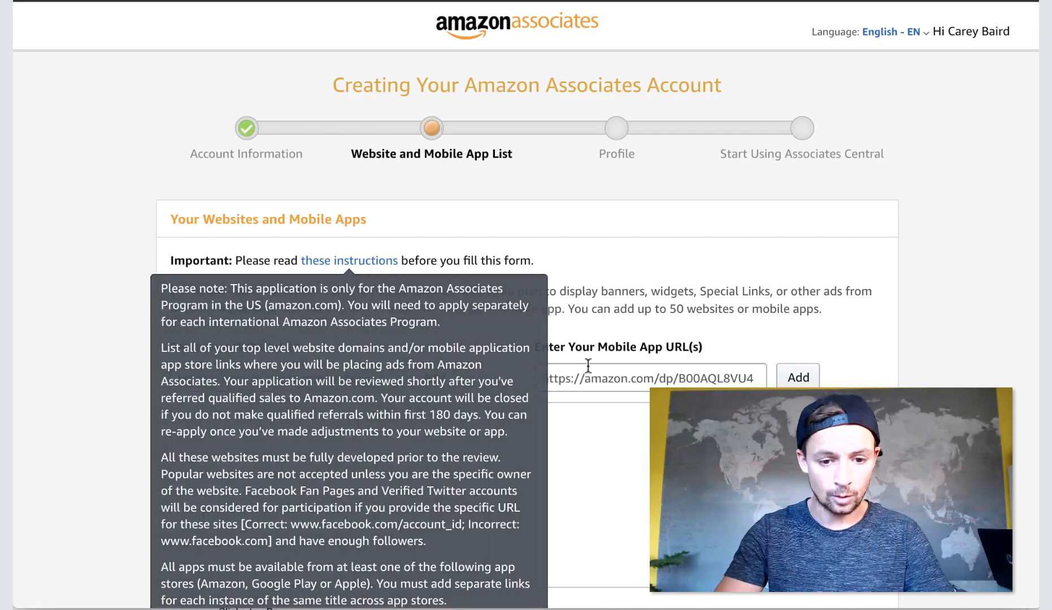
Add welovedolphins.club/ to the website list and move to the next page.
{"action": "scroll", "coordinate": [587, 372], "scroll_direction": "down", "scroll_amount": 3}
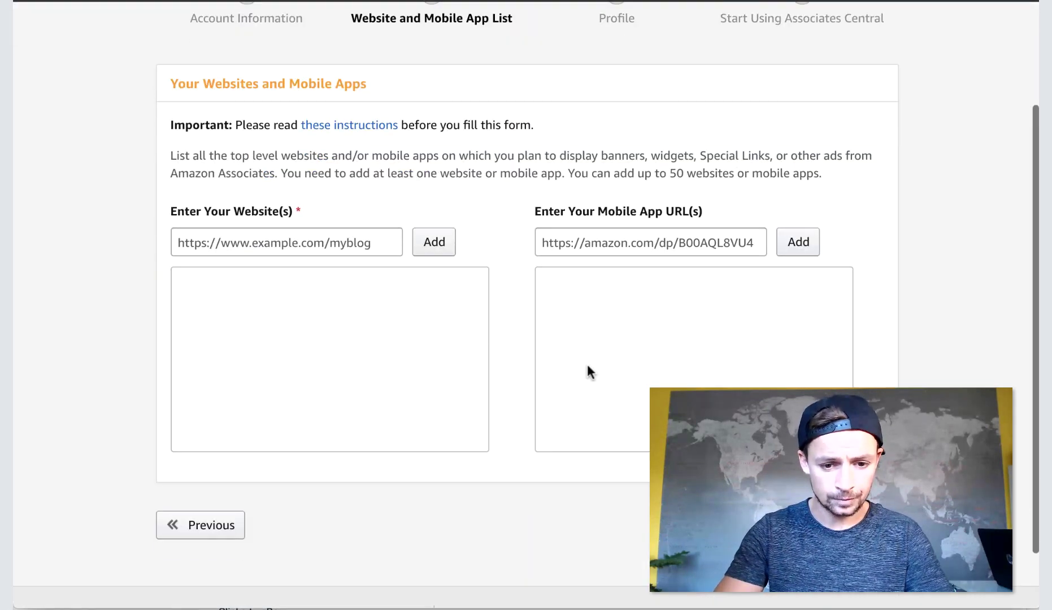
{"action": "left_click", "coordinate": [349, 240]}
{"action": "type", "text": "https://www.welovedolphins.club/"}
{"action": "left_click", "coordinate": [437, 243]}
{"action": "scroll", "coordinate": [636, 422], "scroll_direction": "down", "scroll_amount": 1}
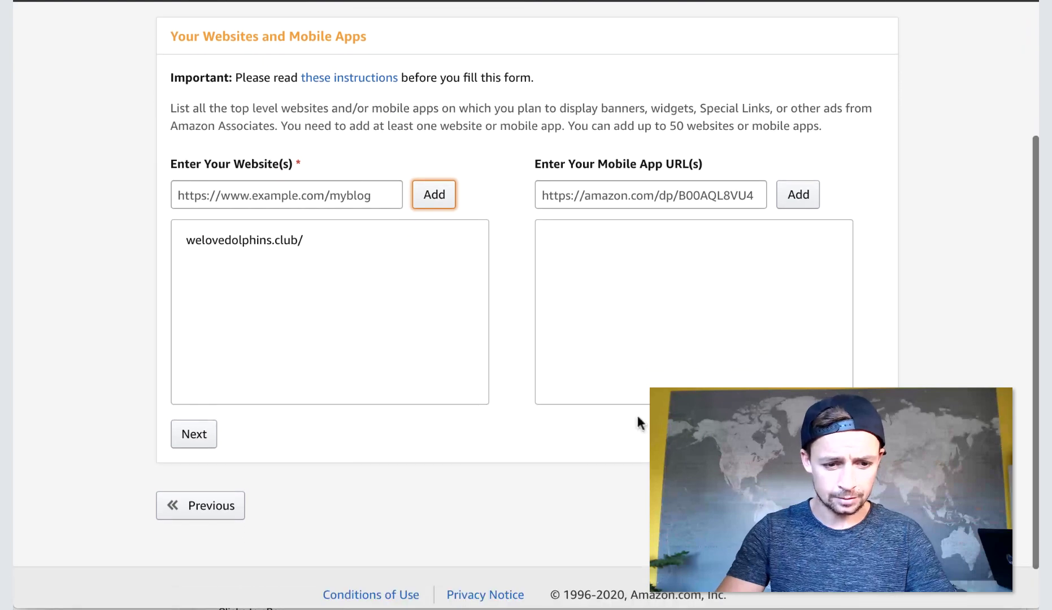
{"action": "left_click", "coordinate": [195, 434]}
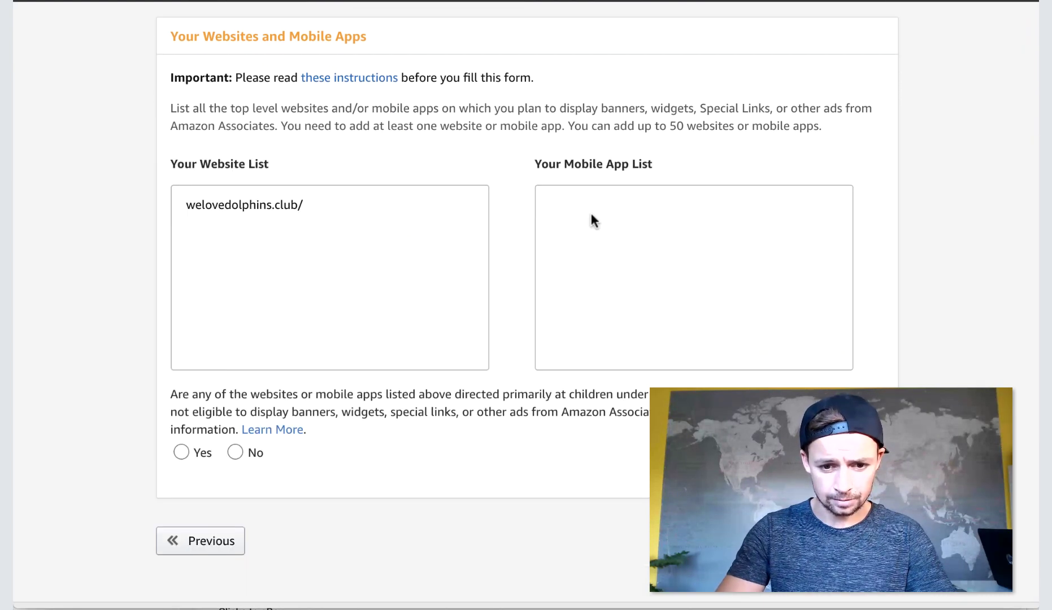
Answer No for targeting children under 13 and confirm the website list.
{"action": "scroll", "coordinate": [581, 244], "scroll_direction": "down", "scroll_amount": 4}
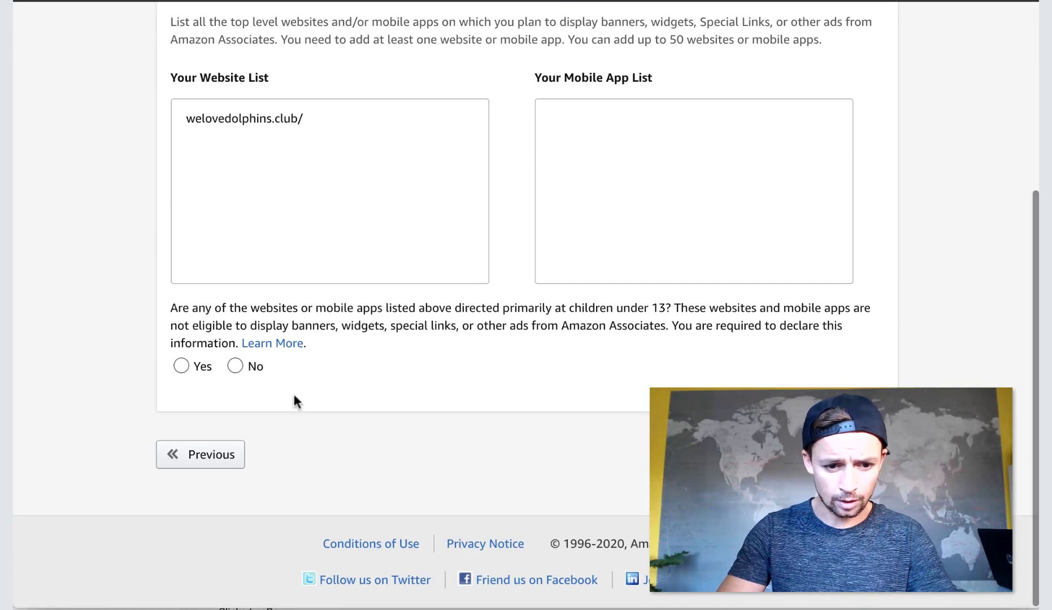
{"action": "scroll", "coordinate": [217, 356], "scroll_direction": "up", "scroll_amount": 1}
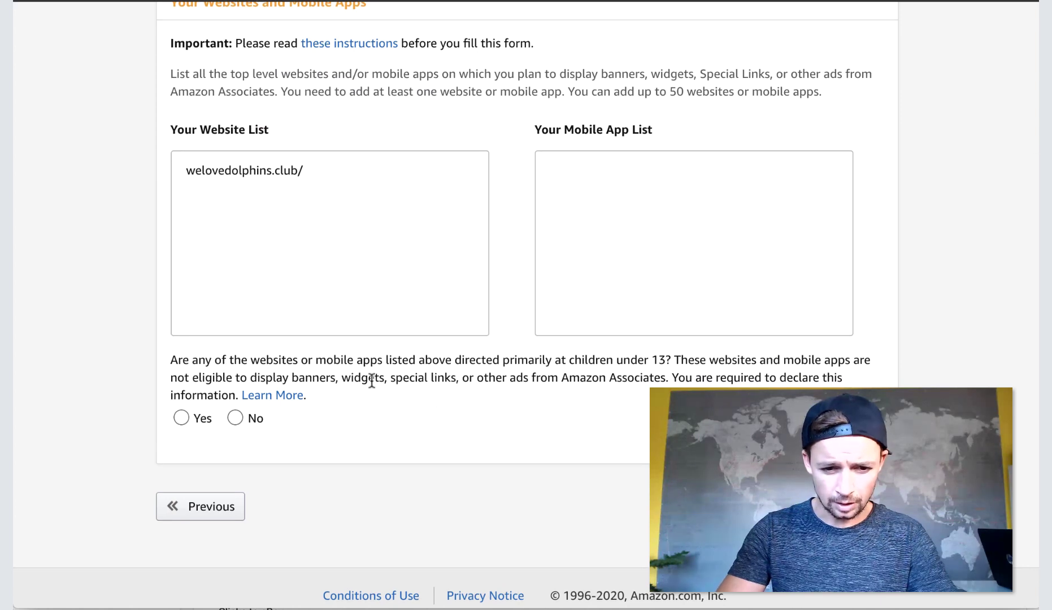
{"action": "left_click", "coordinate": [236, 419]}
{"action": "left_click", "coordinate": [204, 473]}
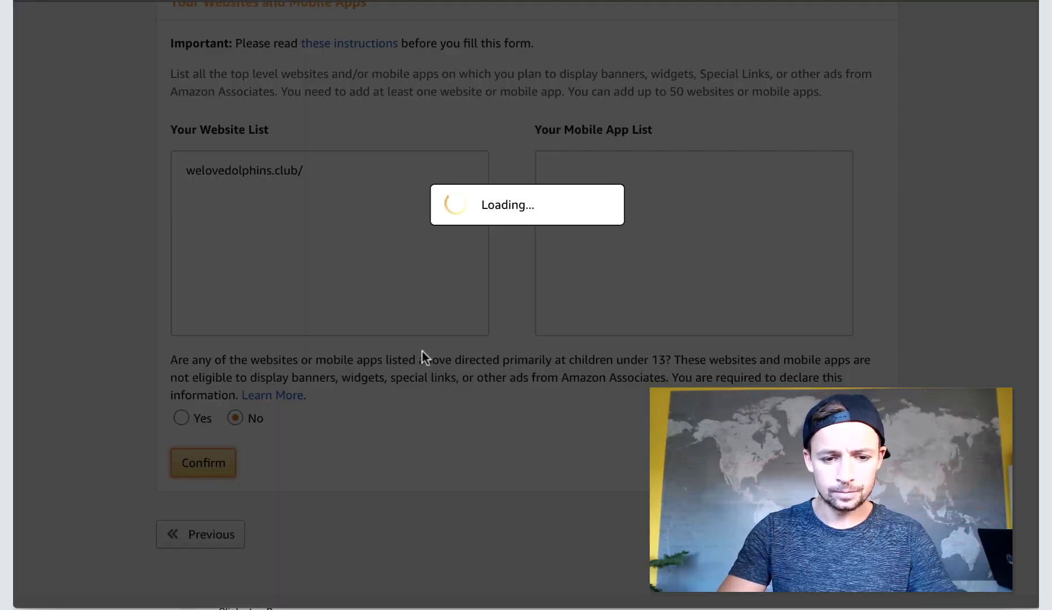
Enter 'dolphinwelove' as the preferred Associates Store ID.
{"action": "scroll", "coordinate": [420, 347], "scroll_direction": "down", "scroll_amount": 1}
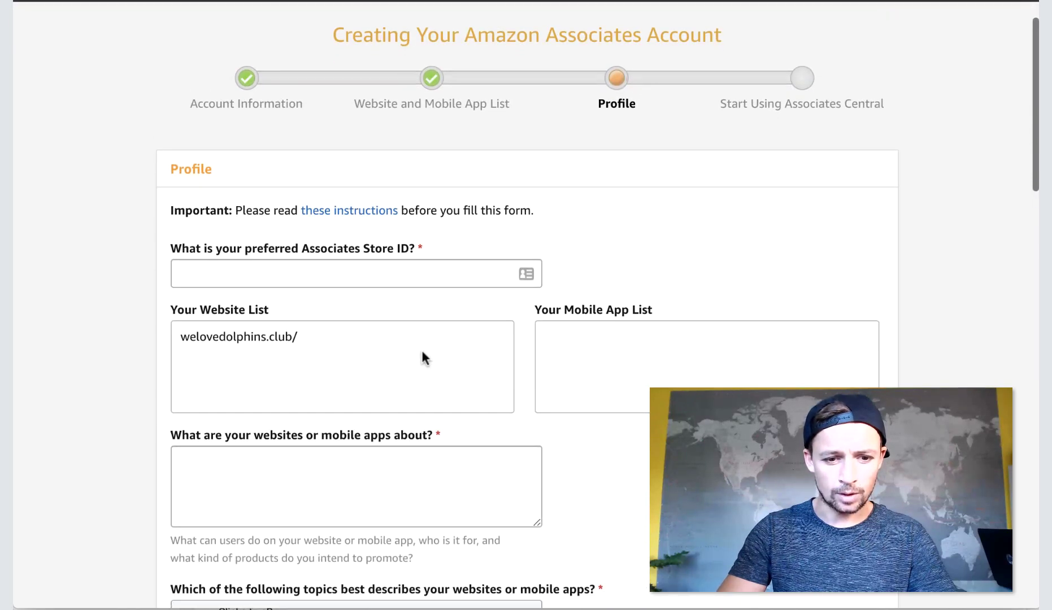
{"action": "left_click", "coordinate": [409, 277]}
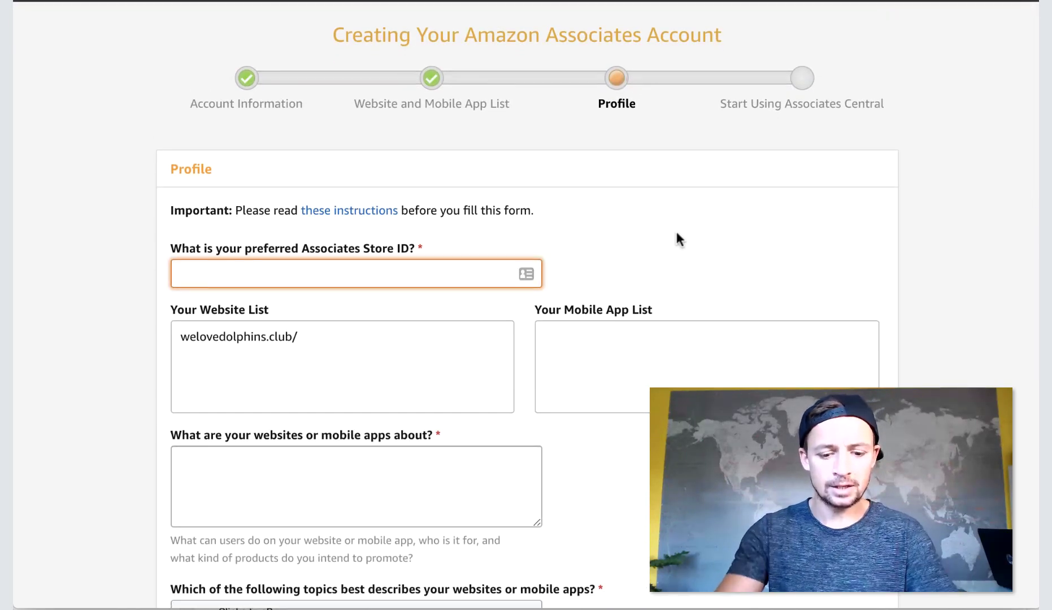
{"action": "type", "text": "dolphins"}
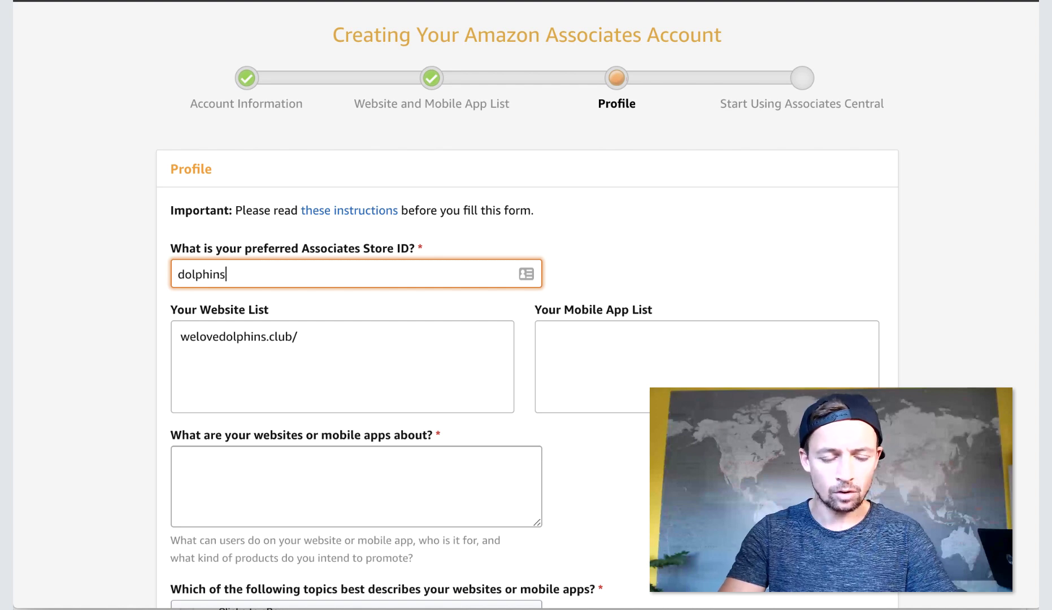
{"action": "type", "text": "welove"}
Describe the site as 'We write articles about the conservation and awareness of dolphins in the wild.'.
{"action": "scroll", "coordinate": [858, 261], "scroll_direction": "down", "scroll_amount": 2}
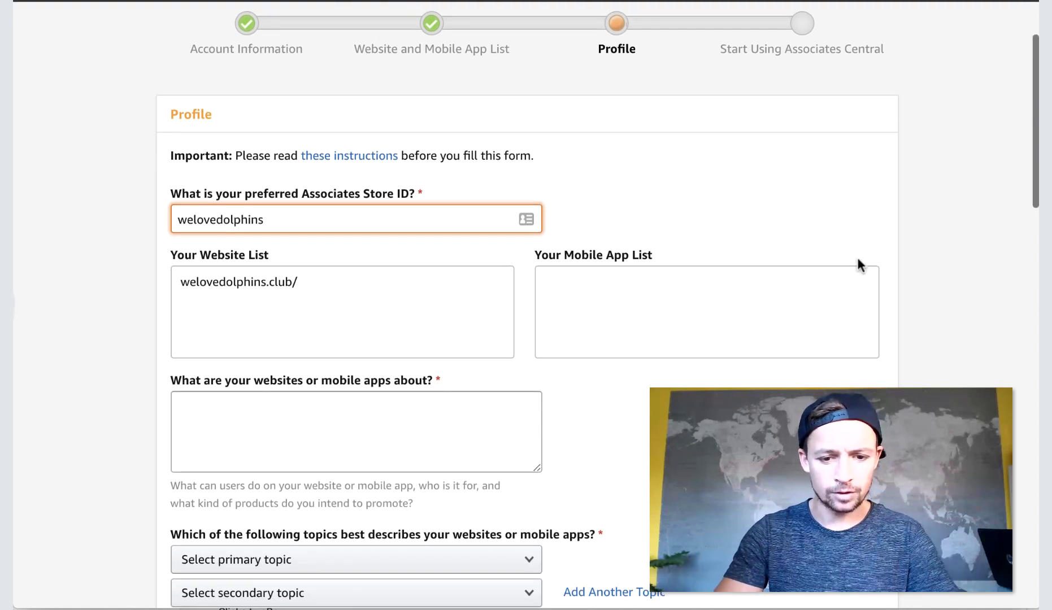
{"action": "scroll", "coordinate": [394, 227], "scroll_direction": "down", "scroll_amount": 3}
{"action": "left_click", "coordinate": [344, 220]}
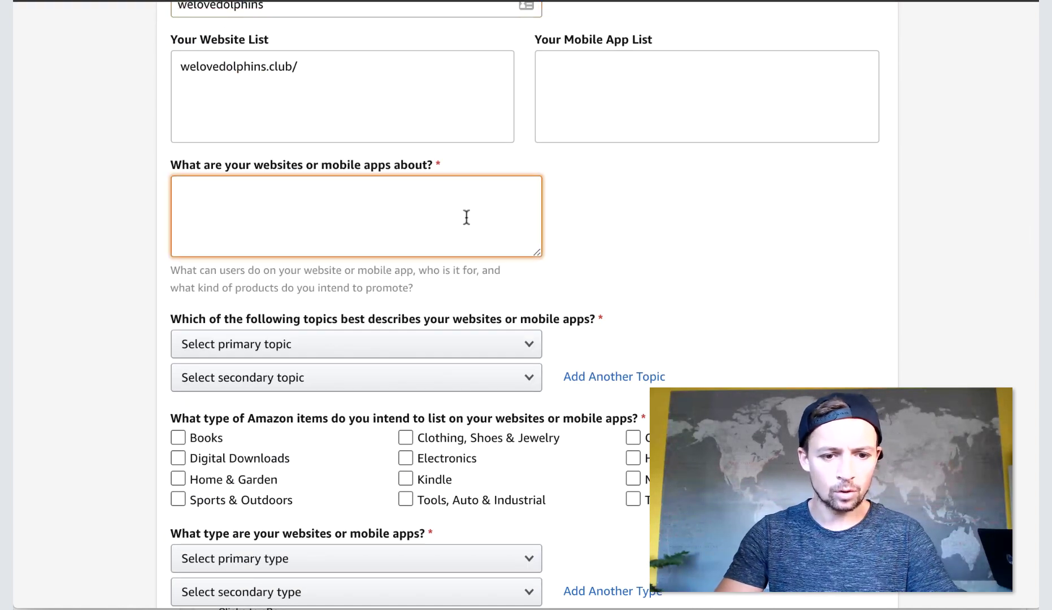
{"action": "scroll", "coordinate": [688, 256], "scroll_direction": "down", "scroll_amount": 2}
{"action": "type", "text": "We "}
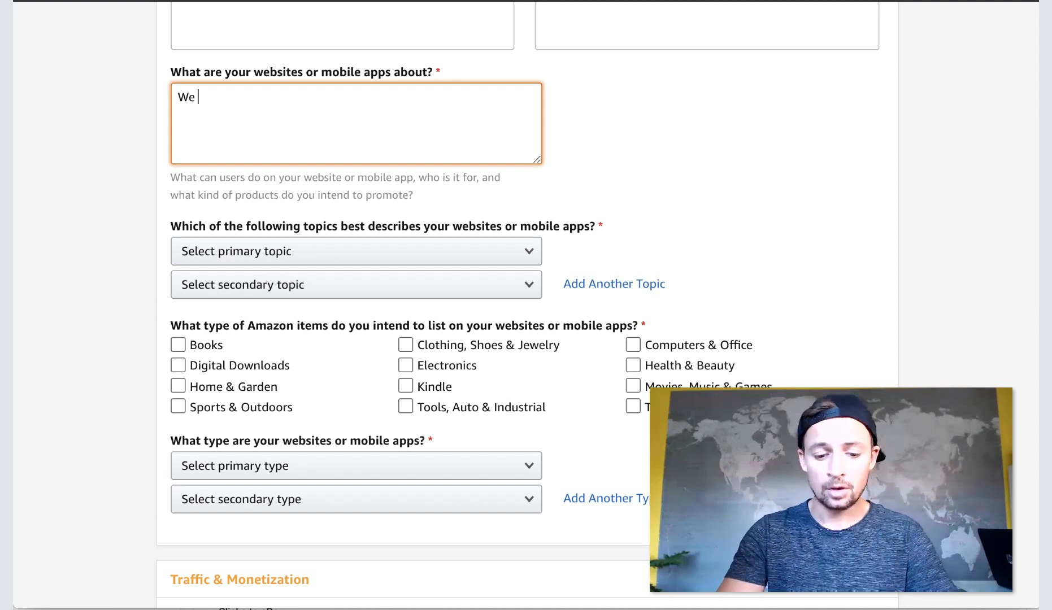
{"action": "type", "text": "write arti"}
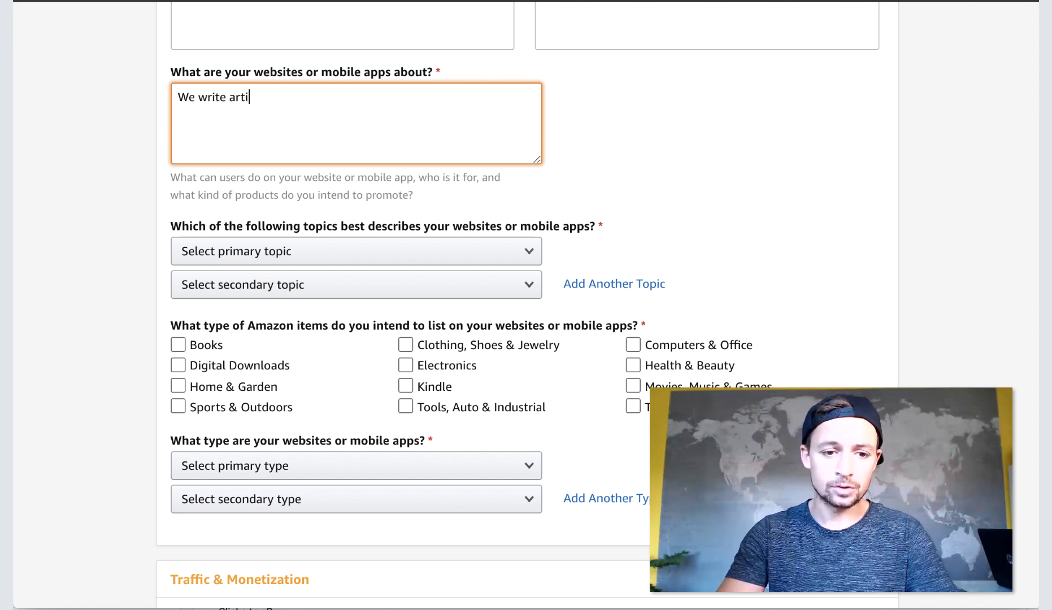
{"action": "type", "text": "clles about the"}
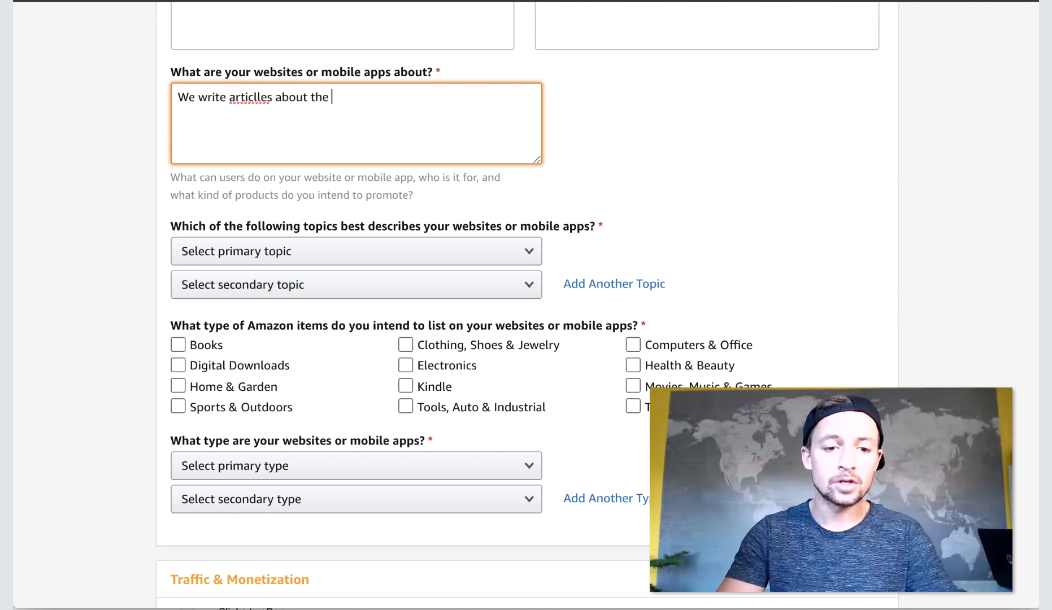
{"action": "key", "text": "Left"}
{"action": "key", "text": "Left"}
{"action": "key", "text": "BackSpace"}
{"action": "type", "text": "conservation and"}
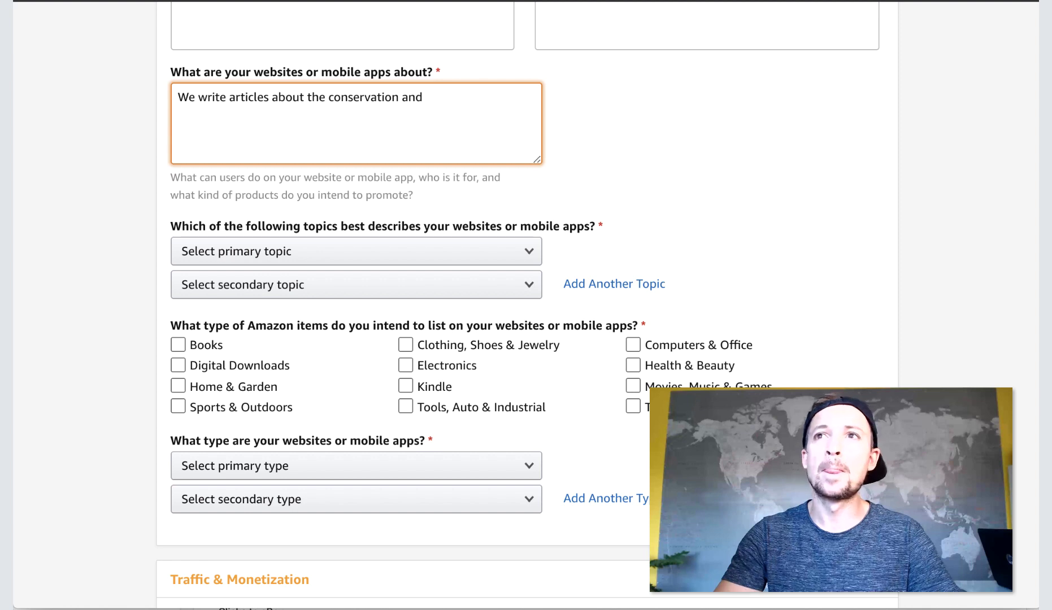
{"action": "type", "text": " awareness of d"}
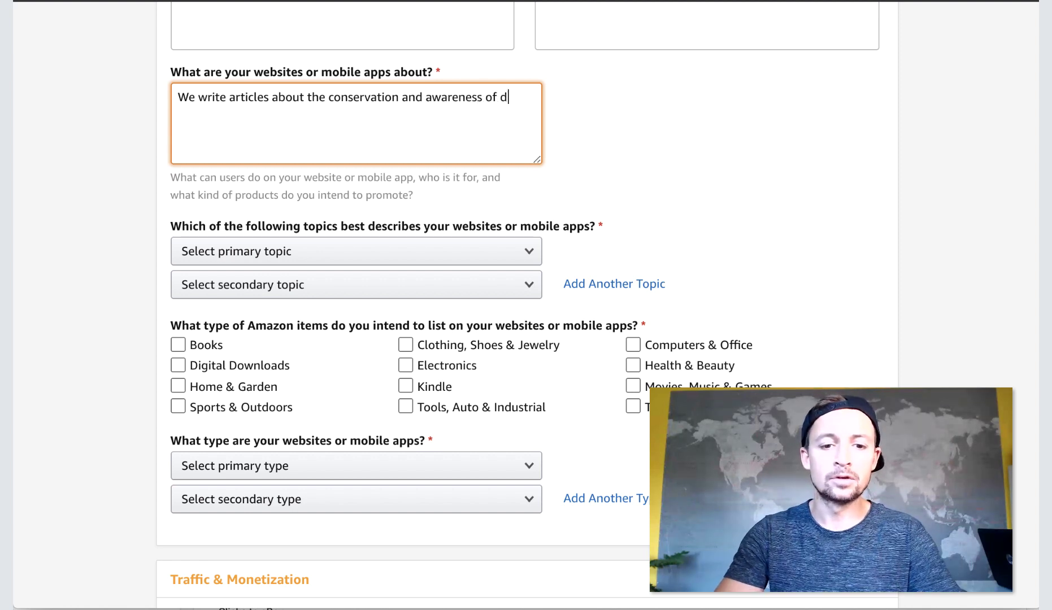
{"action": "type", "text": "olphins in the wild"}
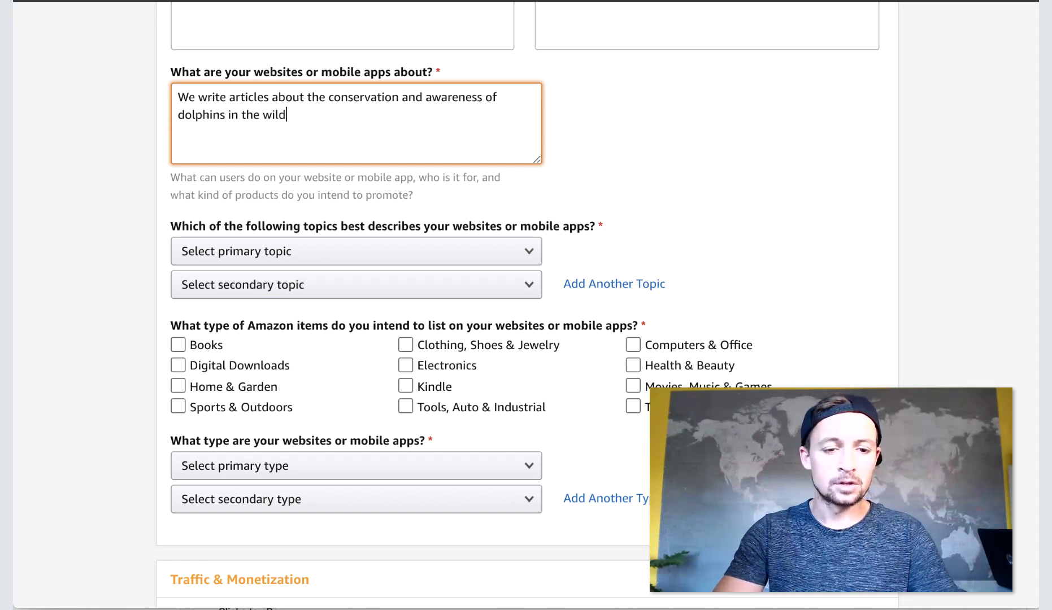
{"action": "type", "text": "."}
{"action": "scroll", "coordinate": [525, 305], "scroll_direction": "down", "scroll_amount": 2}
{"action": "scroll", "coordinate": [525, 305], "scroll_direction": "up", "scroll_amount": 1}
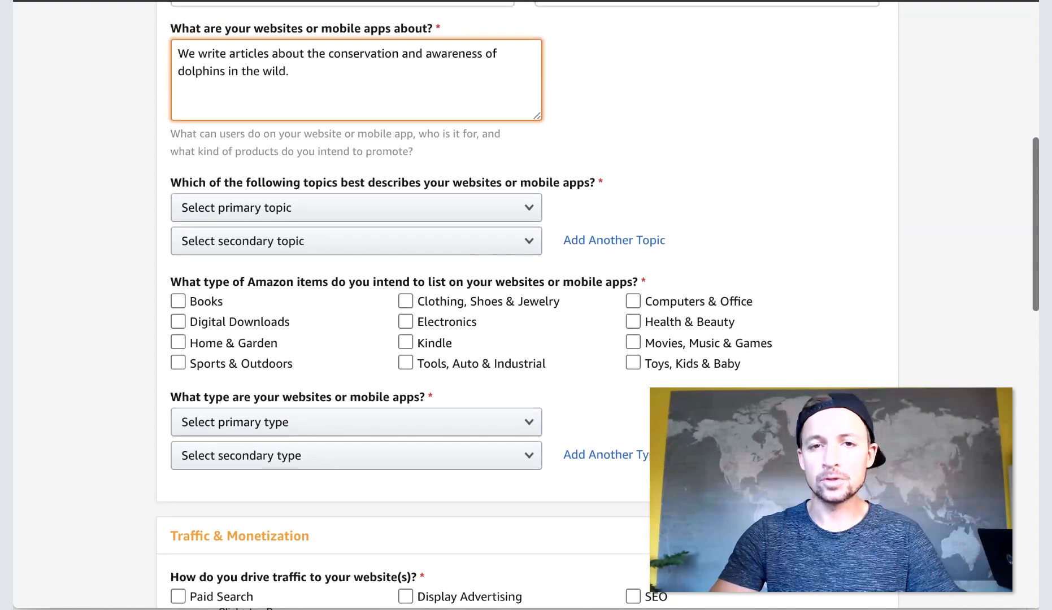
Choose Education/ School /Reference/News as the site's primary topic.
{"action": "scroll", "coordinate": [526, 305], "scroll_direction": "down", "scroll_amount": 1}
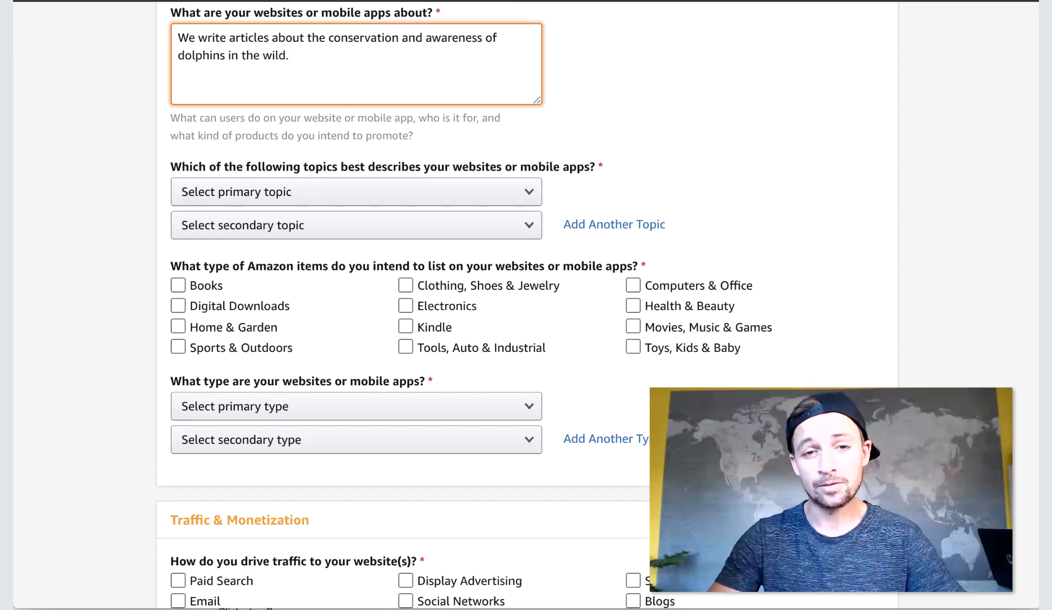
{"action": "left_click", "coordinate": [399, 195]}
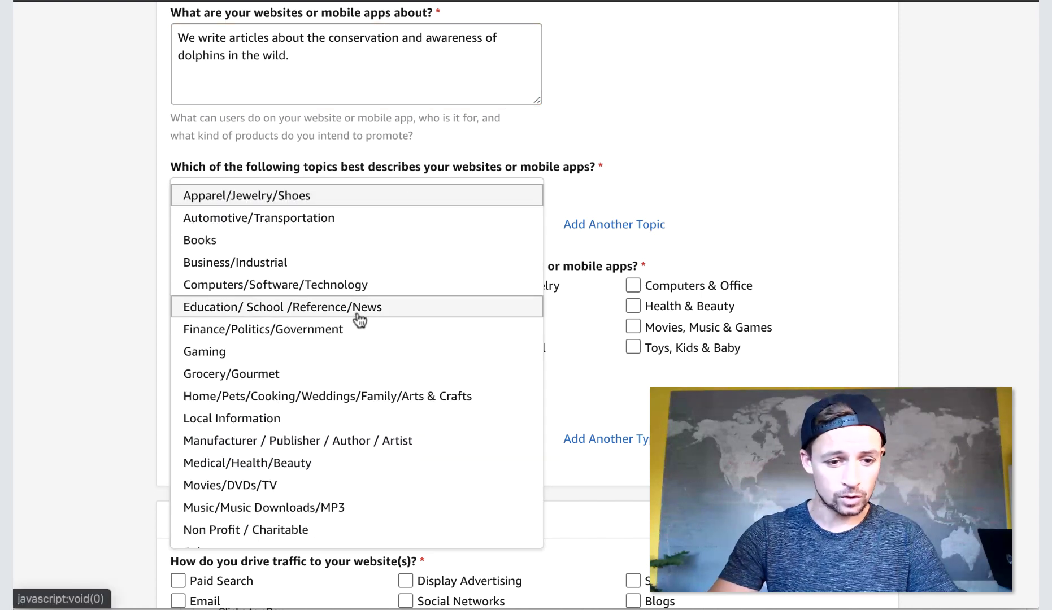
{"action": "left_click", "coordinate": [317, 300]}
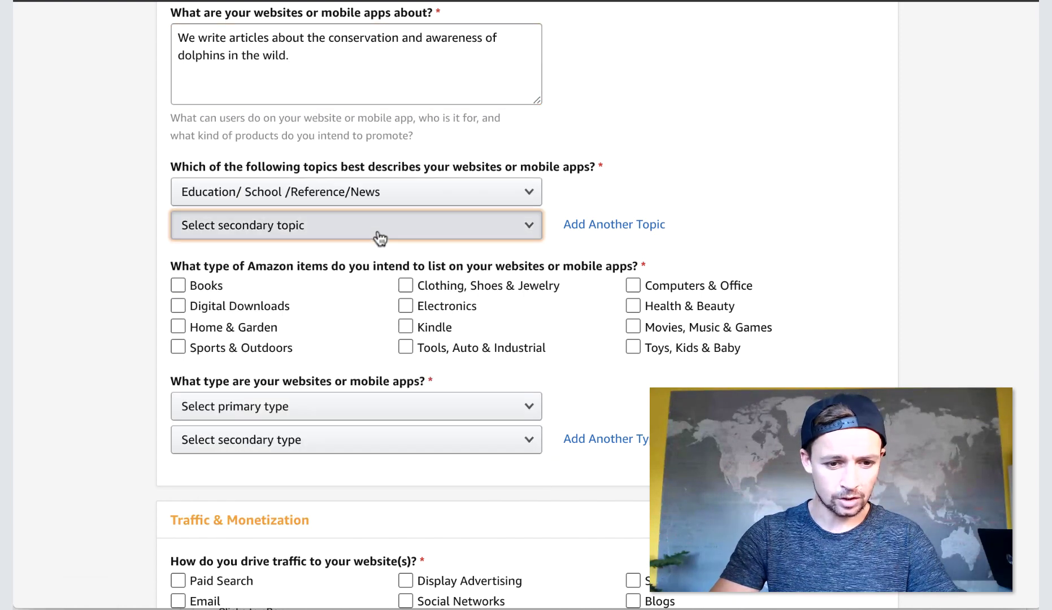
Set Other as the secondary topic and begin ticking item categories to promote.
{"action": "left_click", "coordinate": [375, 228]}
{"action": "scroll", "coordinate": [376, 238], "scroll_direction": "down", "scroll_amount": 4}
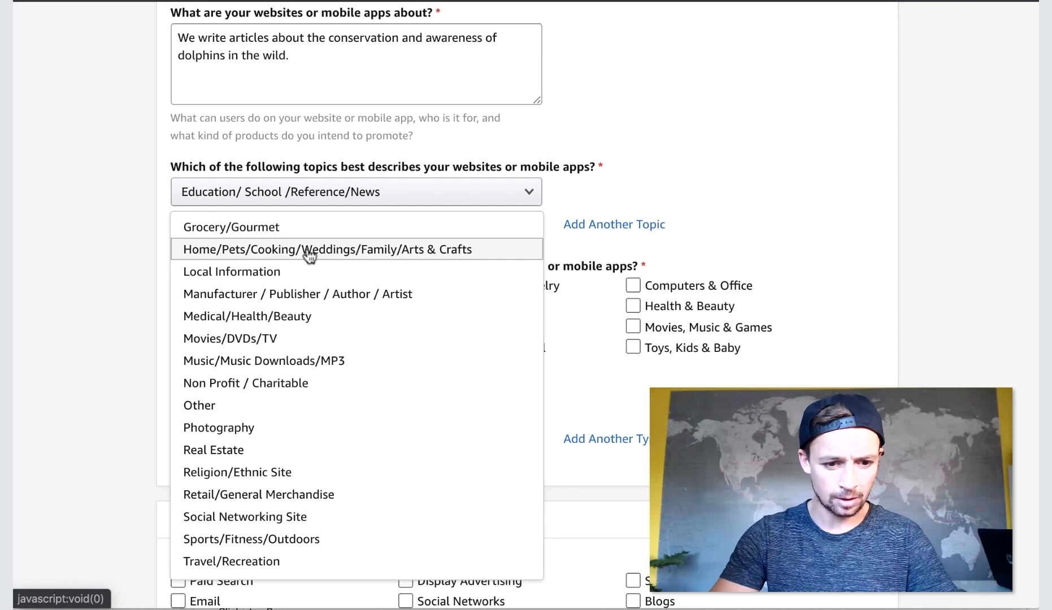
{"action": "scroll", "coordinate": [277, 396], "scroll_direction": "down", "scroll_amount": 2}
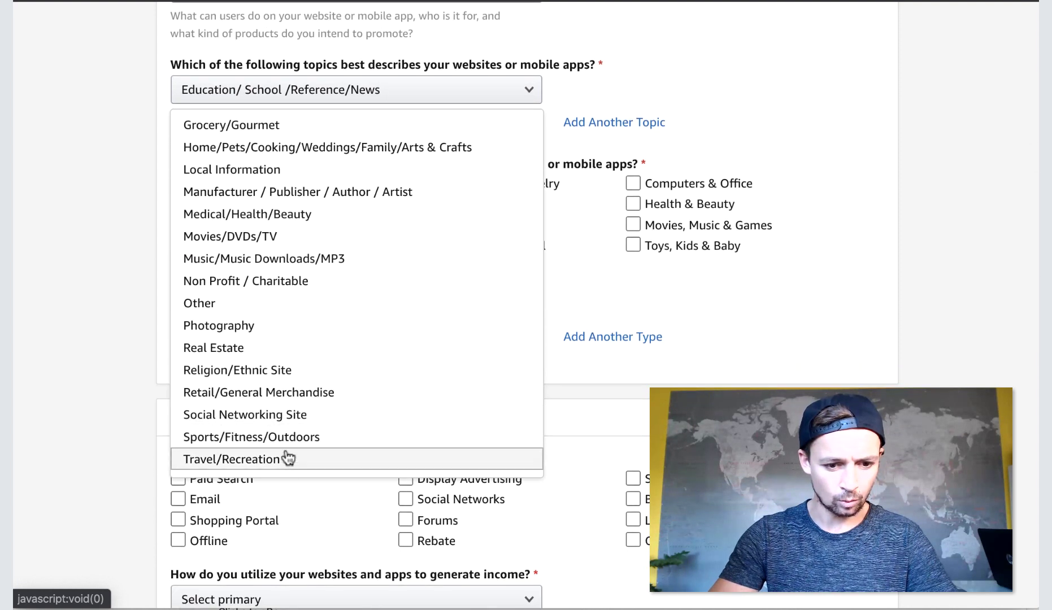
{"action": "scroll", "coordinate": [303, 402], "scroll_direction": "up", "scroll_amount": 3}
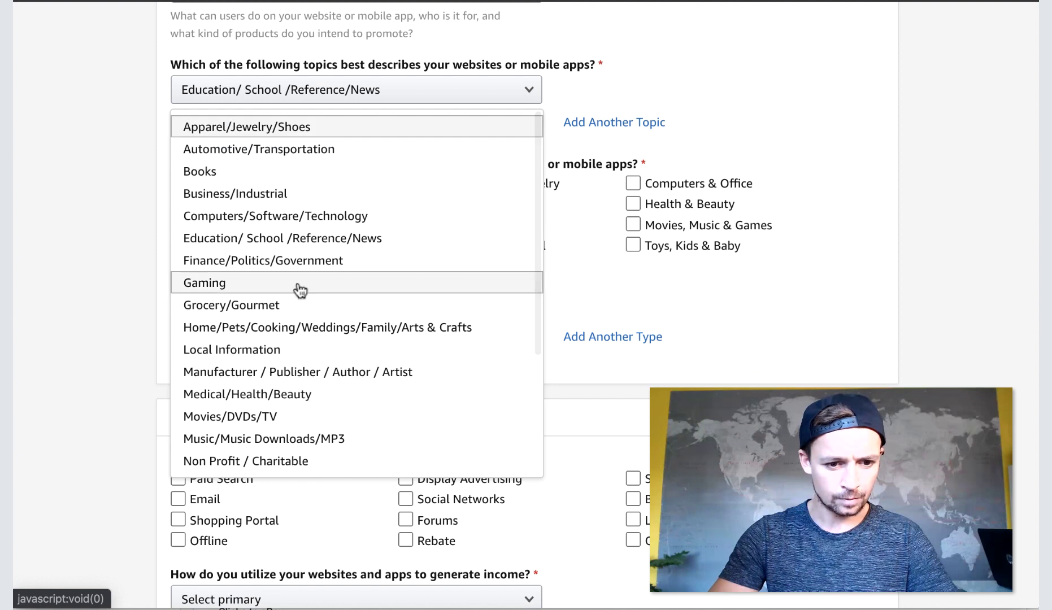
{"action": "scroll", "coordinate": [276, 214], "scroll_direction": "down", "scroll_amount": 4}
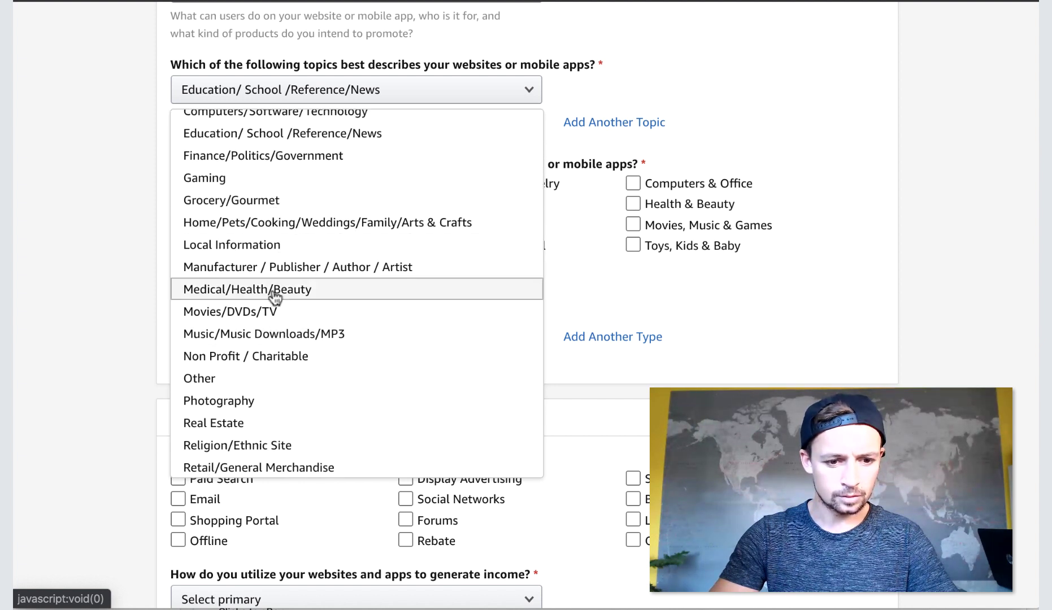
{"action": "scroll", "coordinate": [277, 360], "scroll_direction": "down", "scroll_amount": 1}
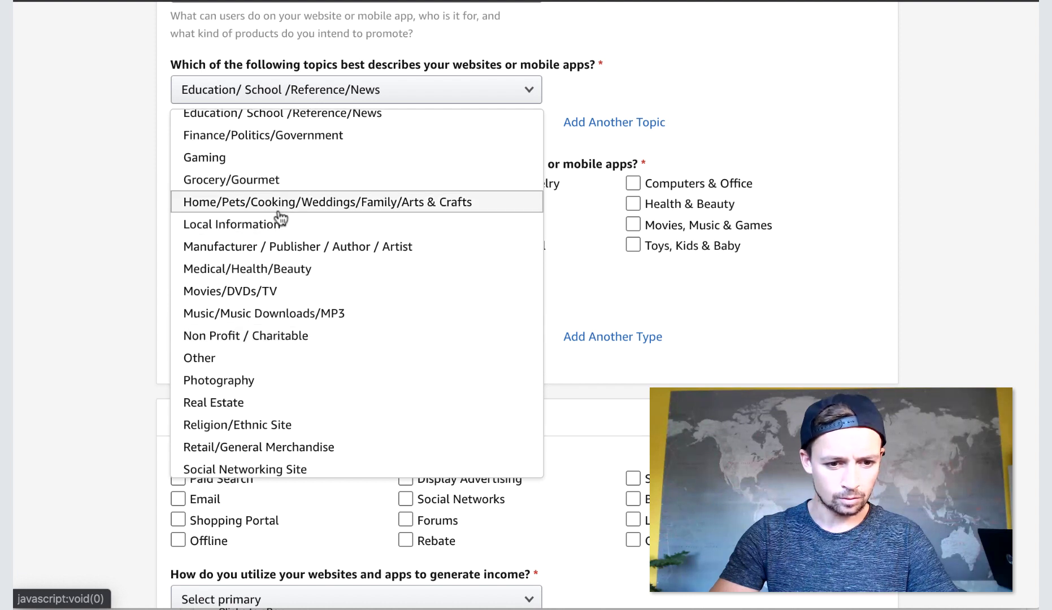
{"action": "scroll", "coordinate": [252, 403], "scroll_direction": "down", "scroll_amount": 2}
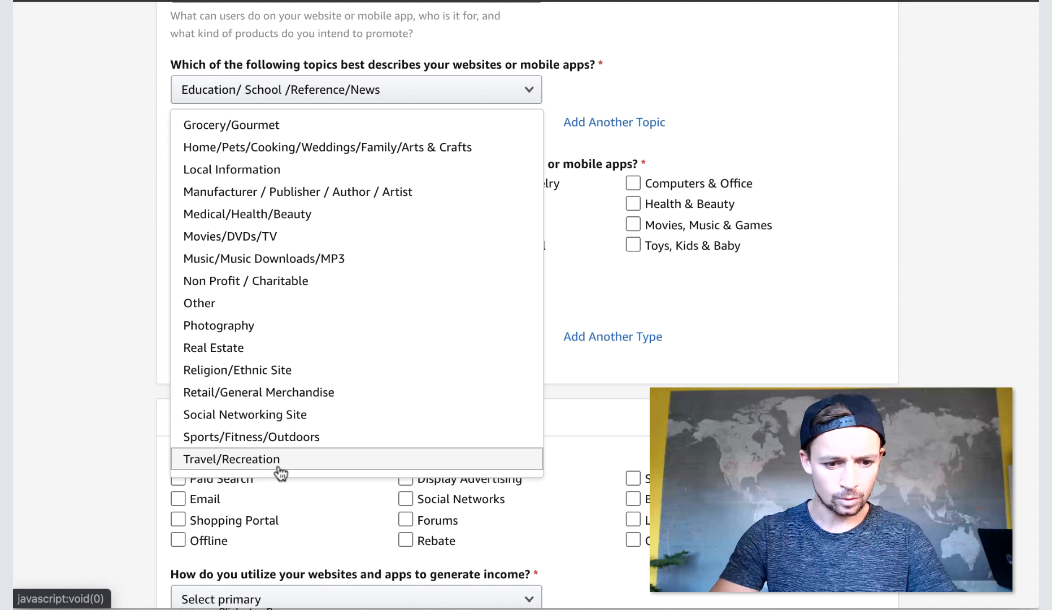
{"action": "left_click", "coordinate": [259, 305]}
{"action": "left_click", "coordinate": [109, 202]}
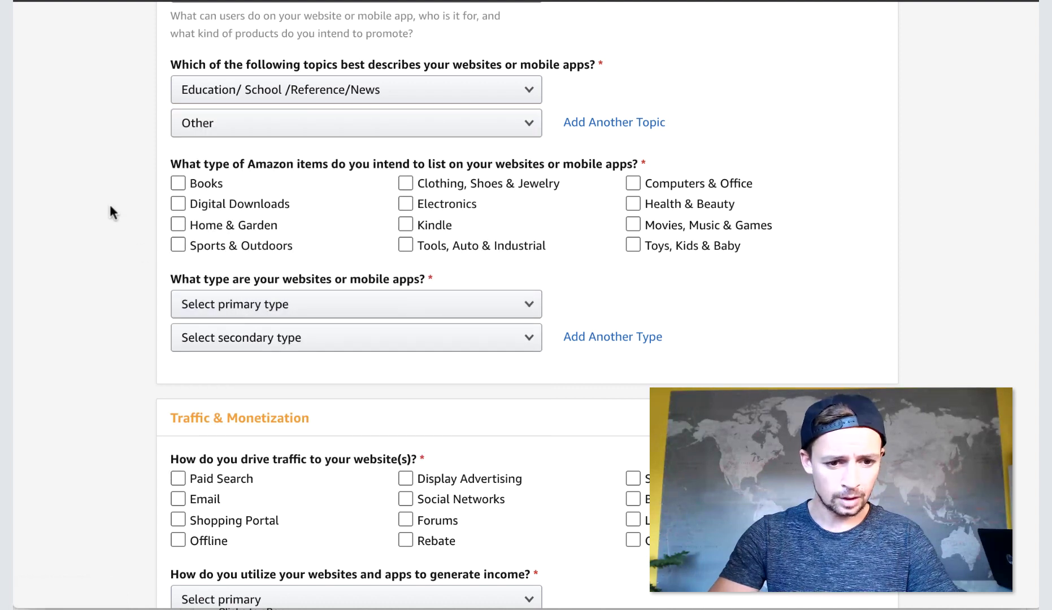
Tick Books; Clothing, Shoes & Jewelry; and Movies, Music & Games as promoted item categories.
{"action": "left_click", "coordinate": [473, 198]}
{"action": "left_click", "coordinate": [480, 184]}
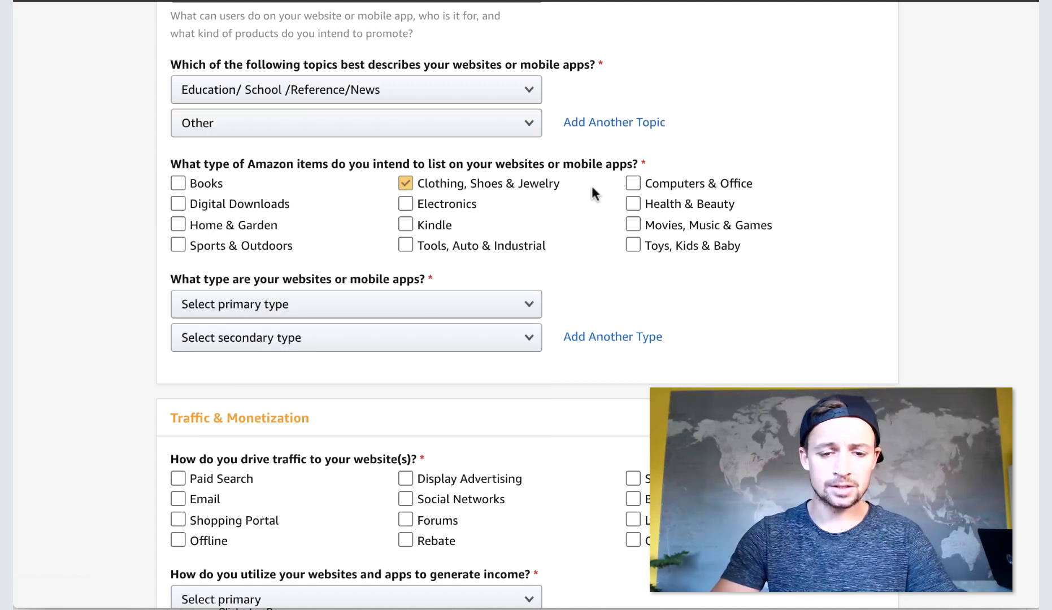
{"action": "left_click", "coordinate": [205, 181]}
{"action": "left_click", "coordinate": [179, 245]}
{"action": "left_click", "coordinate": [179, 245]}
{"action": "left_click", "coordinate": [180, 225]}
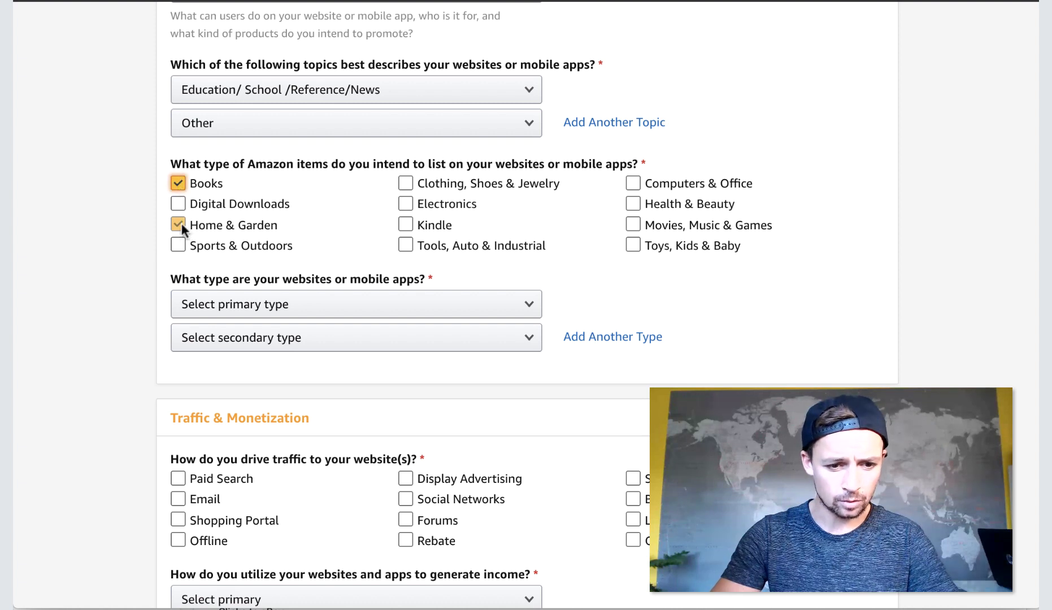
{"action": "left_click", "coordinate": [405, 183]}
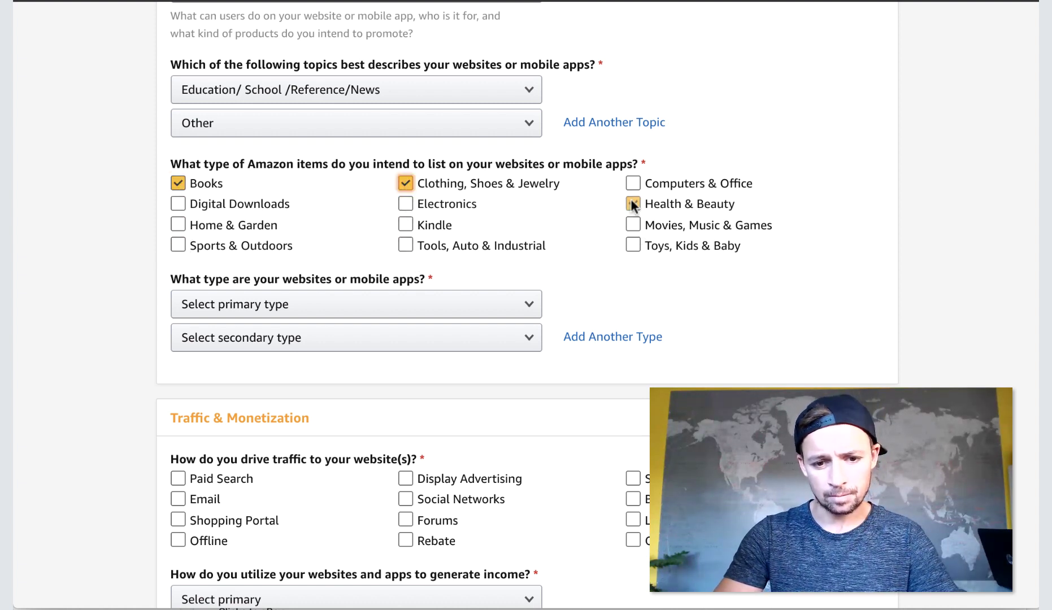
{"action": "left_click", "coordinate": [634, 226]}
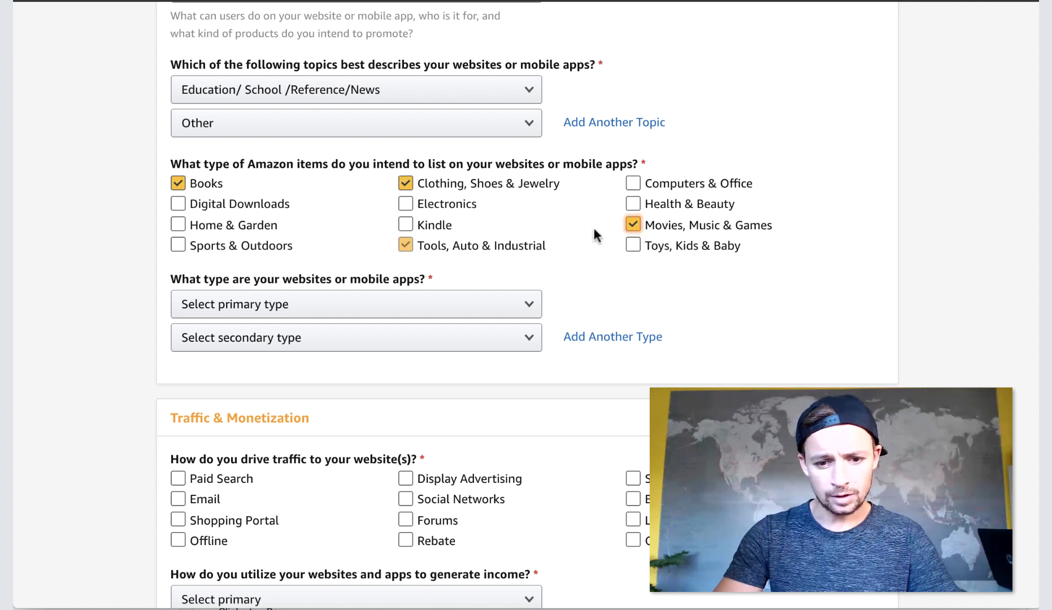
{"action": "scroll", "coordinate": [536, 254], "scroll_direction": "down", "scroll_amount": 2}
Set the website type to Blog, with Content or Niche Website as secondary.
{"action": "left_click", "coordinate": [438, 244]}
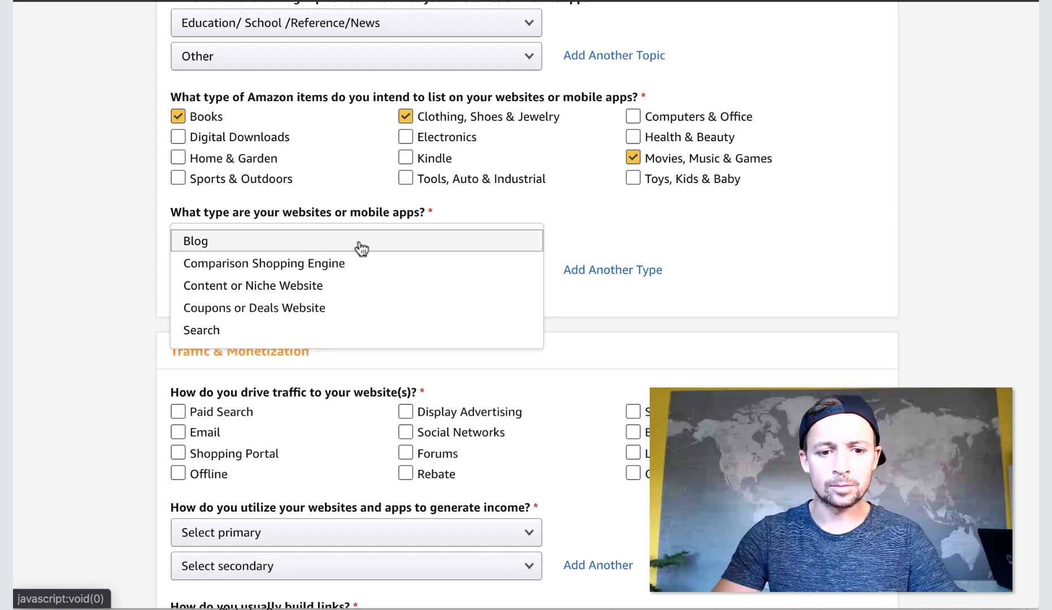
{"action": "left_click", "coordinate": [238, 244]}
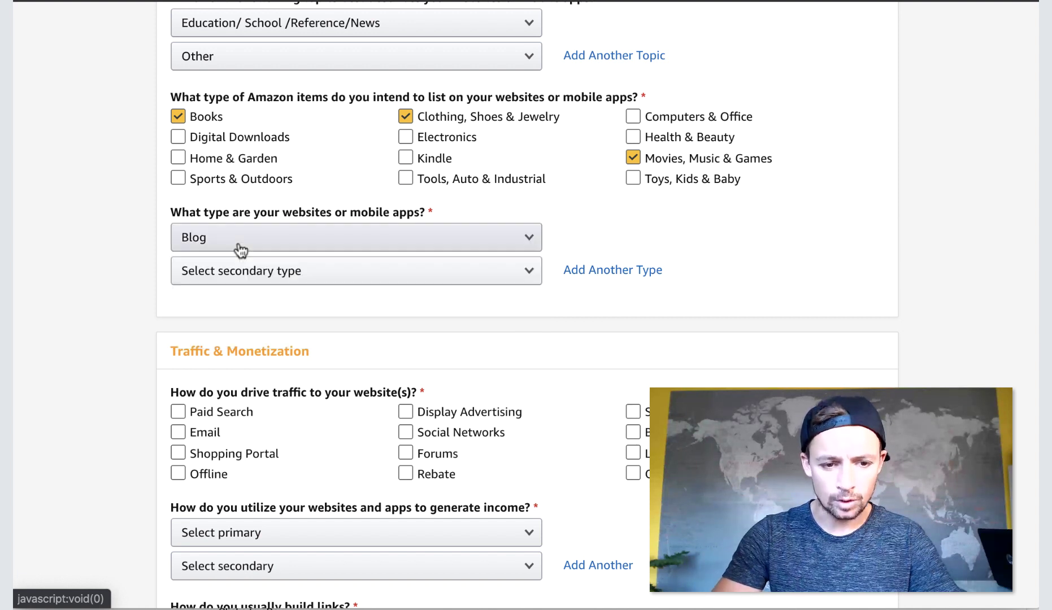
{"action": "left_click", "coordinate": [321, 271]}
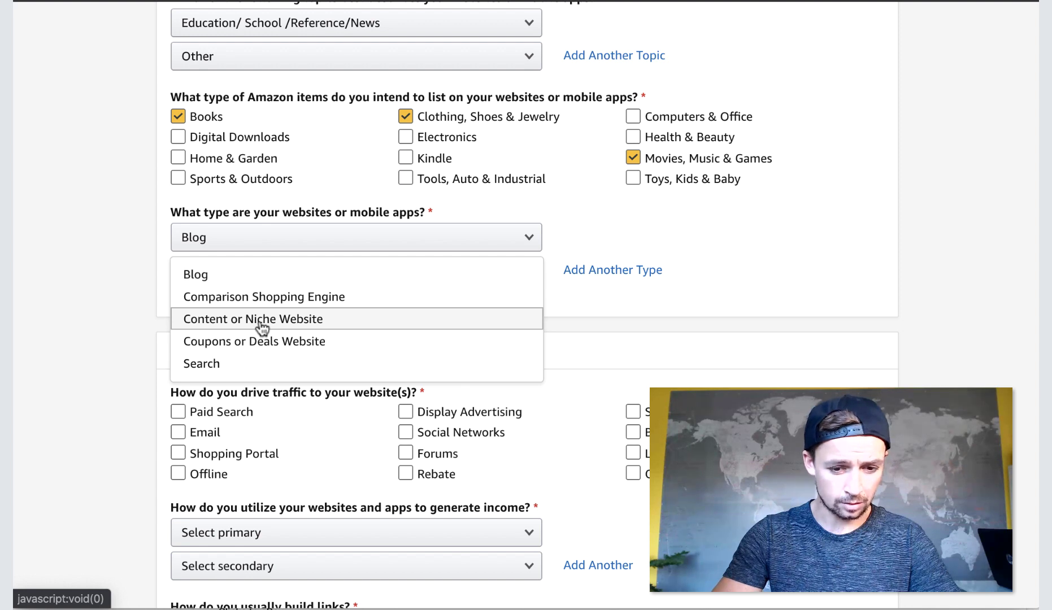
{"action": "left_click", "coordinate": [261, 320]}
{"action": "scroll", "coordinate": [655, 284], "scroll_direction": "down", "scroll_amount": 5}
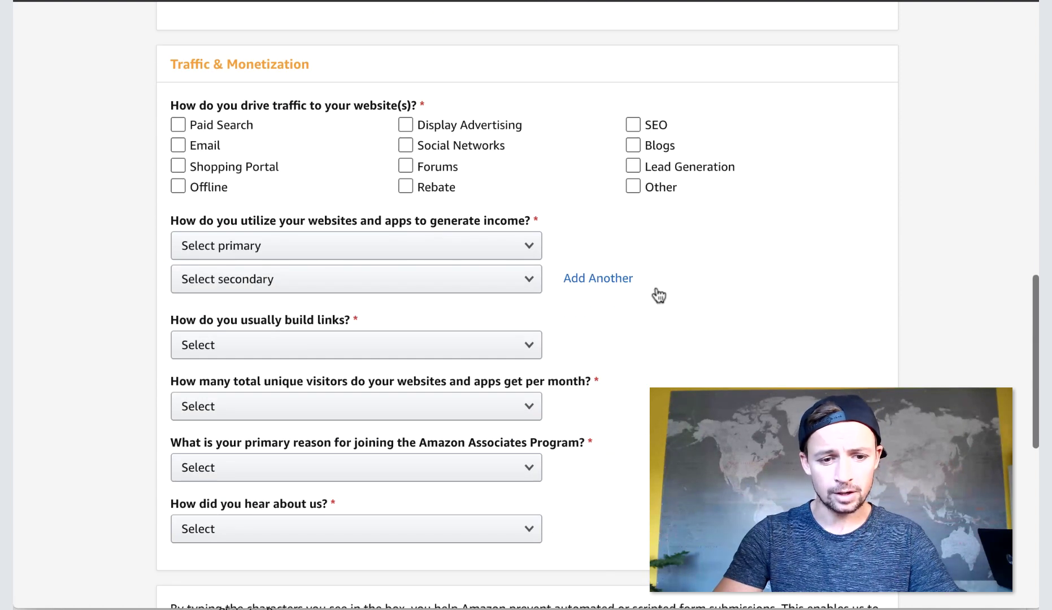
Leave only SEO and Social Networks ticked, clearing the Paid Search, Shopping Portal and Rebate ticks.
{"action": "left_click", "coordinate": [178, 125]}
{"action": "left_click", "coordinate": [177, 125]}
{"action": "left_click", "coordinate": [178, 166]}
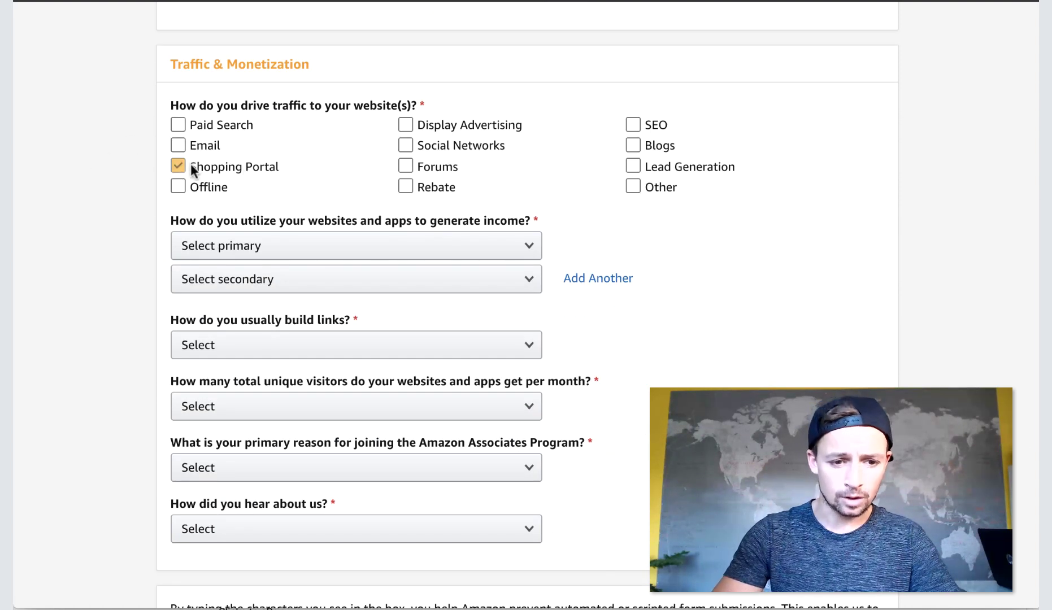
{"action": "left_click", "coordinate": [178, 166]}
{"action": "left_click", "coordinate": [405, 145]}
{"action": "left_click", "coordinate": [517, 143]}
{"action": "left_click", "coordinate": [633, 125]}
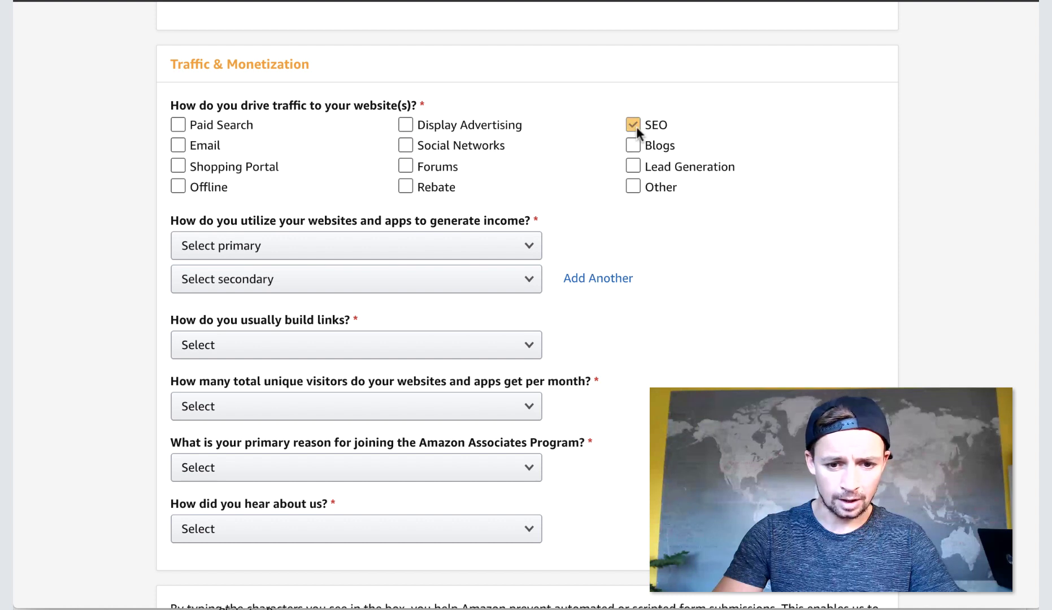
{"action": "left_click", "coordinate": [633, 166]}
{"action": "left_click", "coordinate": [405, 186]}
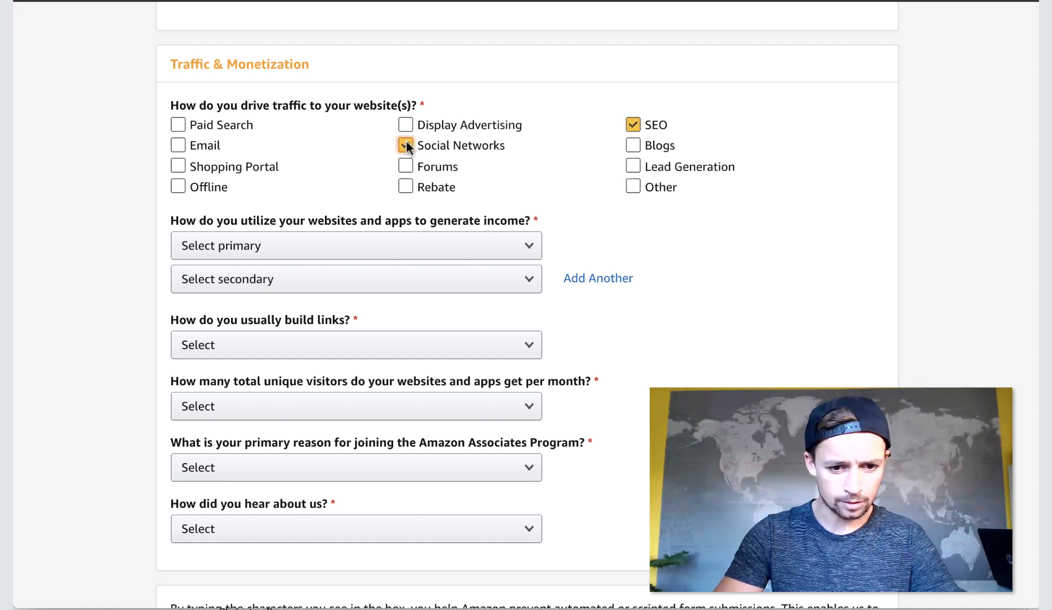
{"action": "left_click", "coordinate": [405, 187]}
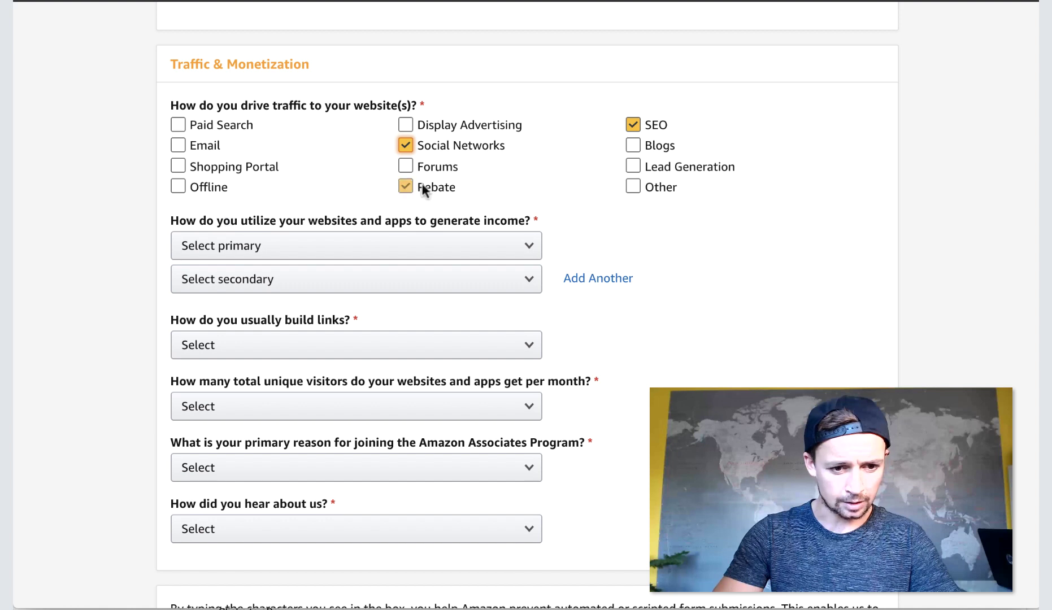
{"action": "scroll", "coordinate": [136, 190], "scroll_direction": "down", "scroll_amount": 3}
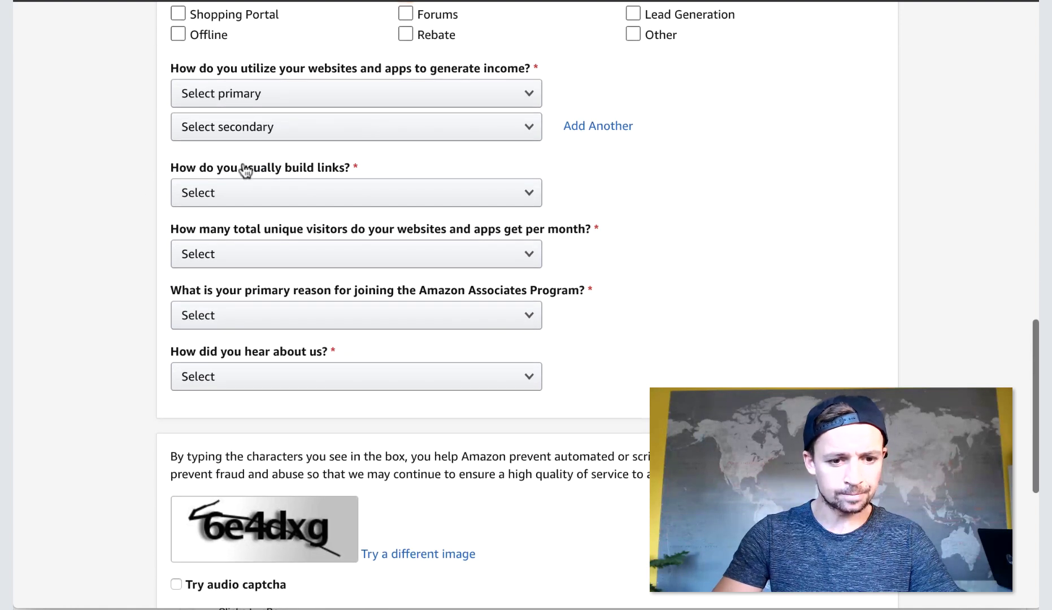
Answer Amazon Associates as the only monetization method and Blog Editor for building links.
{"action": "left_click", "coordinate": [341, 95]}
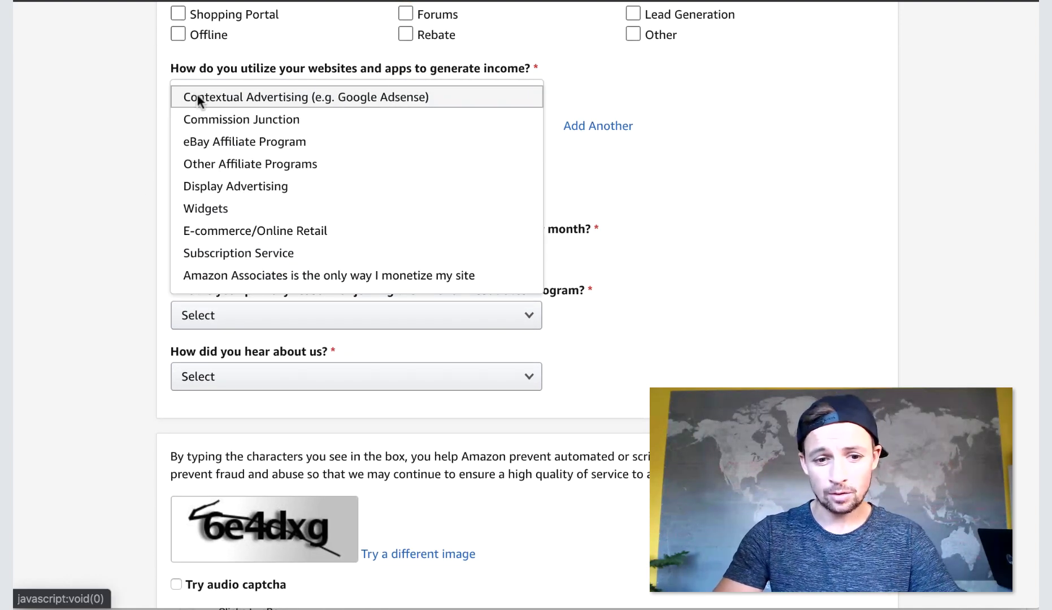
{"action": "scroll", "coordinate": [280, 143], "scroll_direction": "down", "scroll_amount": 1}
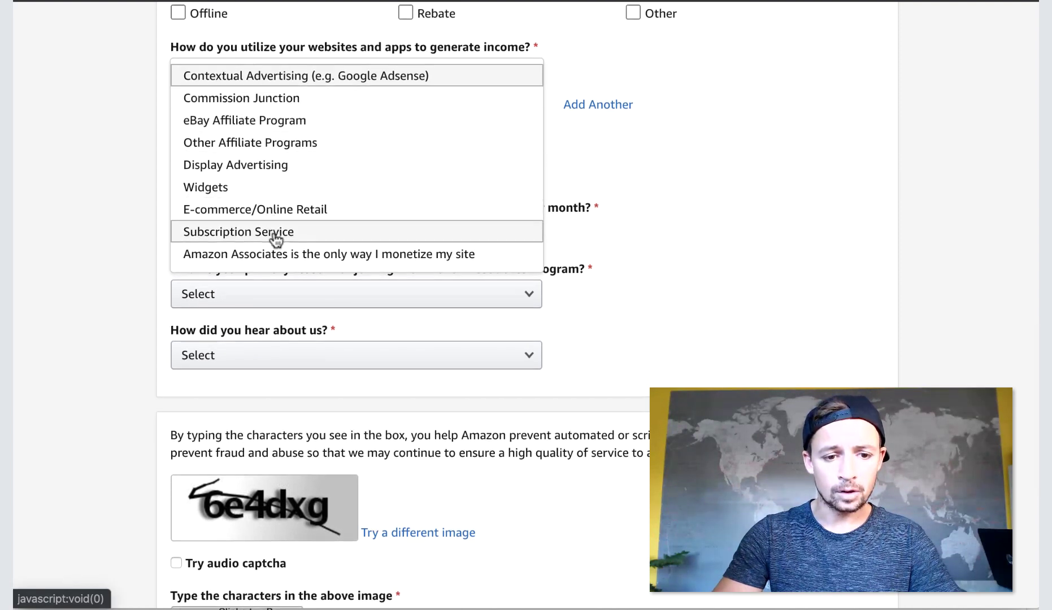
{"action": "scroll", "coordinate": [274, 239], "scroll_direction": "down", "scroll_amount": 1}
{"action": "left_click", "coordinate": [298, 207]}
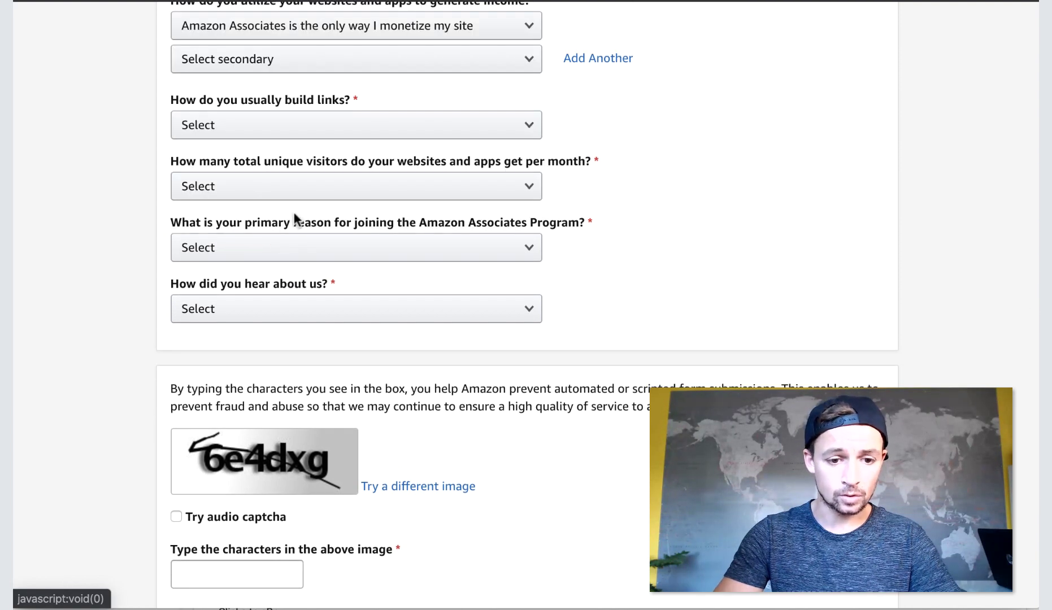
{"action": "scroll", "coordinate": [136, 127], "scroll_direction": "up", "scroll_amount": 3}
{"action": "scroll", "coordinate": [588, 235], "scroll_direction": "down", "scroll_amount": 2}
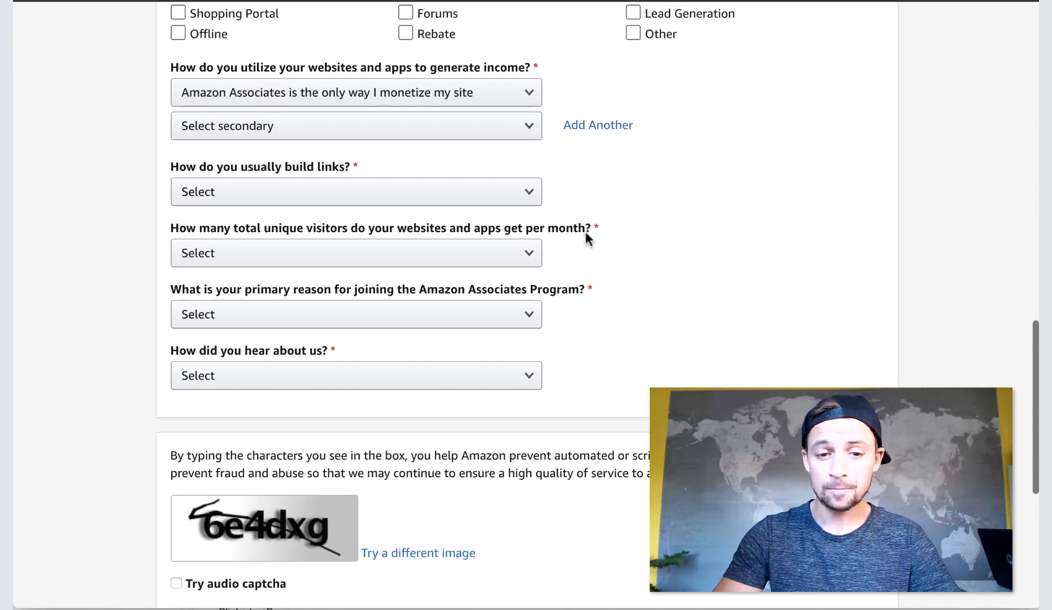
{"action": "left_click", "coordinate": [305, 200]}
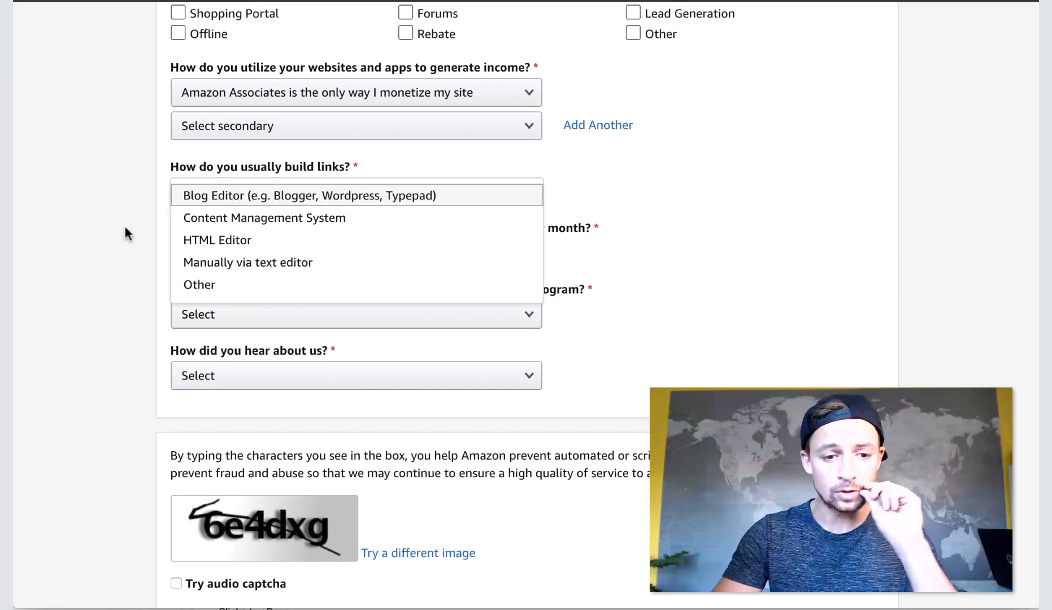
{"action": "left_click", "coordinate": [246, 198]}
{"action": "scroll", "coordinate": [103, 252], "scroll_direction": "down", "scroll_amount": 2}
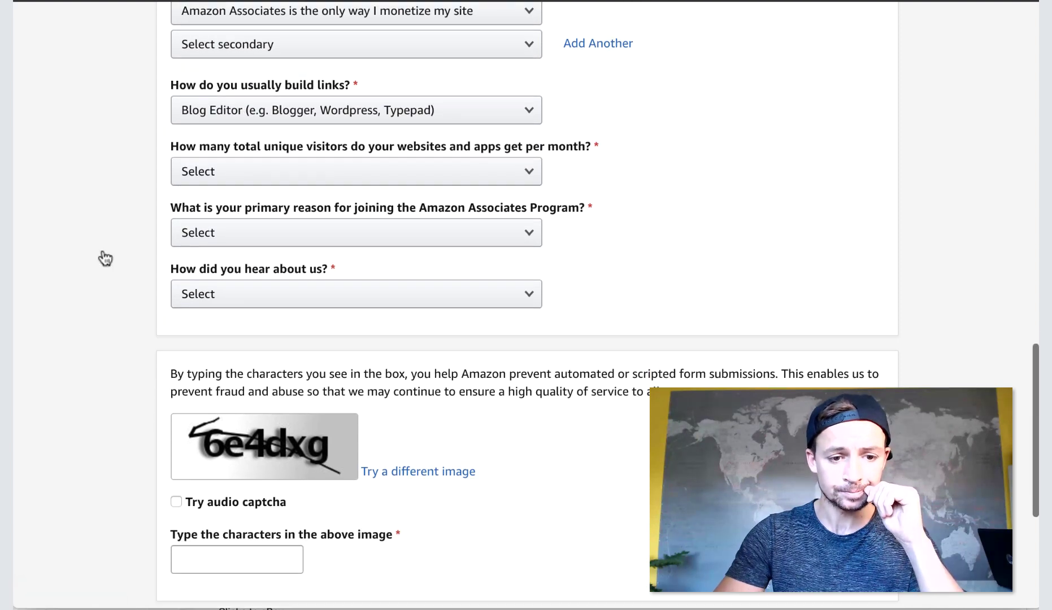
Select 5,001–50,000 monthly visitors, To monetize my site, and Online Search as how you heard.
{"action": "left_click", "coordinate": [333, 171]}
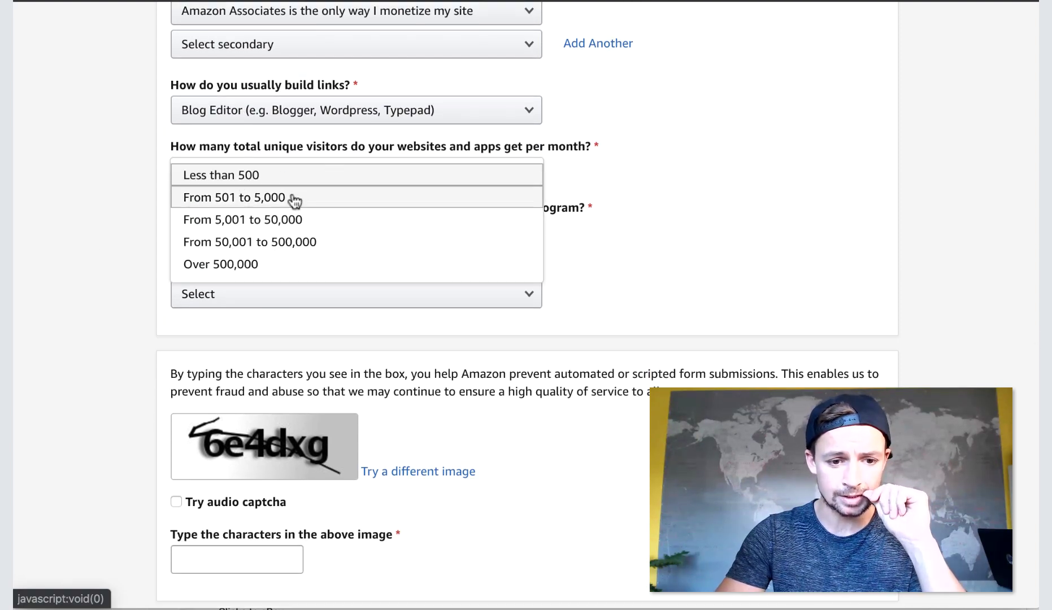
{"action": "left_click", "coordinate": [243, 225]}
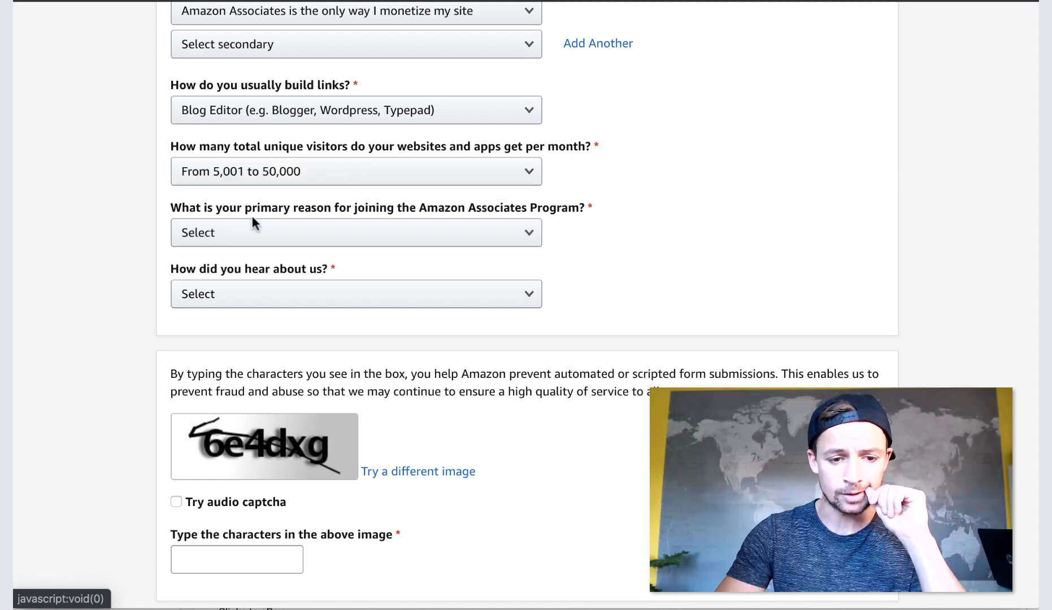
{"action": "scroll", "coordinate": [598, 202], "scroll_direction": "down", "scroll_amount": 2}
{"action": "left_click", "coordinate": [466, 145]}
{"action": "left_click", "coordinate": [467, 145]}
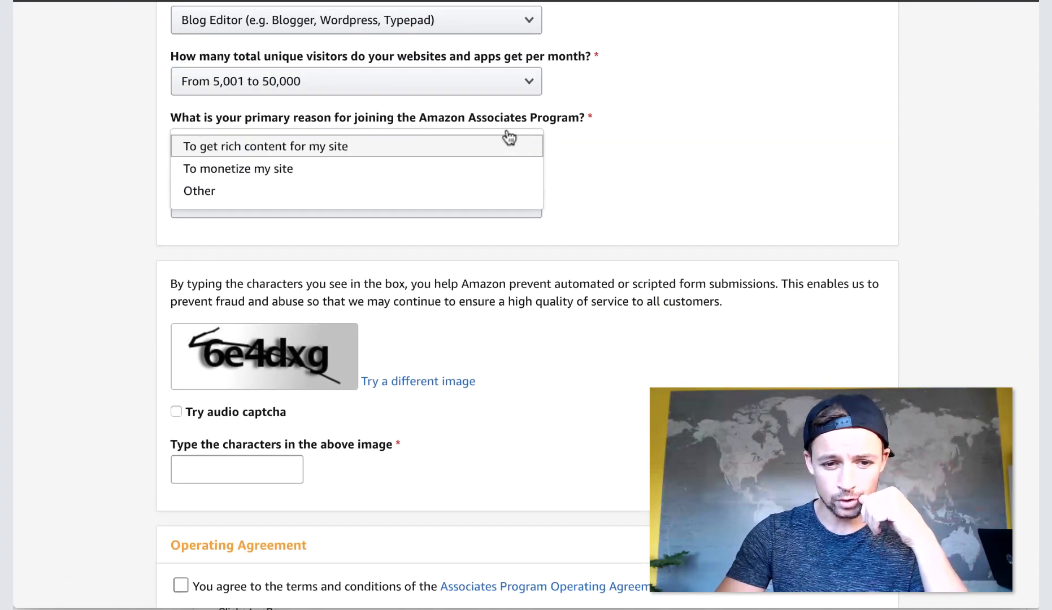
{"action": "left_click", "coordinate": [271, 170]}
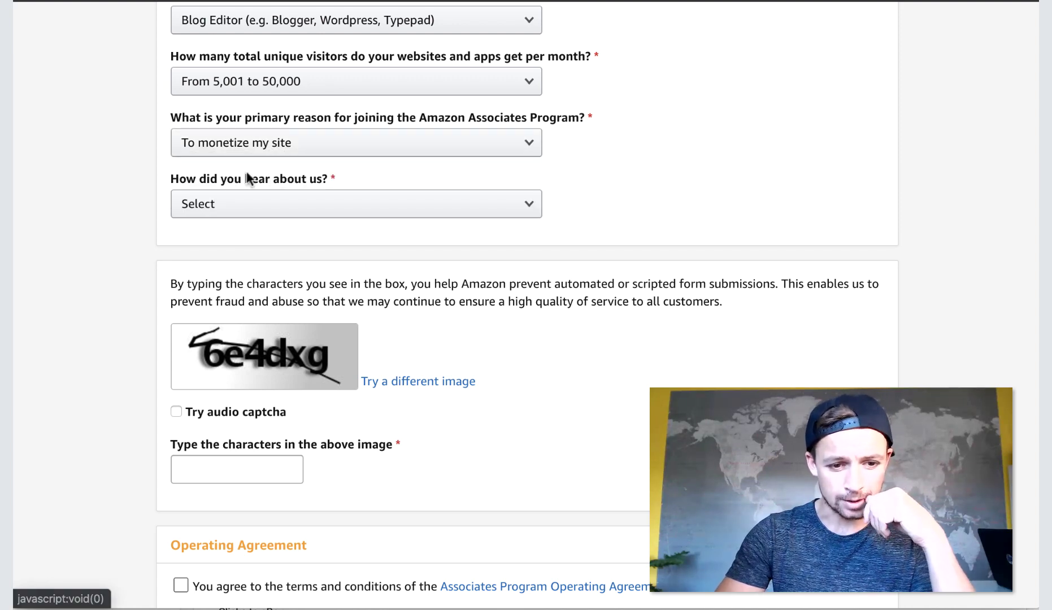
{"action": "scroll", "coordinate": [79, 211], "scroll_direction": "down", "scroll_amount": 4}
{"action": "scroll", "coordinate": [187, 205], "scroll_direction": "up", "scroll_amount": 2}
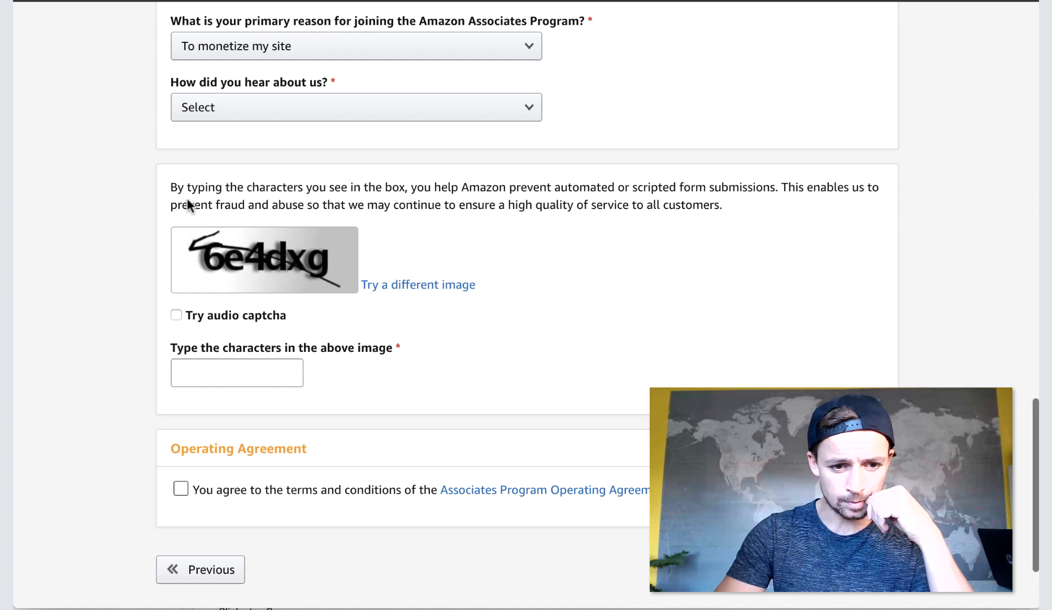
{"action": "left_click", "coordinate": [322, 108]}
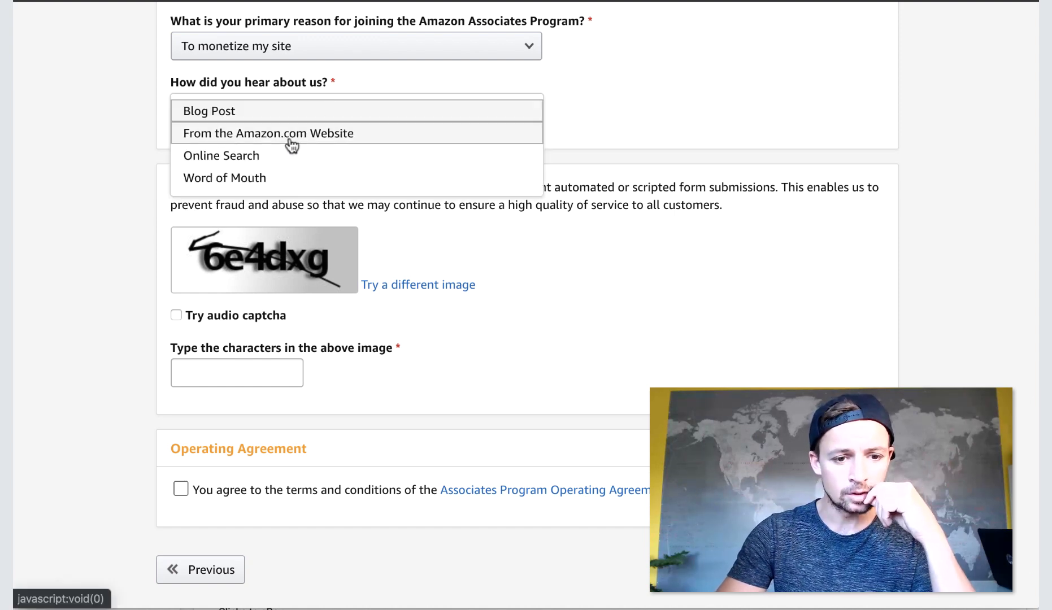
{"action": "left_click", "coordinate": [260, 159]}
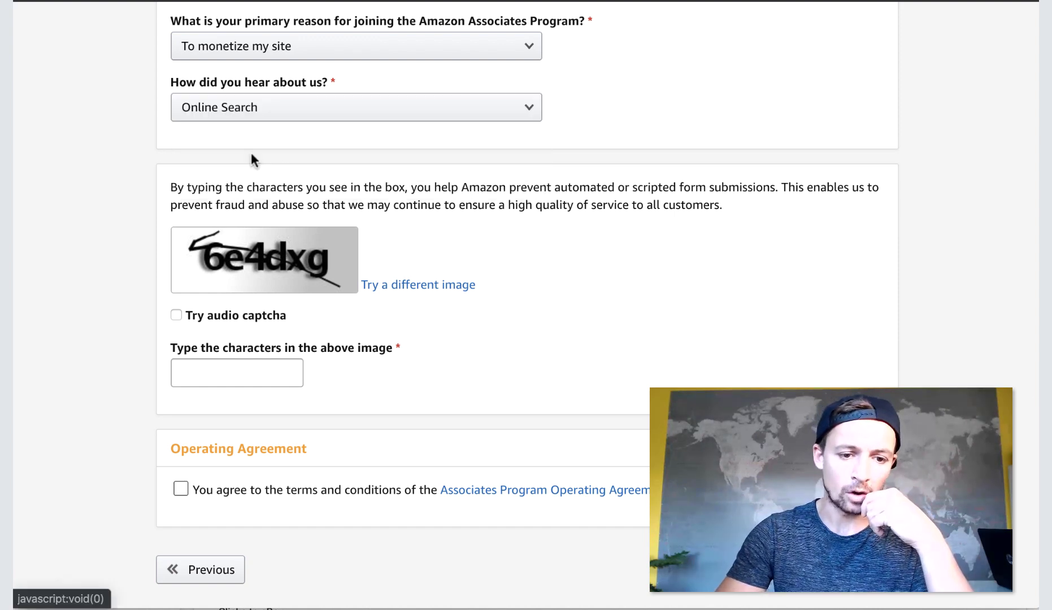
{"action": "scroll", "coordinate": [102, 183], "scroll_direction": "down", "scroll_amount": 2}
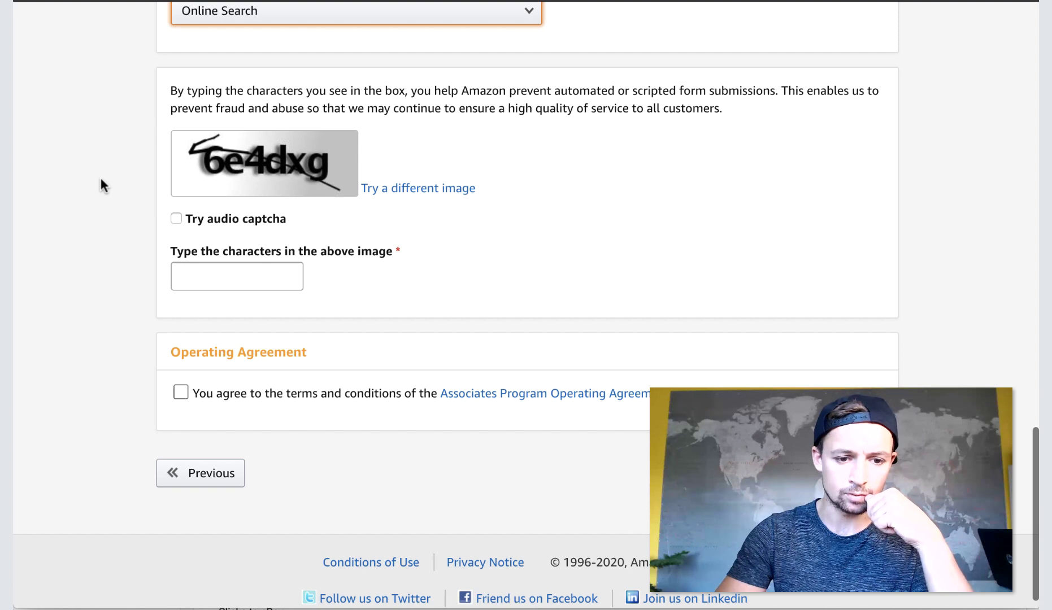
Fill in the captcha, accept the Operating Agreement, and open the agreement to read it.
{"action": "left_click", "coordinate": [214, 273]}
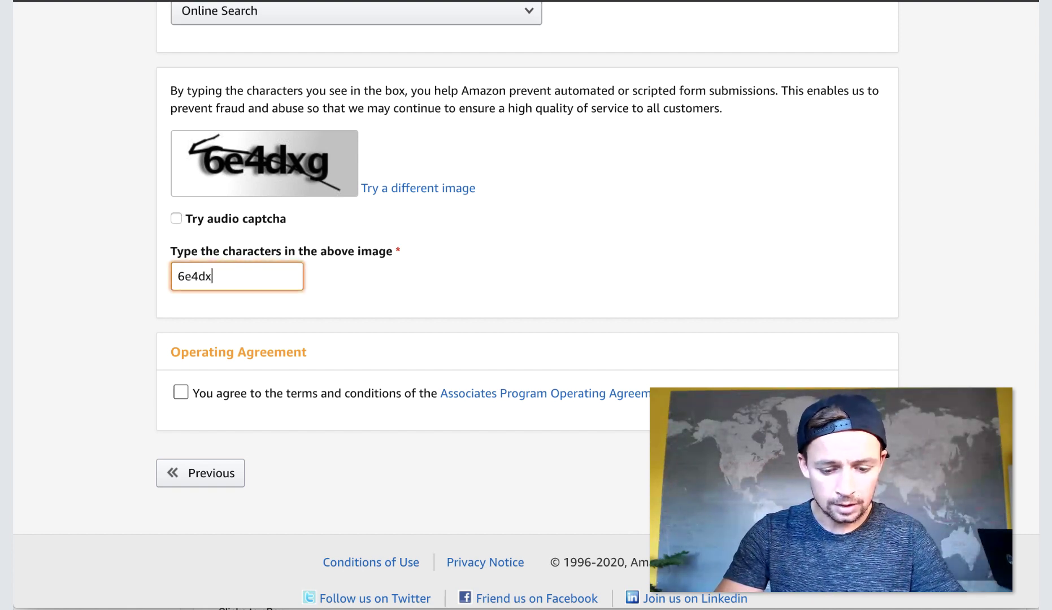
{"action": "left_click", "coordinate": [180, 392]}
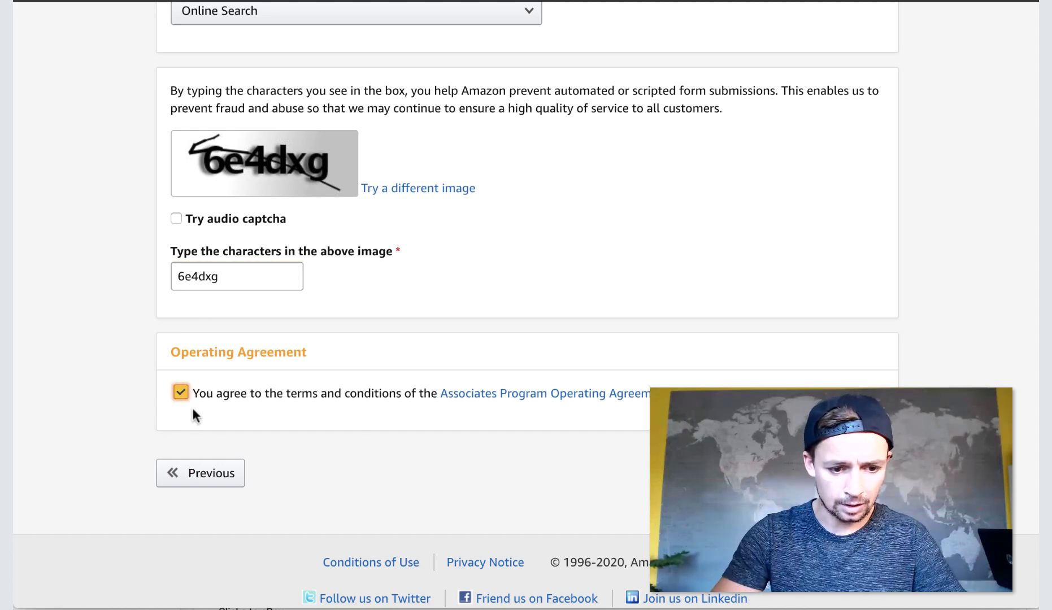
{"action": "left_click", "coordinate": [518, 399]}
Skim the Operating Agreement, then close its tab to return to the signup form.
{"action": "scroll", "coordinate": [496, 155], "scroll_direction": "down", "scroll_amount": 15}
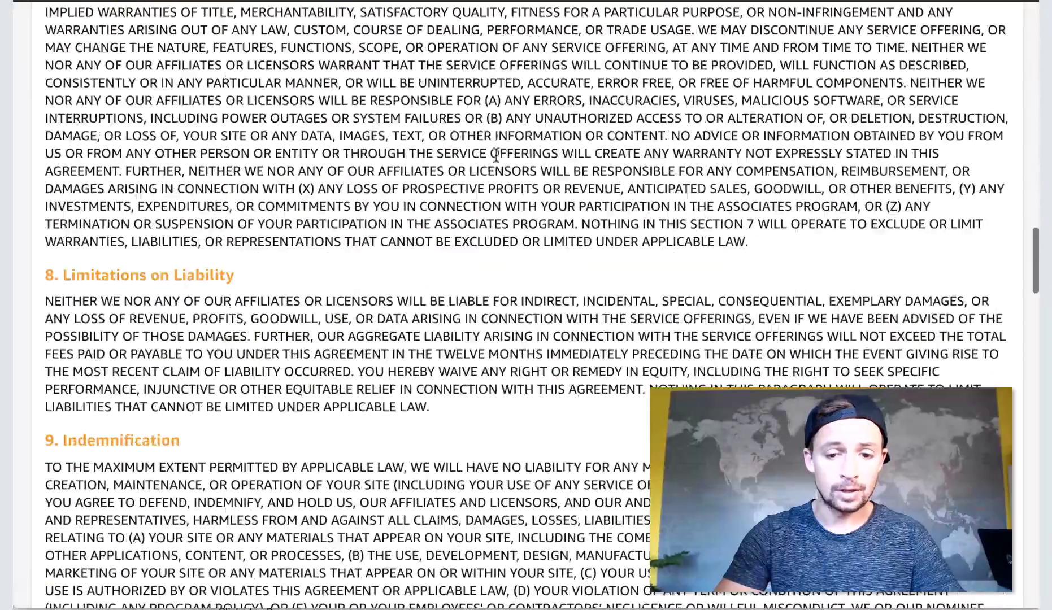
{"action": "scroll", "coordinate": [496, 154], "scroll_direction": "down", "scroll_amount": 10}
{"action": "scroll", "coordinate": [495, 153], "scroll_direction": "up", "scroll_amount": 20}
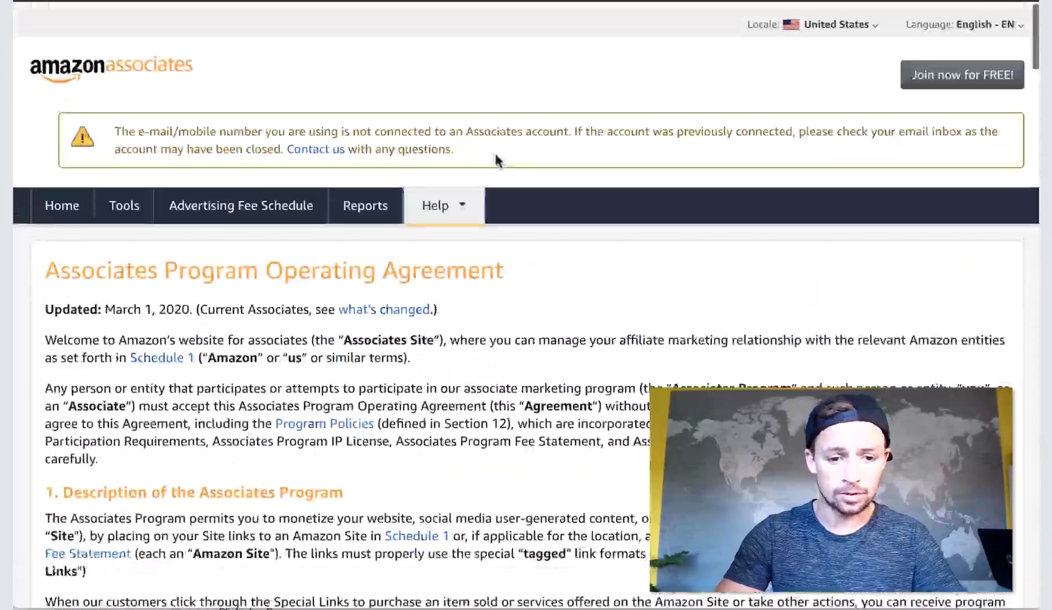
{"action": "scroll", "coordinate": [495, 153], "scroll_direction": "down", "scroll_amount": 13}
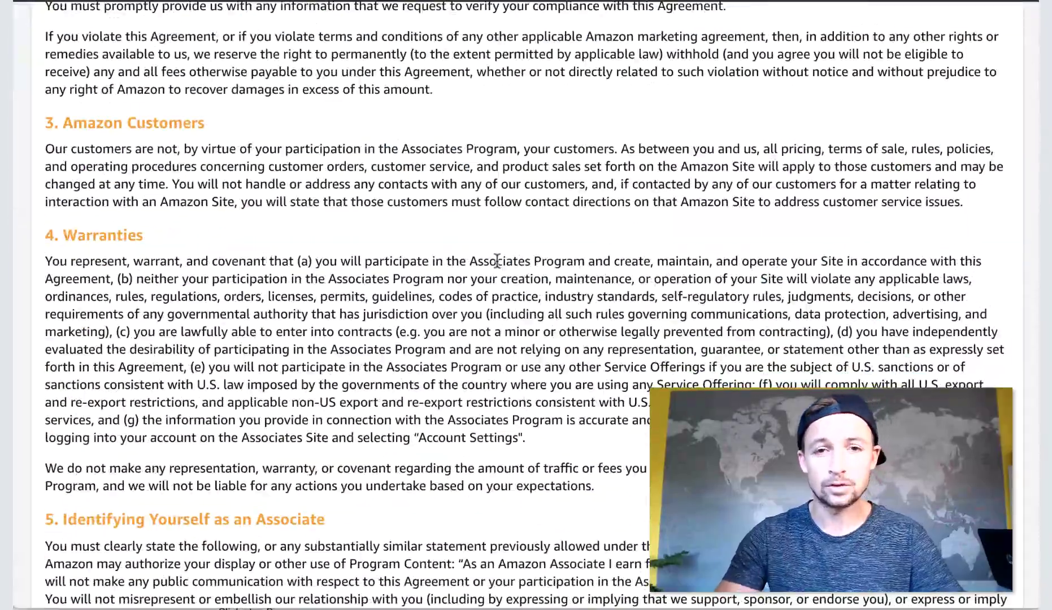
{"action": "key", "text": "ctrl+w"}
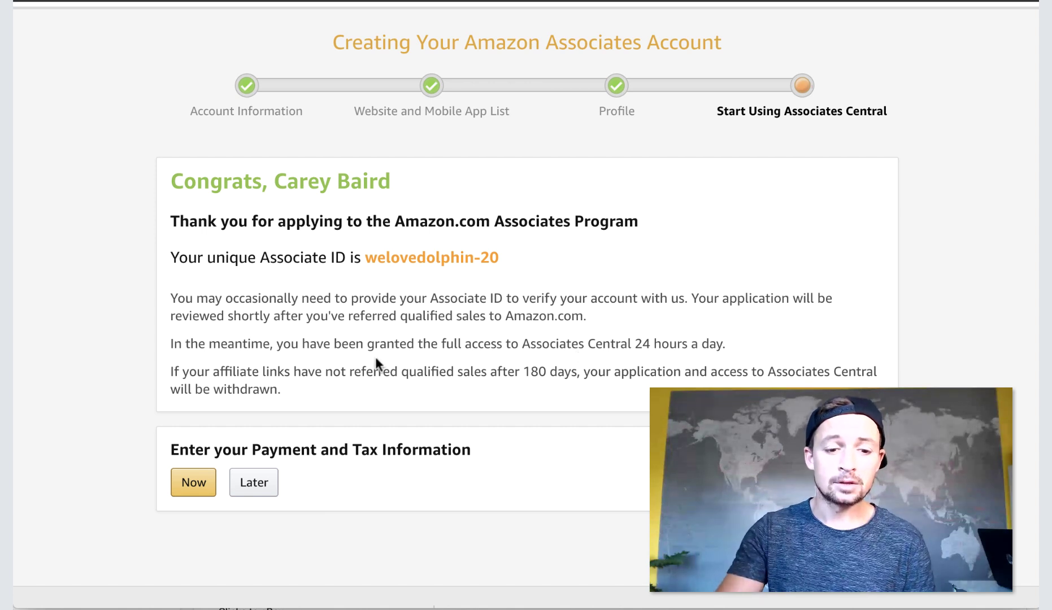
Scroll down the We Love Dolphins site's La Plata Dolphin post.
{"action": "scroll", "coordinate": [376, 362], "scroll_direction": "down", "scroll_amount": 2}
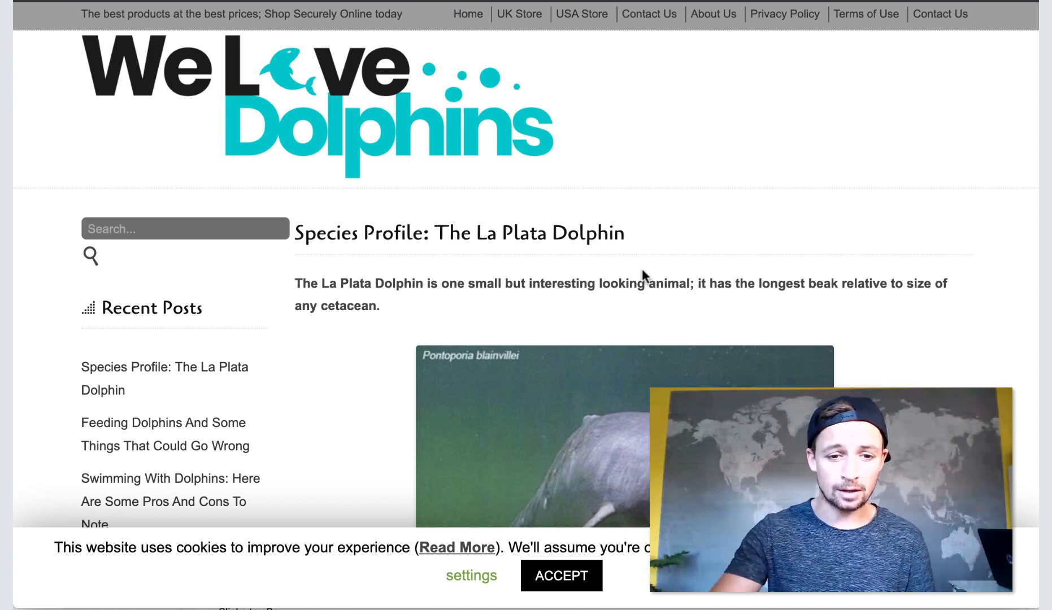
Scroll through the La Plata Dolphin post before returning to the Amazon Associates tab.
{"action": "scroll", "coordinate": [536, 244], "scroll_direction": "down", "scroll_amount": 5}
{"action": "scroll", "coordinate": [777, 284], "scroll_direction": "up", "scroll_amount": 5}
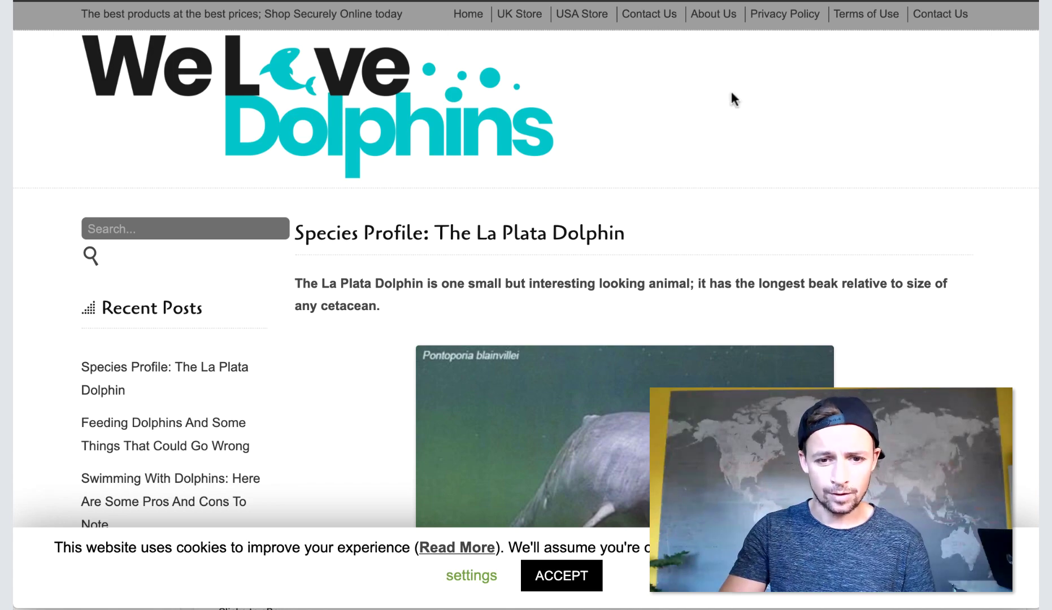
{"action": "scroll", "coordinate": [771, 169], "scroll_direction": "down", "scroll_amount": 20}
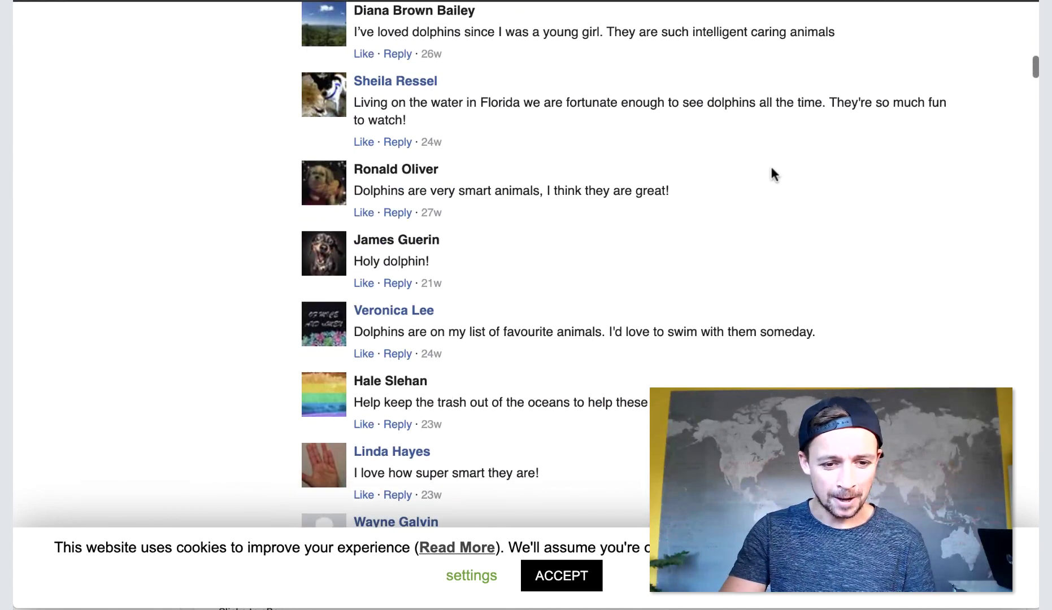
{"action": "scroll", "coordinate": [770, 166], "scroll_direction": "up", "scroll_amount": 20}
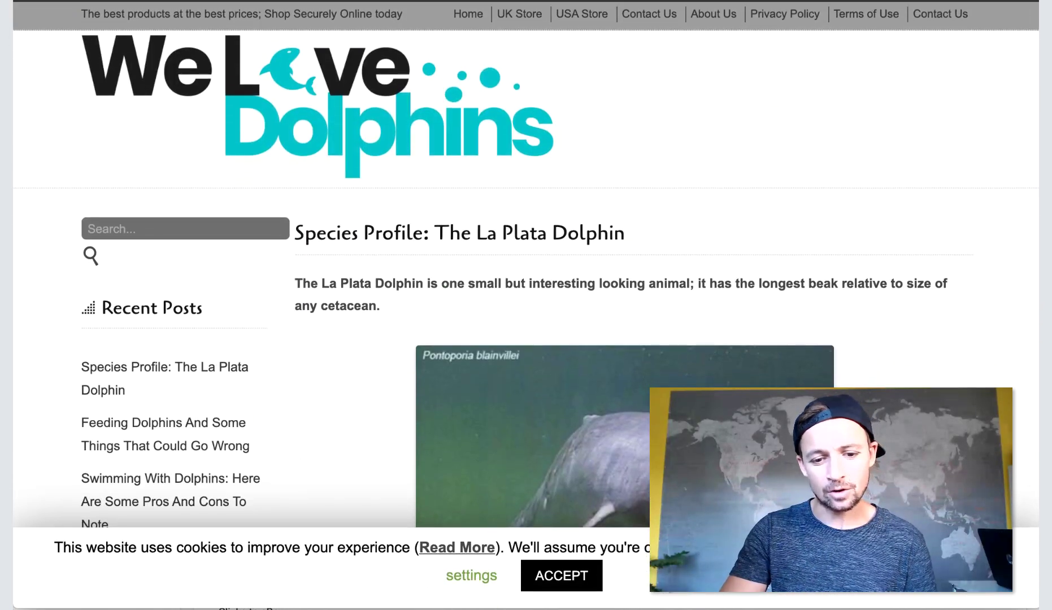
{"action": "scroll", "coordinate": [672, 383], "scroll_direction": "down", "scroll_amount": 10}
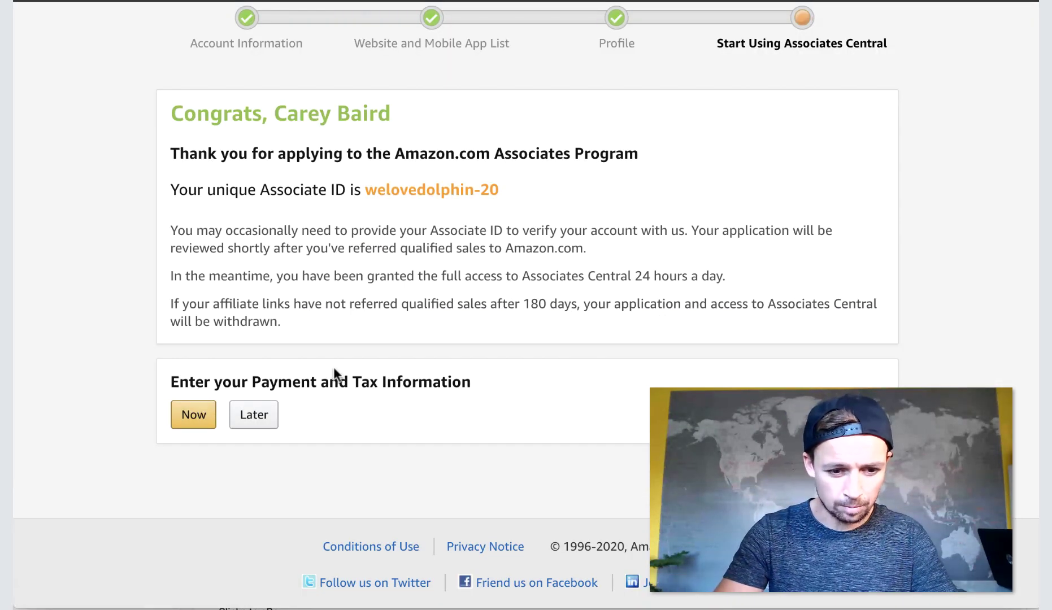
Choose Later for payment and tax details, dismiss the welcome tour, and browse the dashboard notices.
{"action": "left_click", "coordinate": [255, 419]}
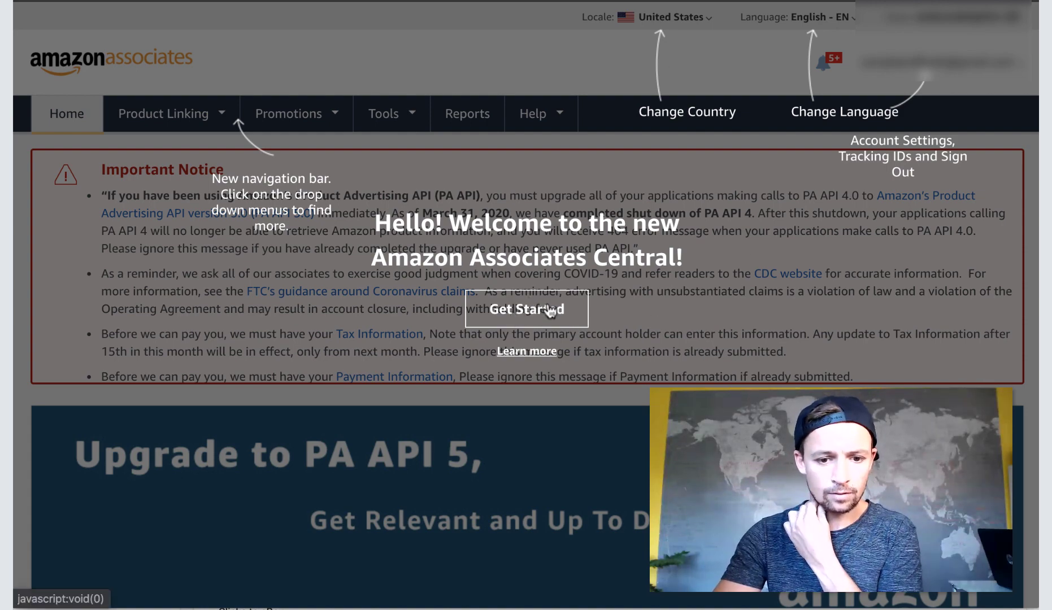
{"action": "left_click", "coordinate": [548, 311]}
{"action": "scroll", "coordinate": [547, 310], "scroll_direction": "down", "scroll_amount": 2}
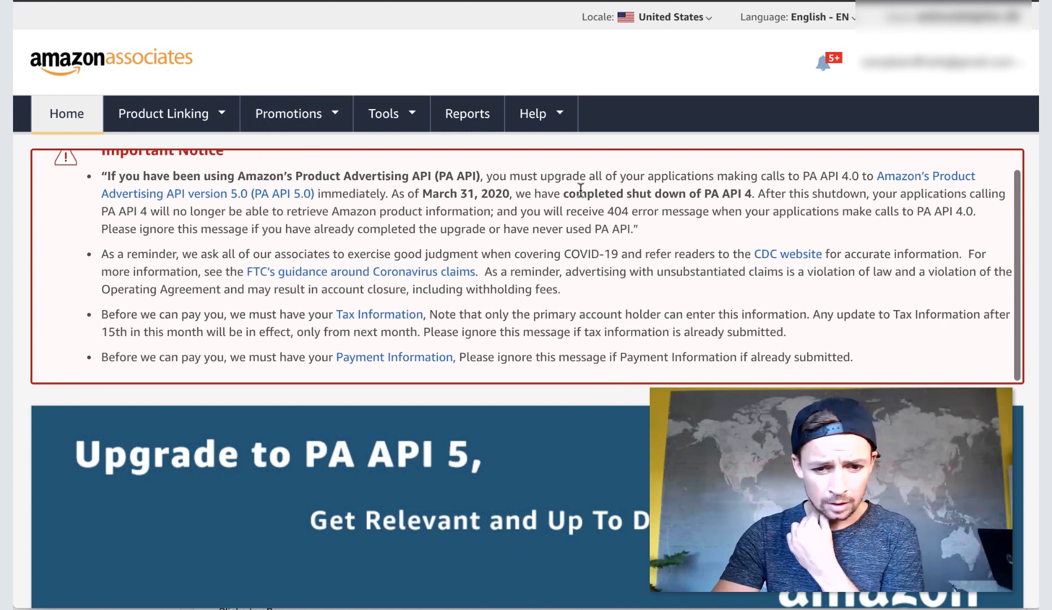
{"action": "scroll", "coordinate": [542, 332], "scroll_direction": "down", "scroll_amount": 2}
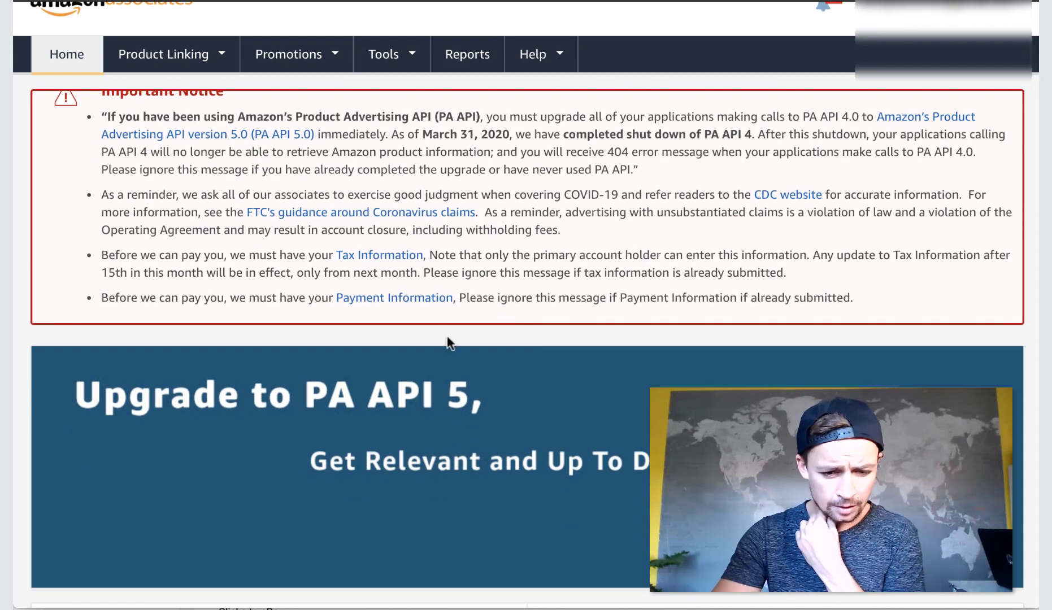
{"action": "scroll", "coordinate": [462, 280], "scroll_direction": "up", "scroll_amount": 1}
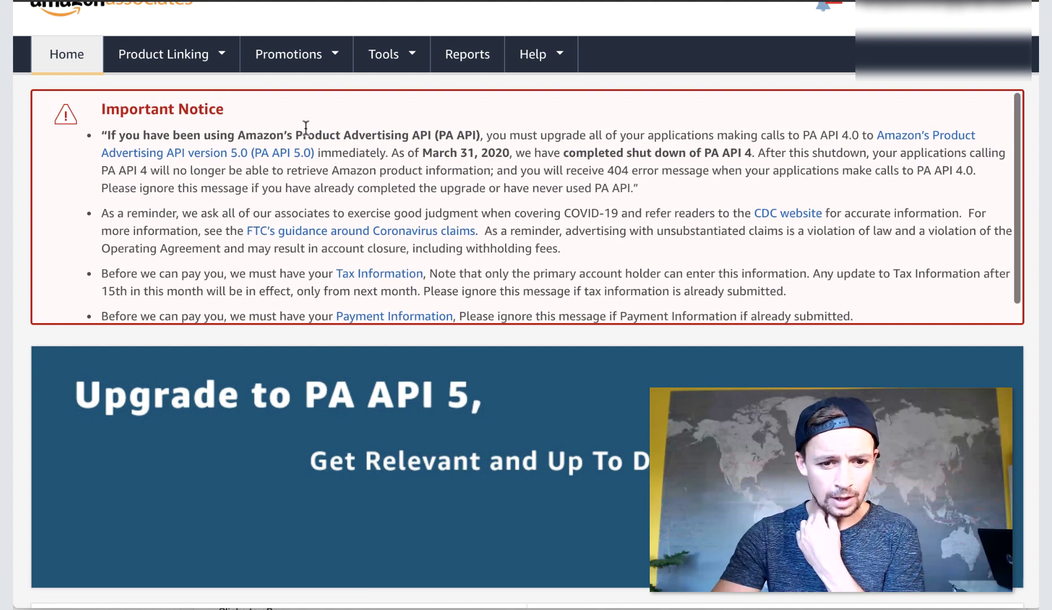
{"action": "scroll", "coordinate": [429, 235], "scroll_direction": "down", "scroll_amount": 1}
{"action": "scroll", "coordinate": [434, 357], "scroll_direction": "down", "scroll_amount": 8}
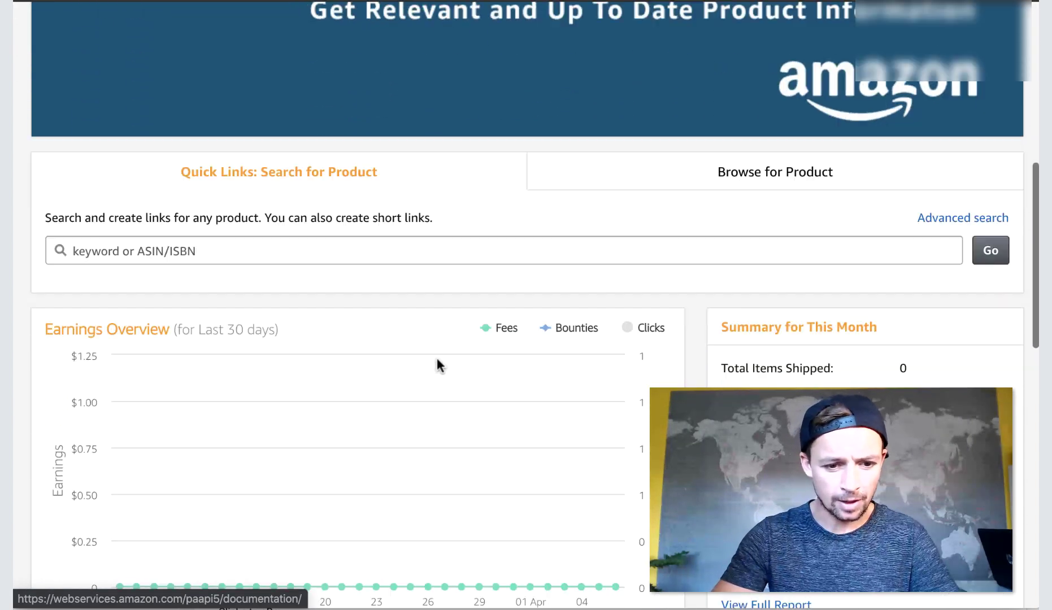
{"action": "scroll", "coordinate": [437, 359], "scroll_direction": "down", "scroll_amount": 11}
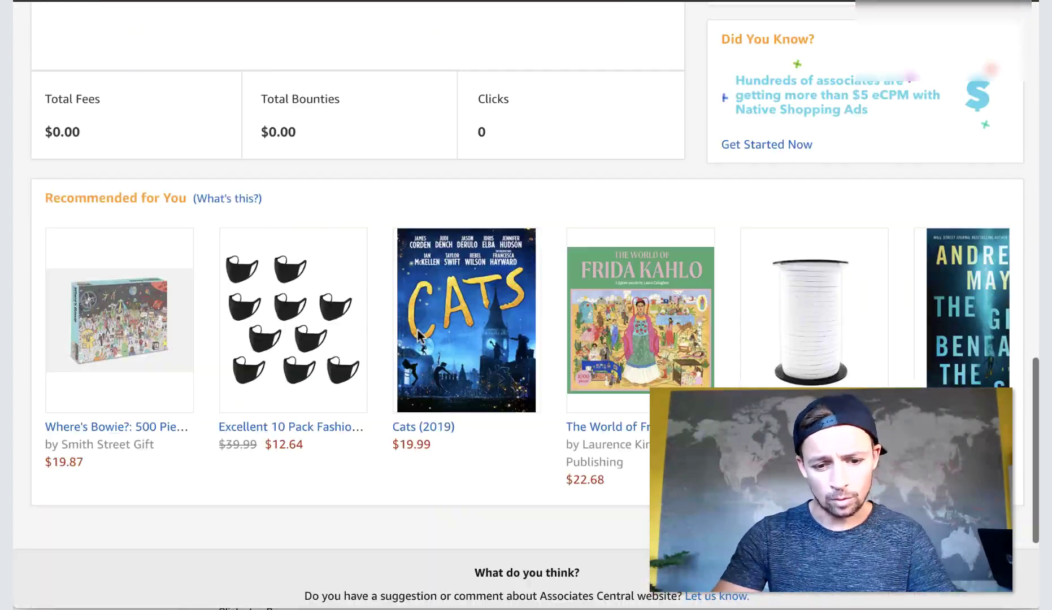
{"action": "scroll", "coordinate": [416, 333], "scroll_direction": "down", "scroll_amount": 3}
{"action": "scroll", "coordinate": [416, 333], "scroll_direction": "up", "scroll_amount": 20}
{"action": "mouse_move", "coordinate": [815, 74]}
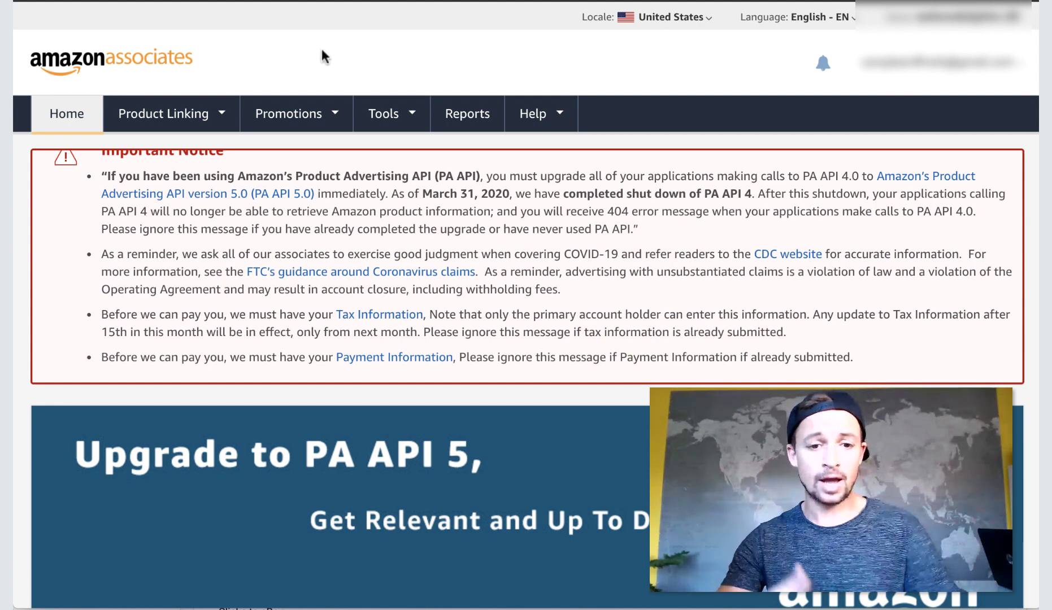
Open the Product Advertising API information page from the tools list.
{"action": "left_click", "coordinate": [412, 116]}
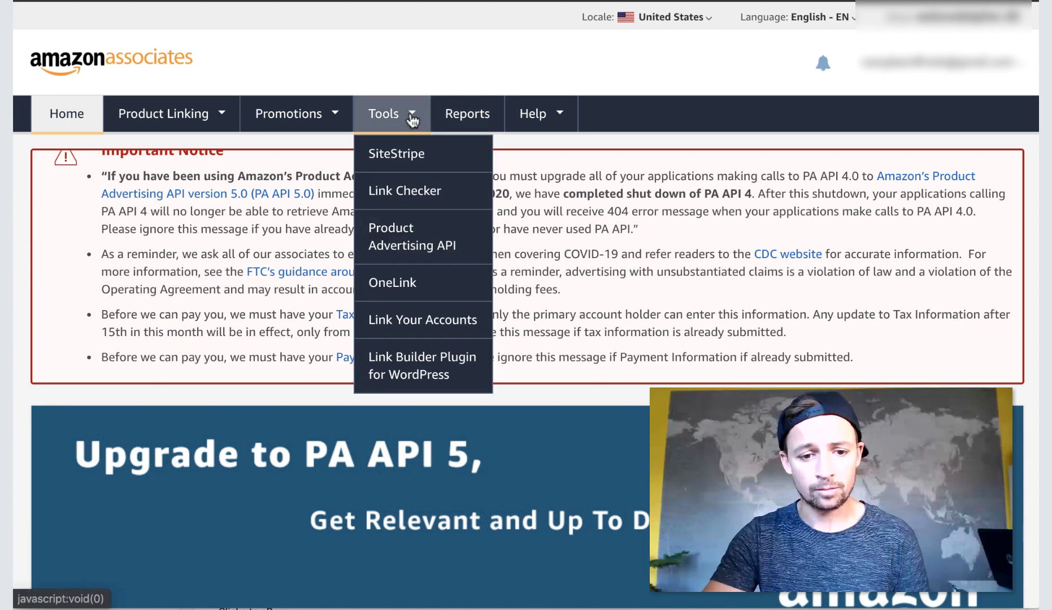
{"action": "left_click", "coordinate": [404, 250]}
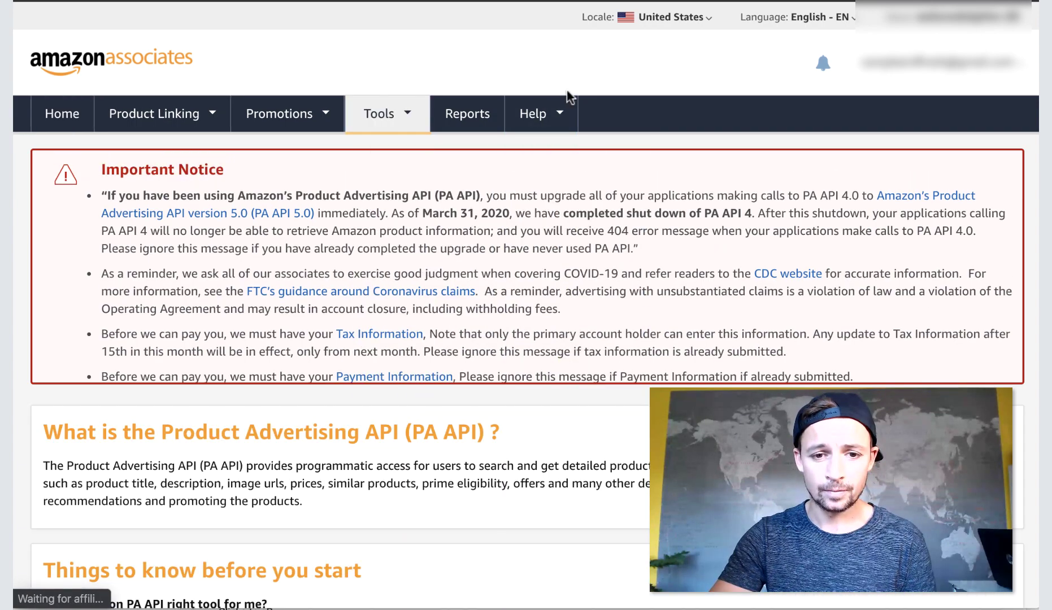
{"action": "scroll", "coordinate": [546, 266], "scroll_direction": "down", "scroll_amount": 5}
{"action": "scroll", "coordinate": [443, 276], "scroll_direction": "down", "scroll_amount": 7}
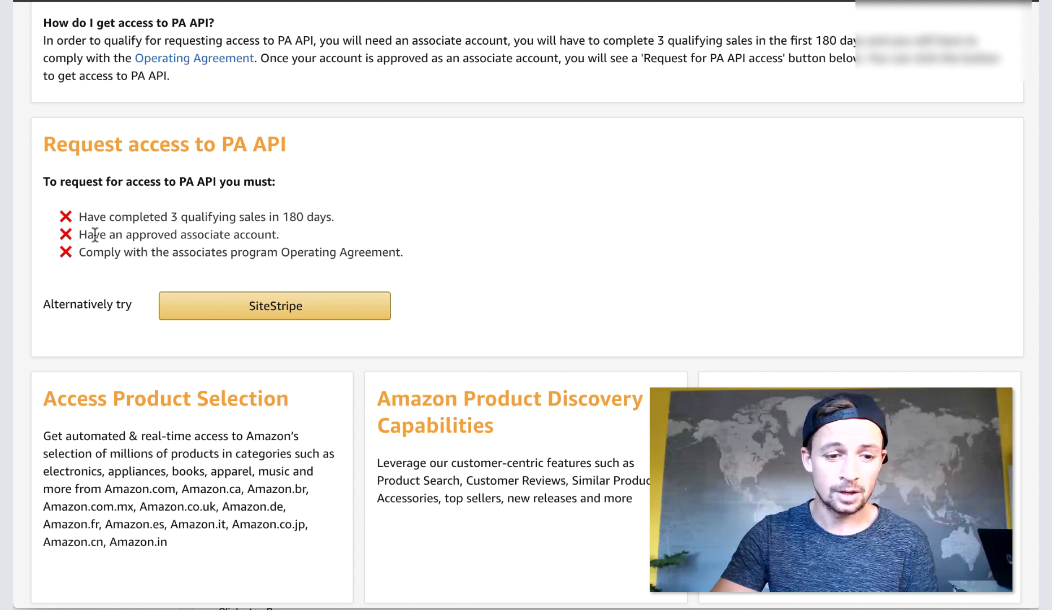
Highlight and clear the approved-account and Operating Agreement requirements, then return to the page top.
{"action": "left_click_drag", "start_coordinate": [79, 233], "coordinate": [298, 229]}
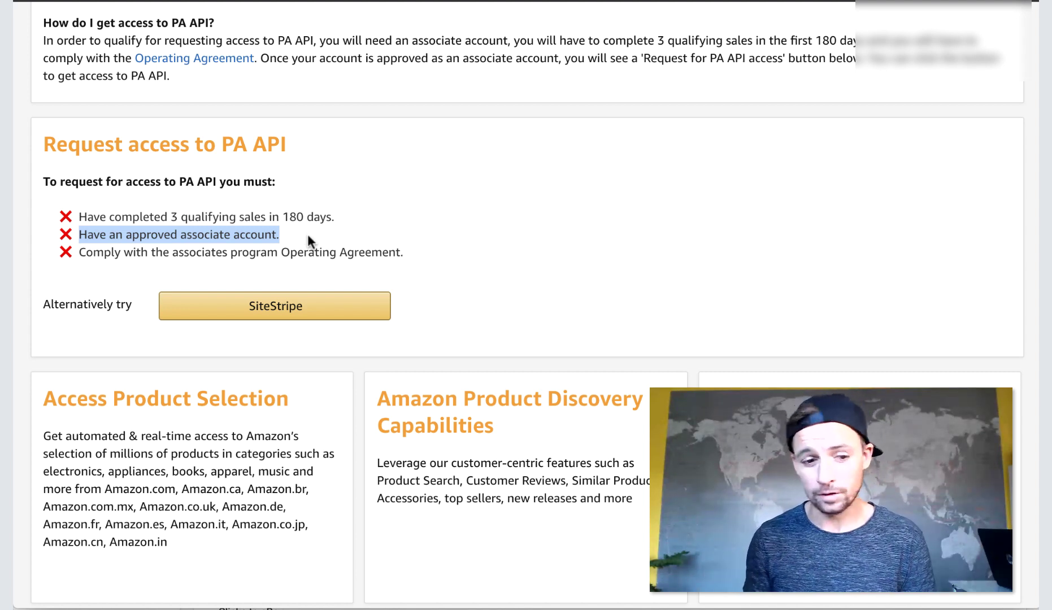
{"action": "left_click", "coordinate": [79, 252]}
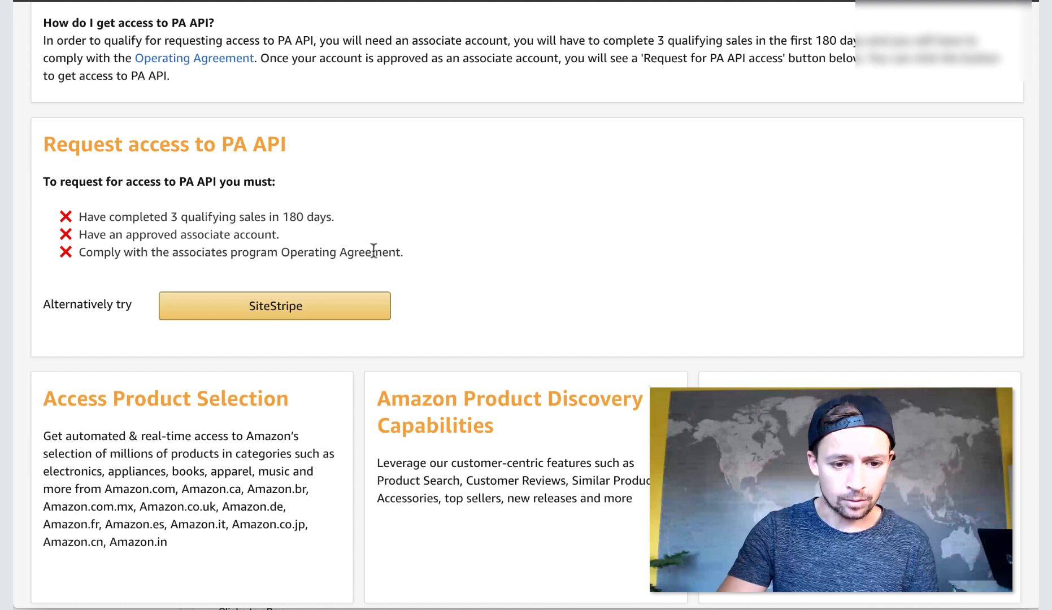
{"action": "left_click_drag", "start_coordinate": [474, 257], "coordinate": [77, 247]}
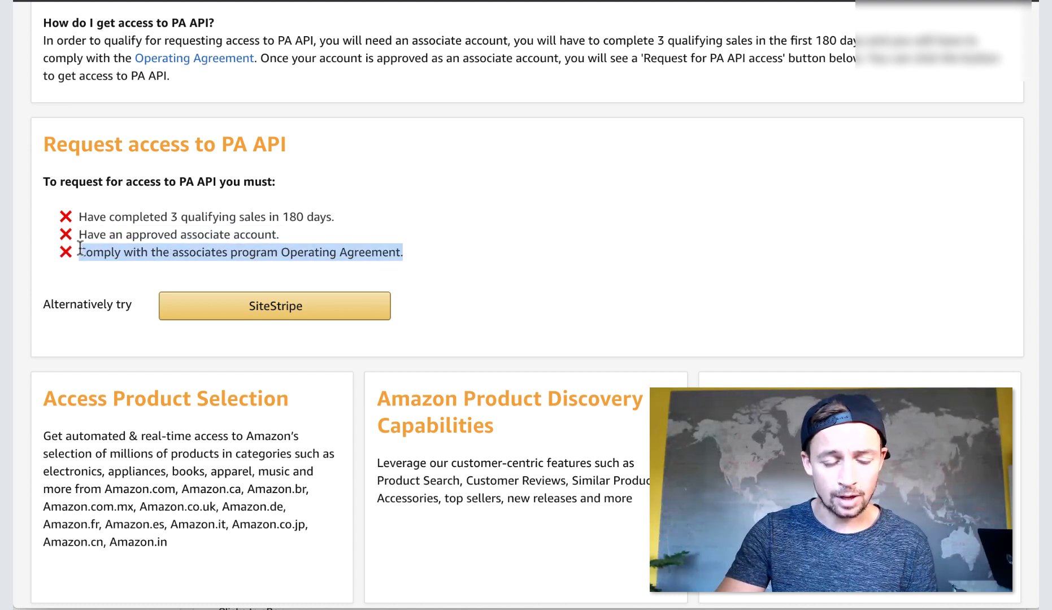
{"action": "left_click", "coordinate": [175, 239]}
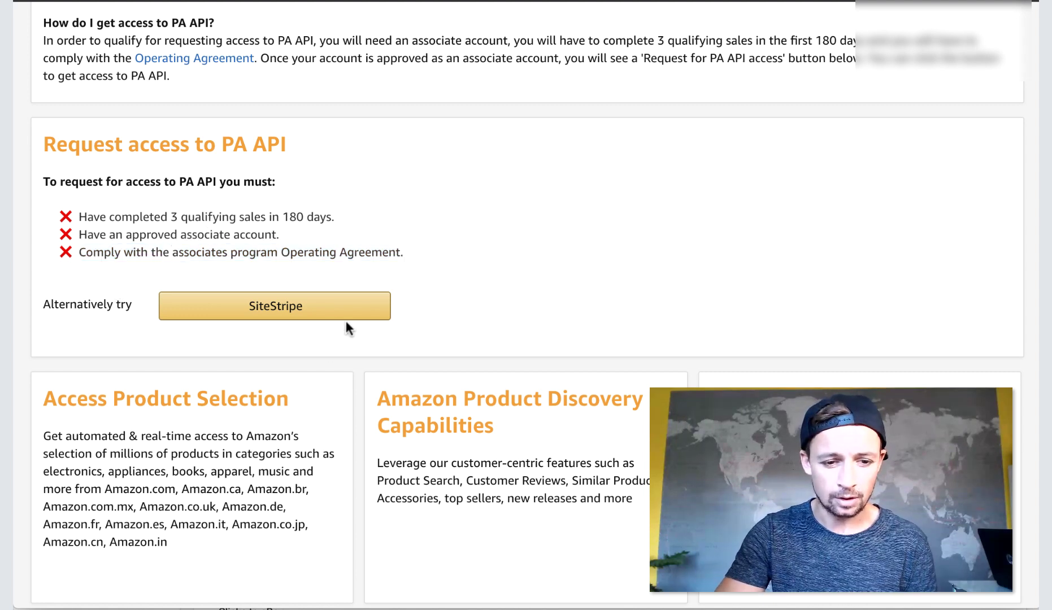
{"action": "scroll", "coordinate": [594, 168], "scroll_direction": "up", "scroll_amount": 3}
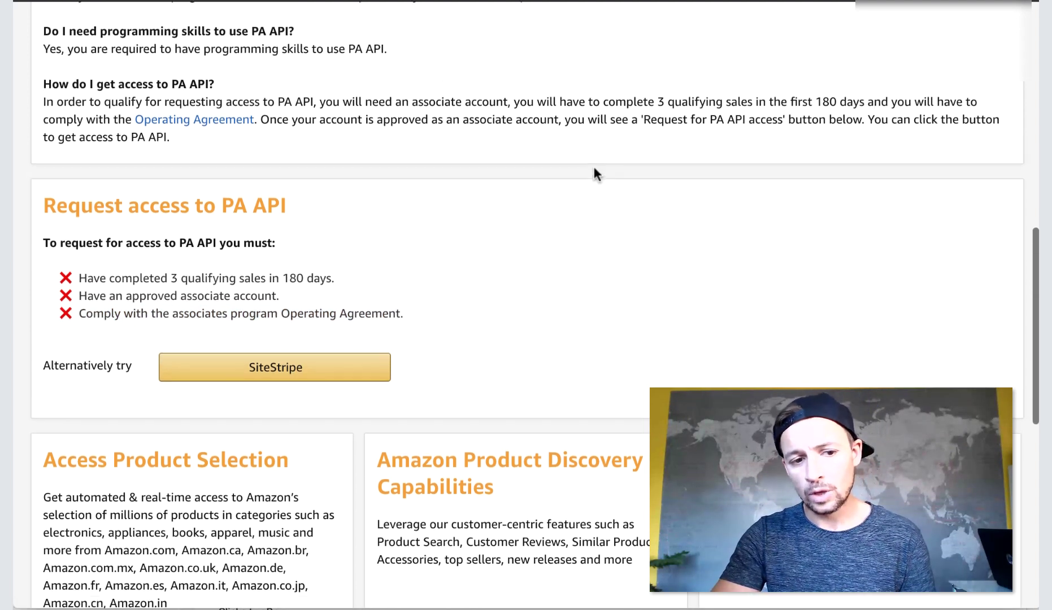
{"action": "scroll", "coordinate": [592, 164], "scroll_direction": "up", "scroll_amount": 2}
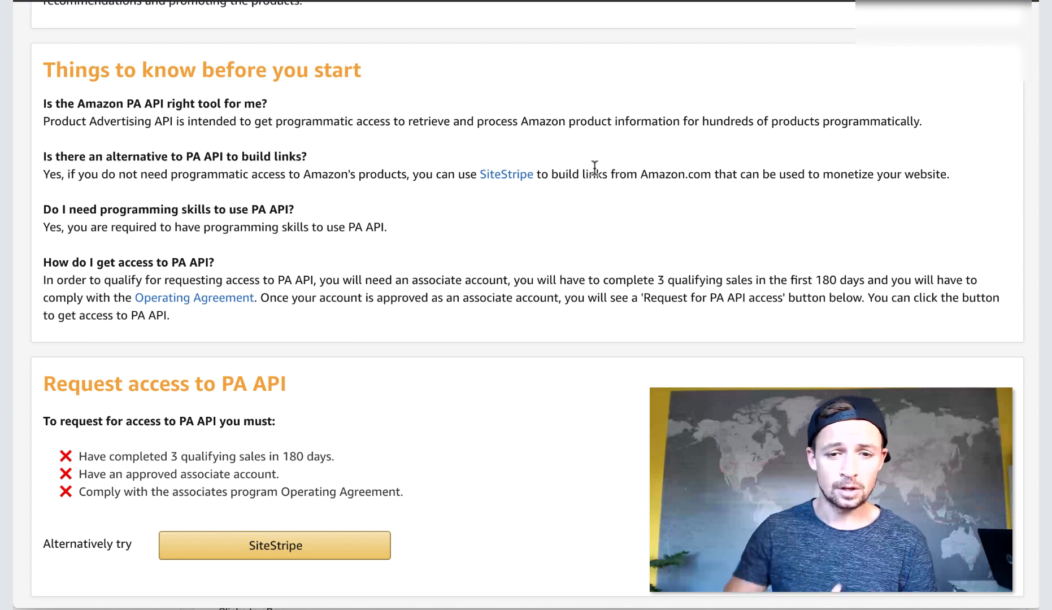
{"action": "scroll", "coordinate": [594, 168], "scroll_direction": "up", "scroll_amount": 10}
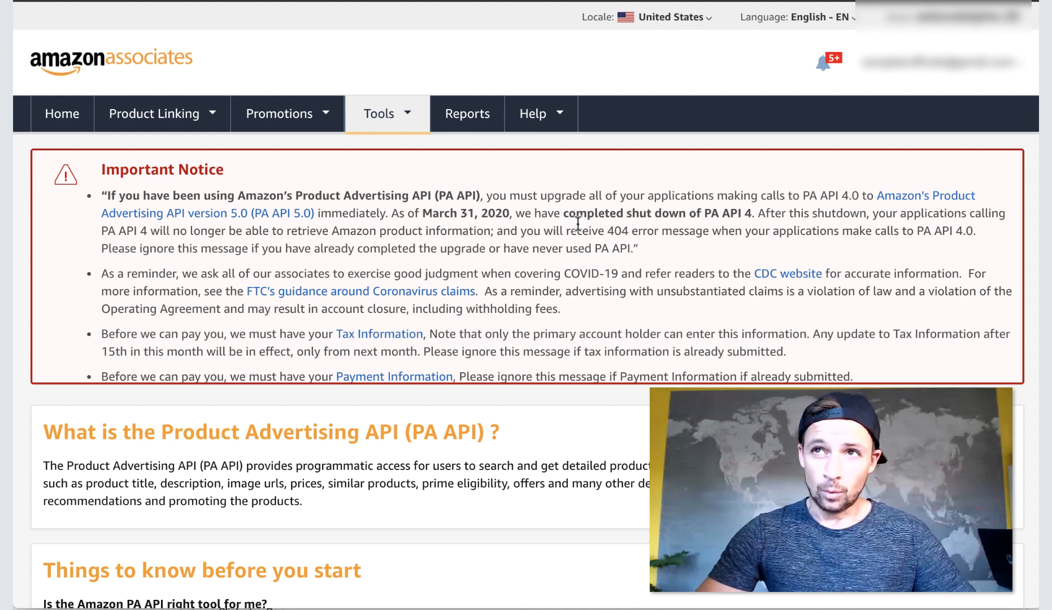
{"action": "mouse_move", "coordinate": [127, 136]}
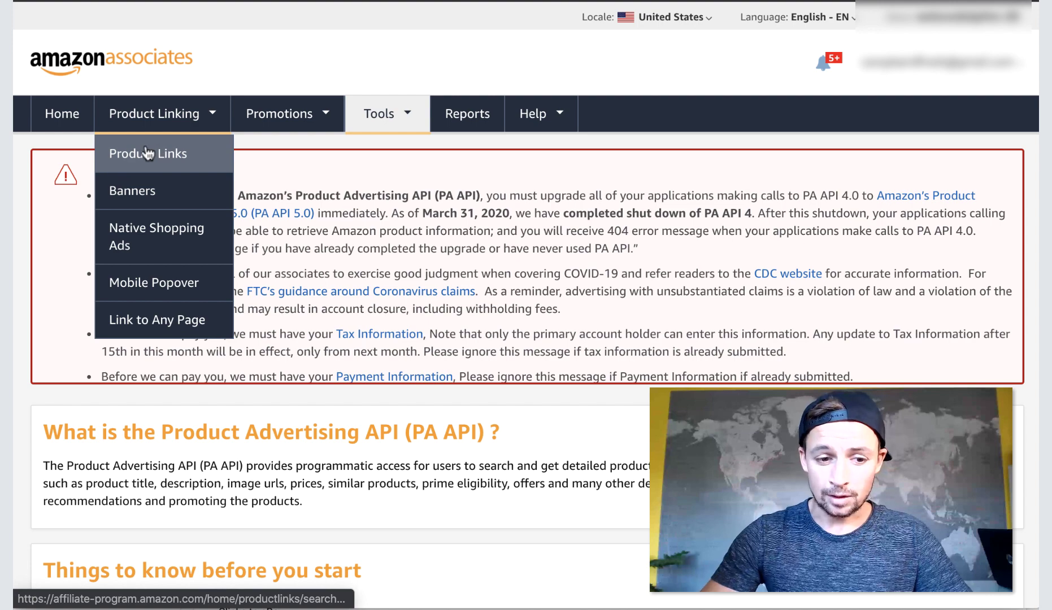
Open Product Linking > Product Links and come back to it from the dolphin article tab.
{"action": "left_click", "coordinate": [119, 150]}
{"action": "mouse_move", "coordinate": [254, 103]}
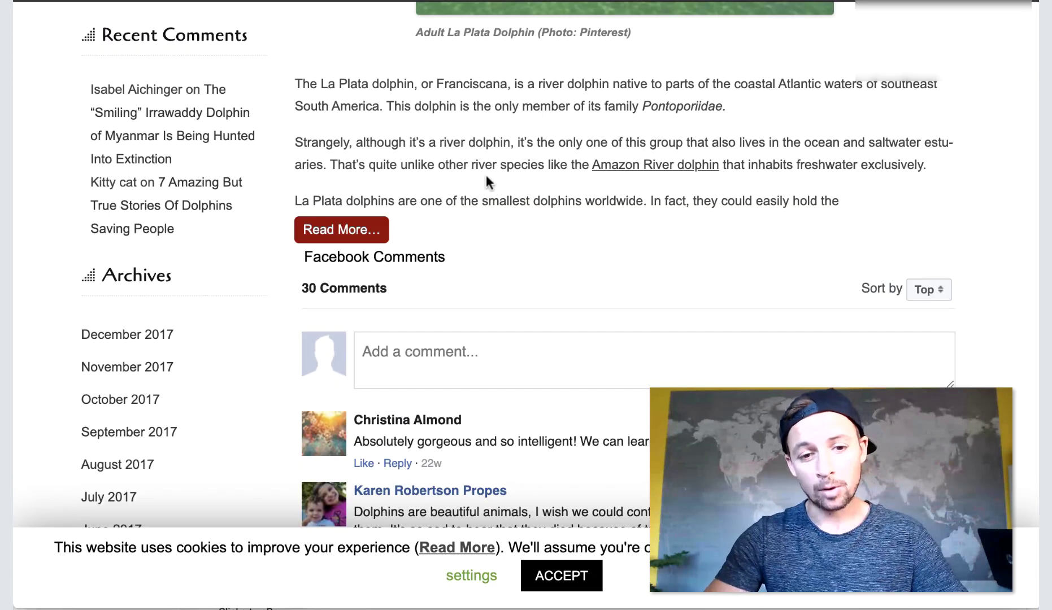
{"action": "scroll", "coordinate": [485, 174], "scroll_direction": "up", "scroll_amount": 10}
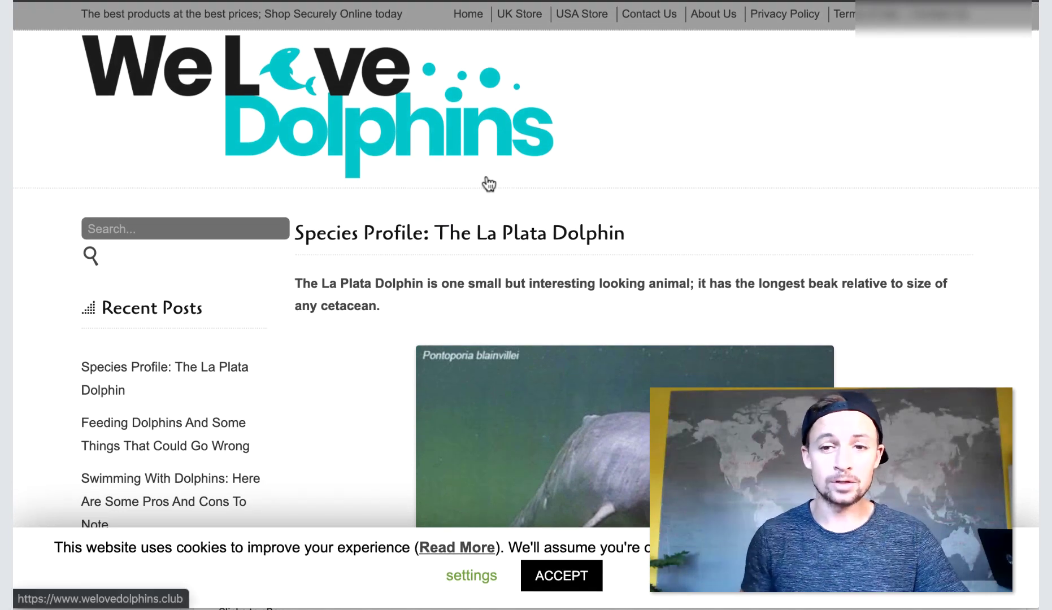
{"action": "key", "text": "ctrl+Tab"}
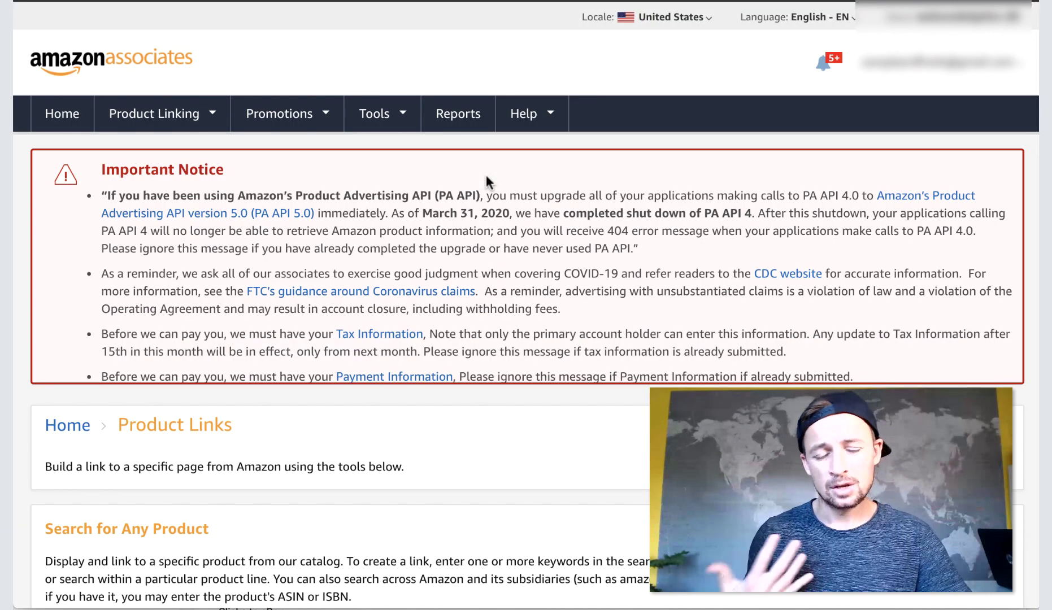
{"action": "scroll", "coordinate": [504, 476], "scroll_direction": "down", "scroll_amount": 1}
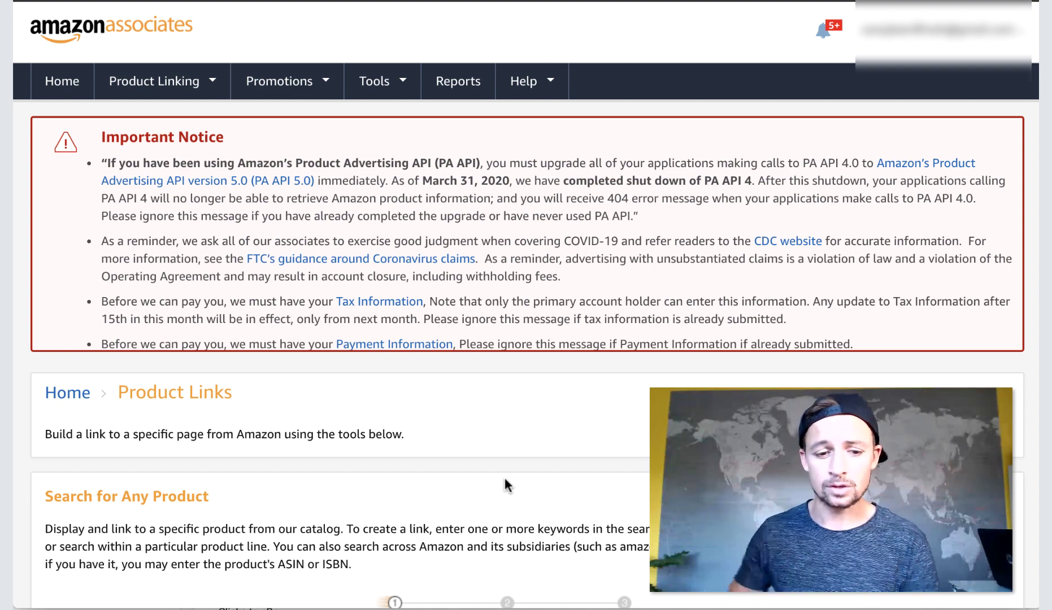
{"action": "scroll", "coordinate": [504, 476], "scroll_direction": "down", "scroll_amount": 6}
{"action": "scroll", "coordinate": [518, 359], "scroll_direction": "up", "scroll_amount": 1}
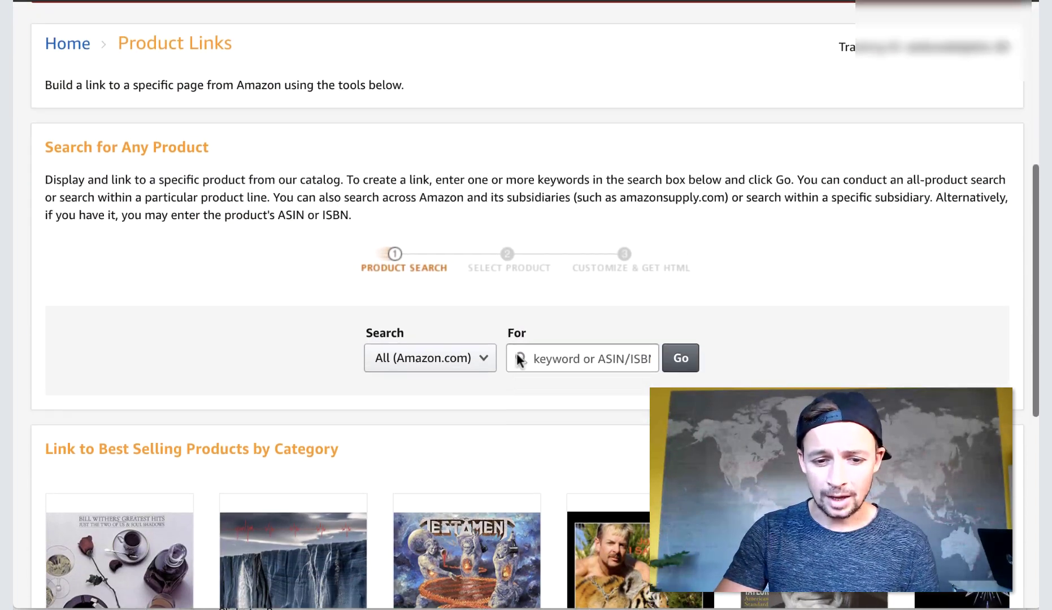
{"action": "scroll", "coordinate": [519, 359], "scroll_direction": "up", "scroll_amount": 7}
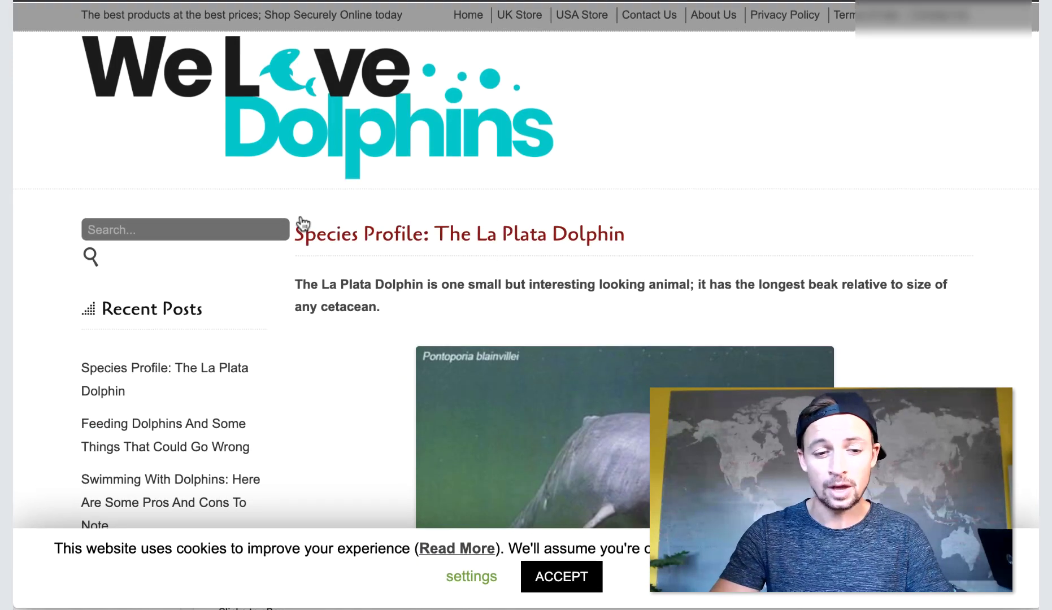
{"action": "scroll", "coordinate": [305, 253], "scroll_direction": "down", "scroll_amount": 4}
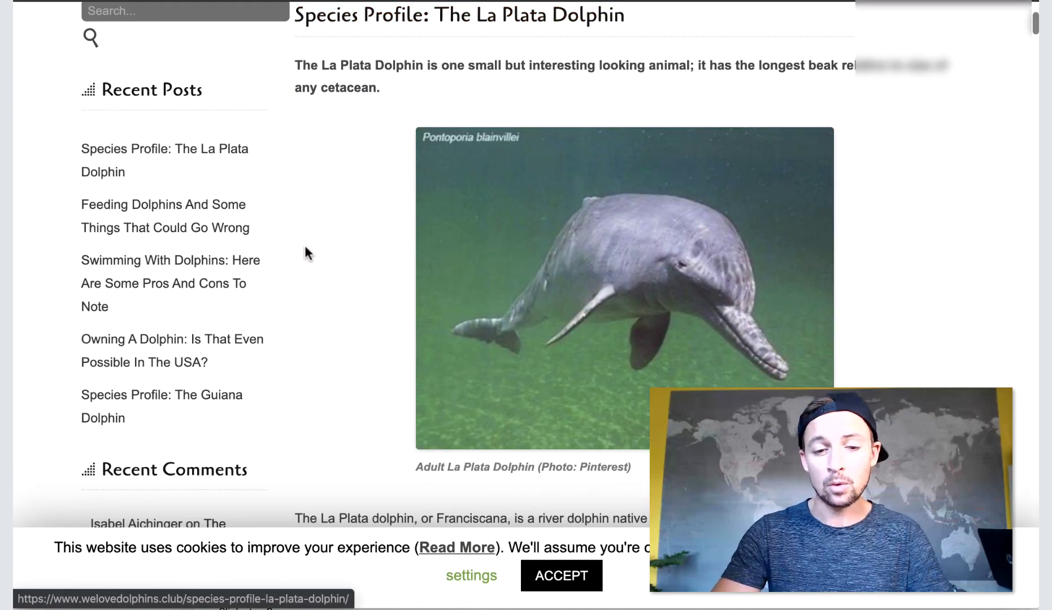
{"action": "scroll", "coordinate": [607, 372], "scroll_direction": "down", "scroll_amount": 15}
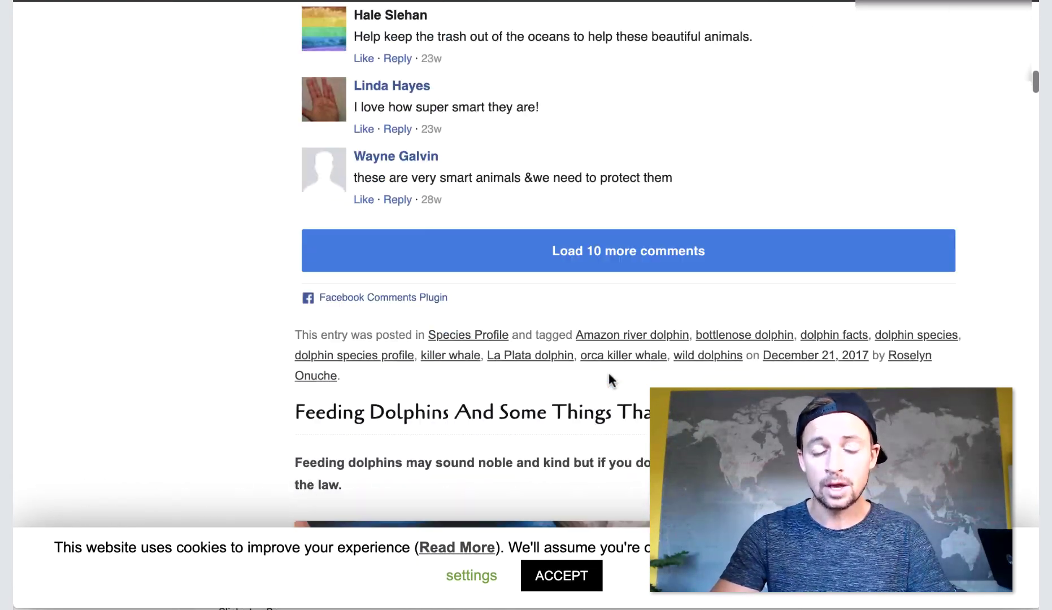
{"action": "scroll", "coordinate": [608, 373], "scroll_direction": "down", "scroll_amount": 5}
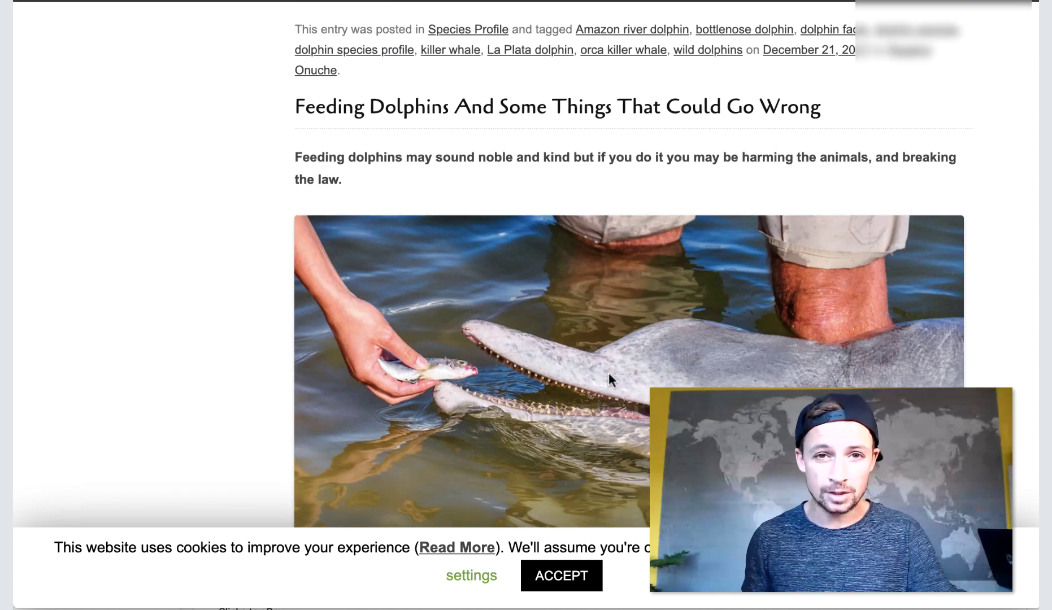
{"action": "scroll", "coordinate": [608, 372], "scroll_direction": "up", "scroll_amount": 15}
{"action": "scroll", "coordinate": [607, 372], "scroll_direction": "down", "scroll_amount": 1}
{"action": "scroll", "coordinate": [608, 372], "scroll_direction": "up", "scroll_amount": 9}
{"action": "scroll", "coordinate": [607, 373], "scroll_direction": "down", "scroll_amount": 20}
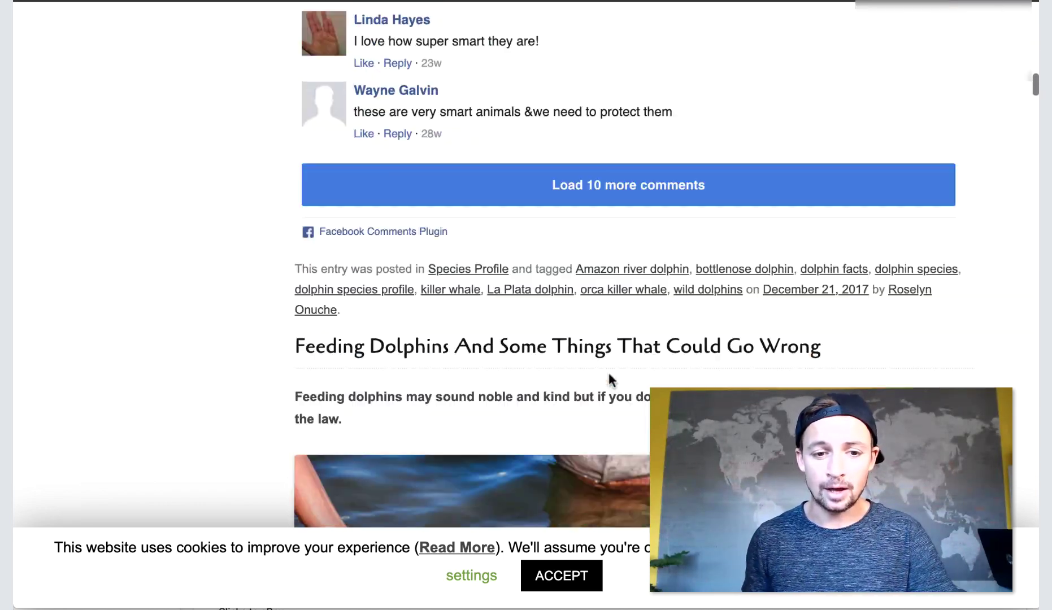
{"action": "scroll", "coordinate": [607, 370], "scroll_direction": "up", "scroll_amount": 20}
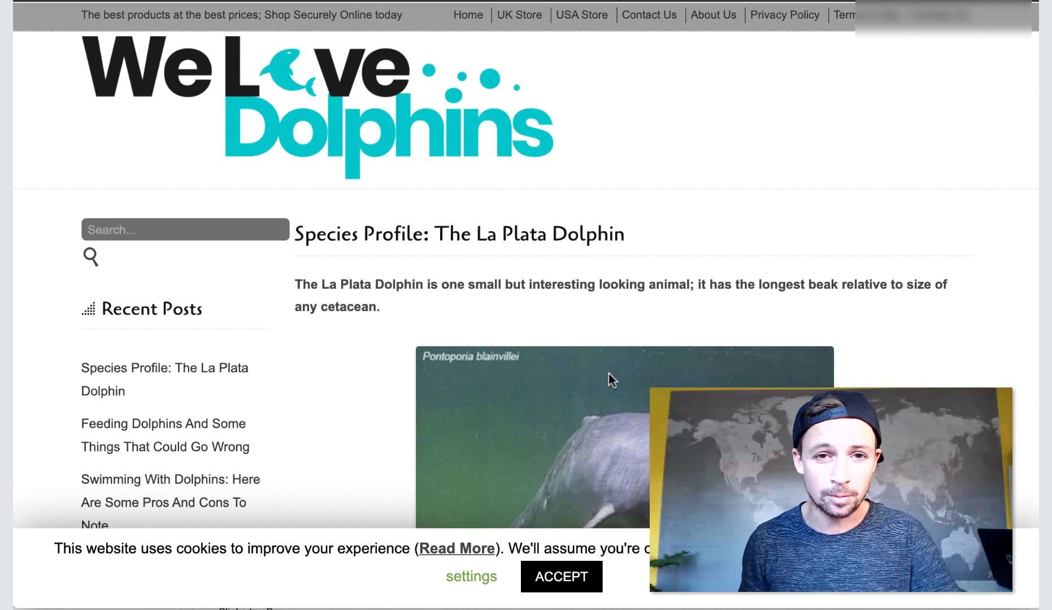
{"action": "scroll", "coordinate": [608, 373], "scroll_direction": "down", "scroll_amount": 4}
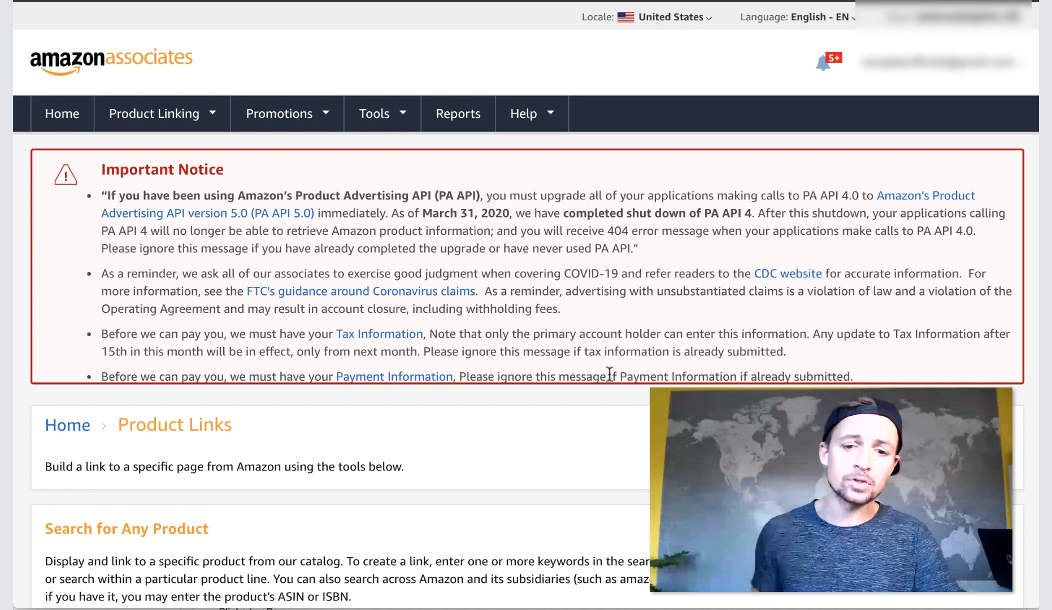
{"action": "scroll", "coordinate": [609, 374], "scroll_direction": "down", "scroll_amount": 2}
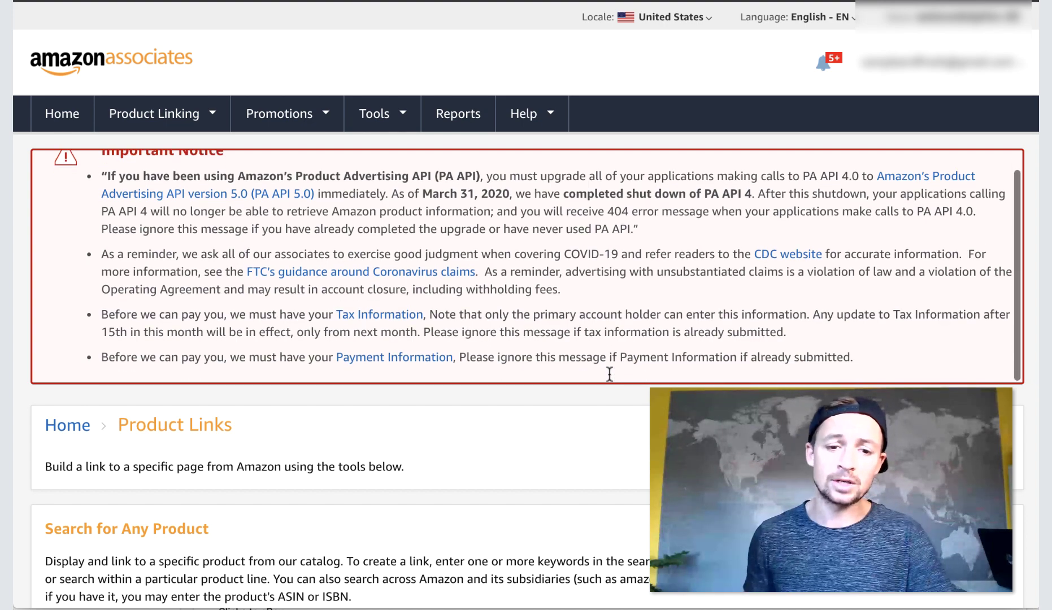
Scroll the Product Links page down to its search form and back up.
{"action": "scroll", "coordinate": [601, 482], "scroll_direction": "down", "scroll_amount": 8}
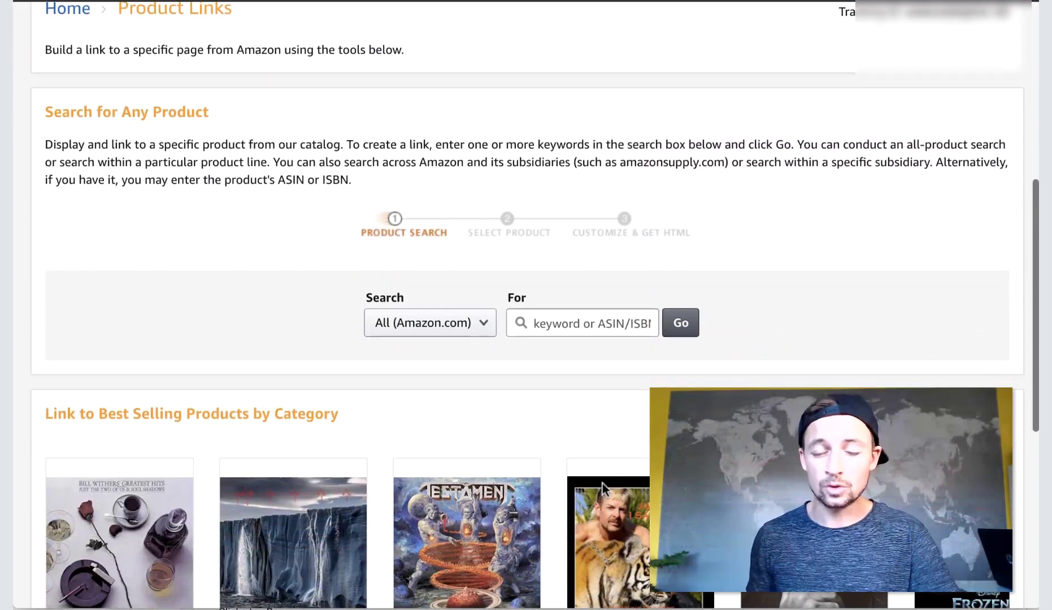
{"action": "scroll", "coordinate": [601, 481], "scroll_direction": "up", "scroll_amount": 2}
{"action": "scroll", "coordinate": [601, 481], "scroll_direction": "down", "scroll_amount": 1}
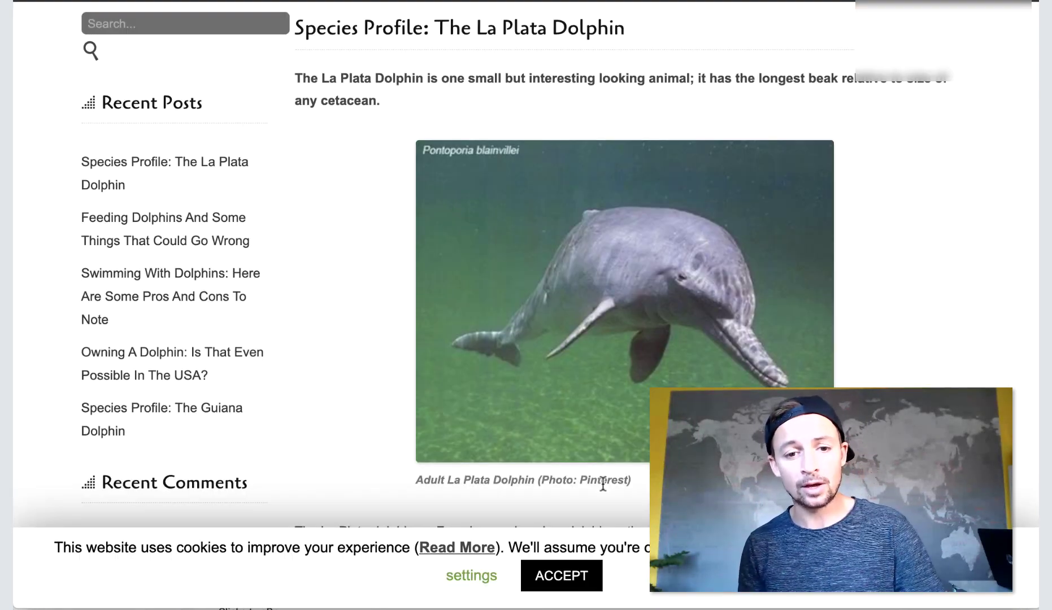
Scroll through the We Love Dolphins La Plata Dolphin species profile.
{"action": "scroll", "coordinate": [602, 484], "scroll_direction": "up", "scroll_amount": 4}
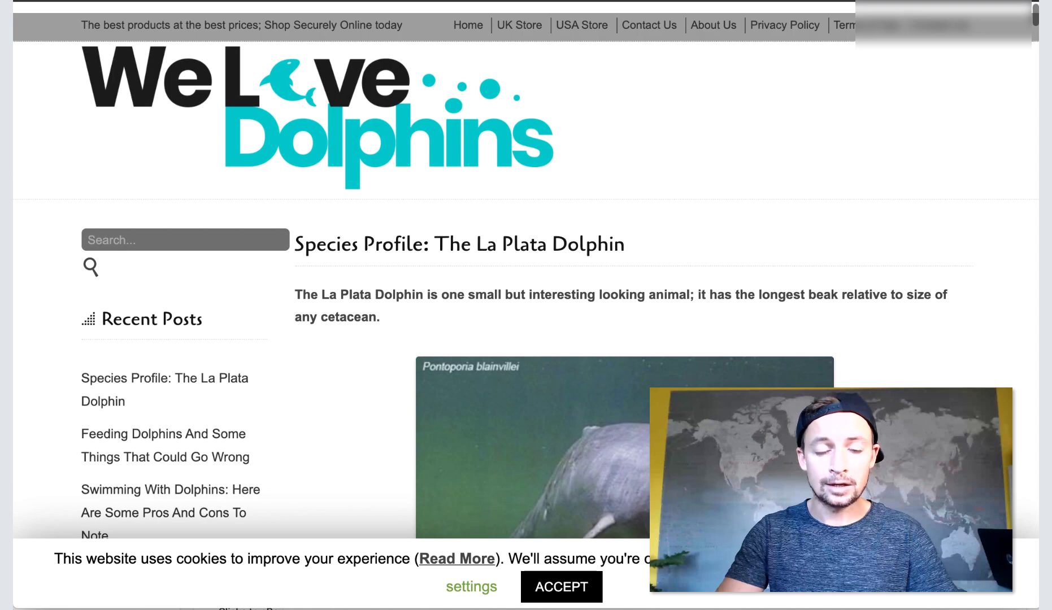
{"action": "scroll", "coordinate": [526, 301], "scroll_direction": "down", "scroll_amount": 3}
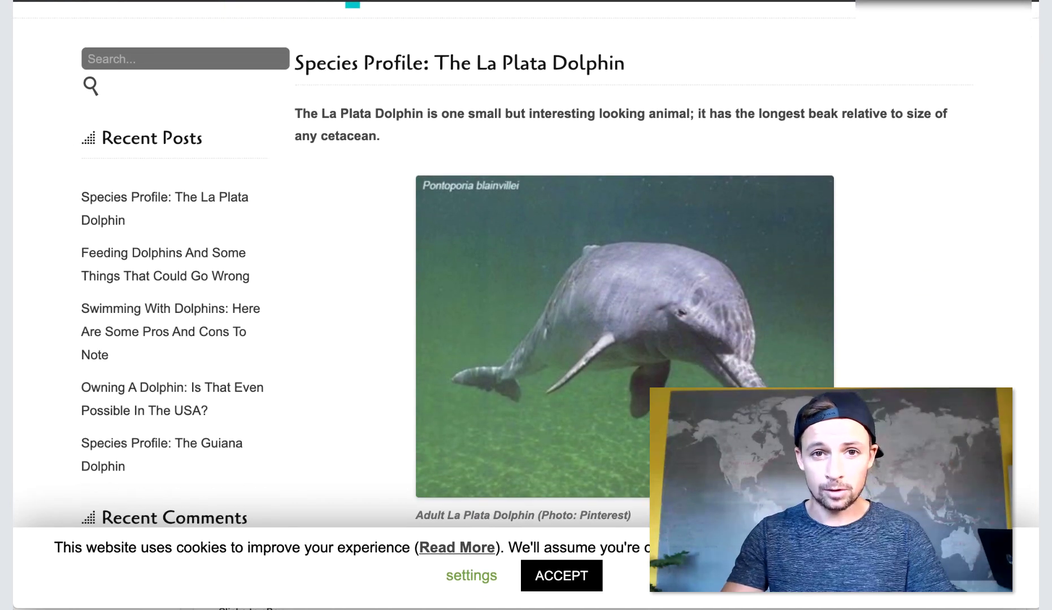
{"action": "scroll", "coordinate": [585, 121], "scroll_direction": "down", "scroll_amount": 3}
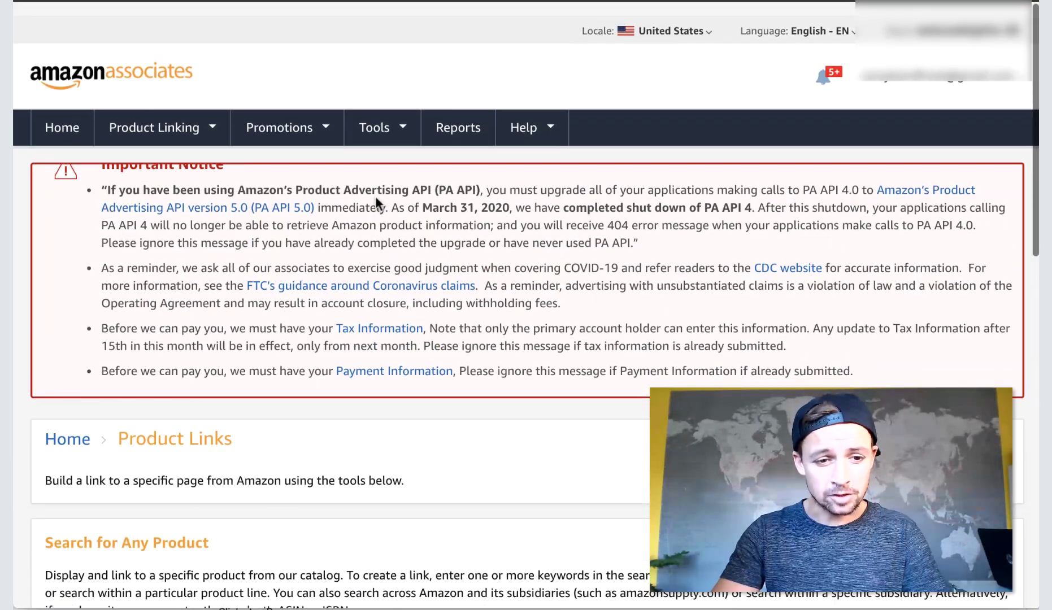
{"action": "scroll", "coordinate": [374, 196], "scroll_direction": "down", "scroll_amount": 2}
{"action": "scroll", "coordinate": [298, 352], "scroll_direction": "up", "scroll_amount": 2}
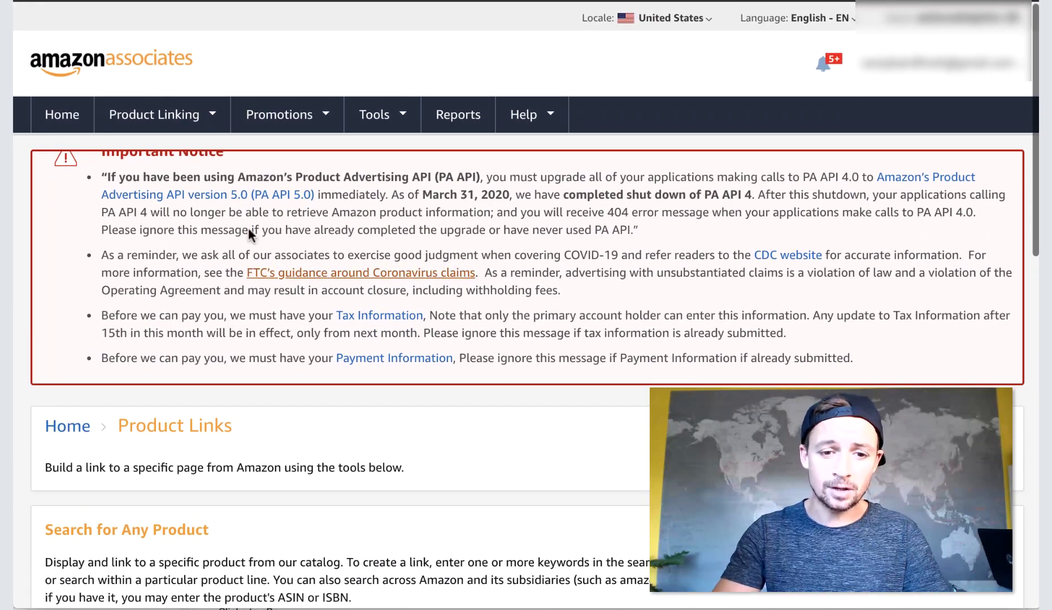
Reopen the Product Links page and scroll down to the product search form.
{"action": "left_click", "coordinate": [295, 103]}
{"action": "left_click", "coordinate": [198, 113]}
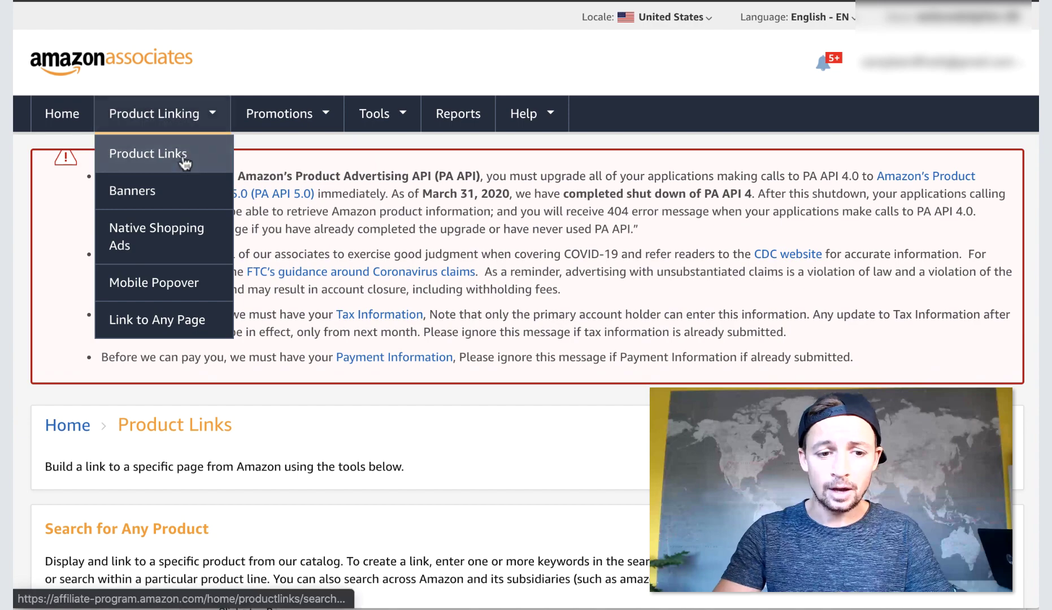
{"action": "scroll", "coordinate": [229, 334], "scroll_direction": "down", "scroll_amount": 5}
{"action": "scroll", "coordinate": [228, 334], "scroll_direction": "down", "scroll_amount": 4}
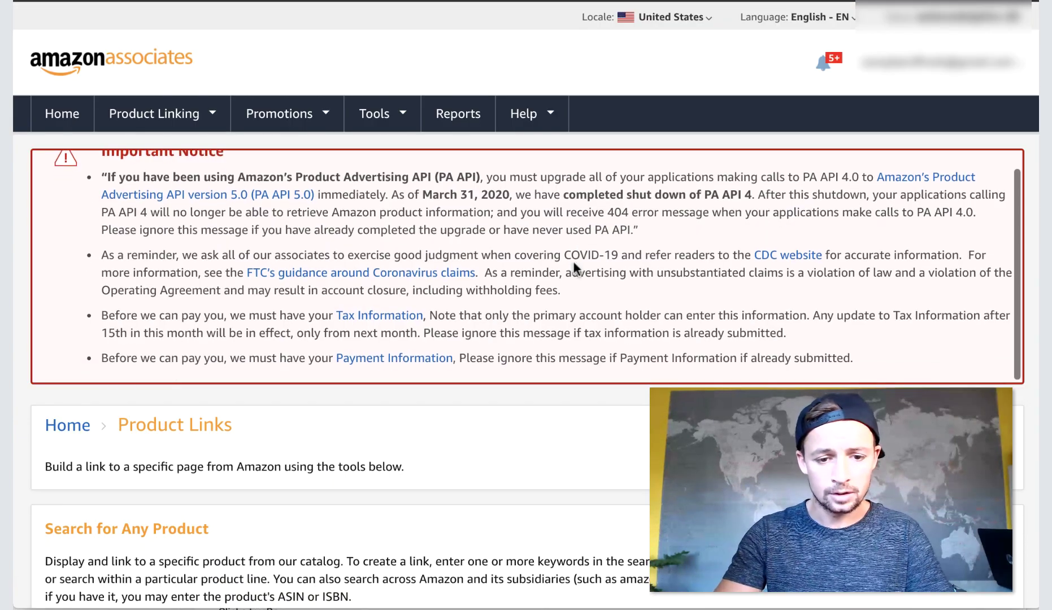
{"action": "scroll", "coordinate": [573, 261], "scroll_direction": "down", "scroll_amount": 10}
Search for 'dolphin t-shirt' and start a link for the Dolphin Surfing Tie-Dye Adult Tee Shirt.
{"action": "left_click", "coordinate": [588, 201]}
{"action": "type", "text": "dolphin t"}
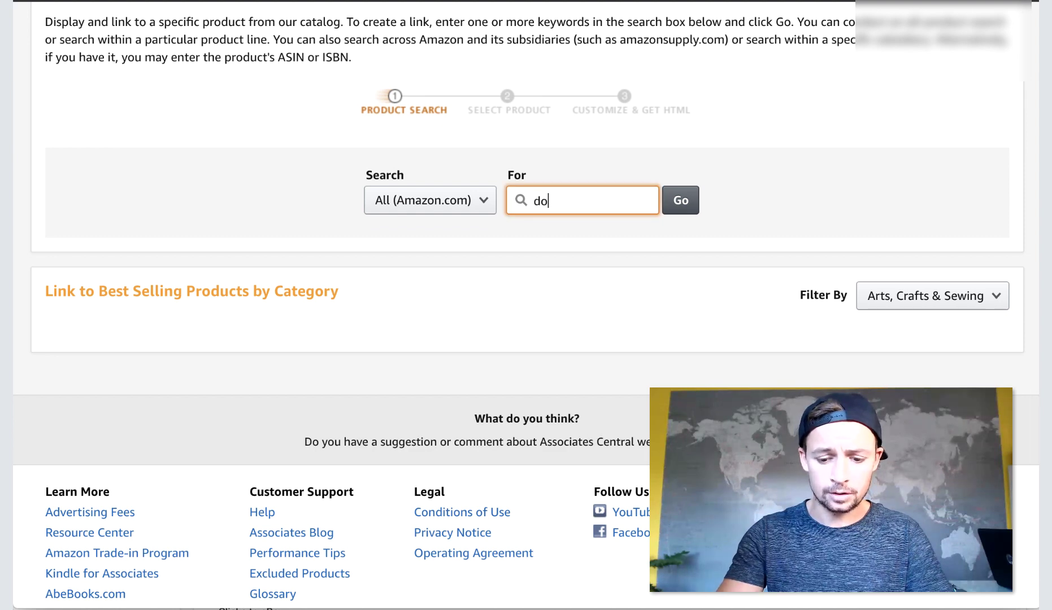
{"action": "type", "text": "-shirt"}
{"action": "key", "text": "Return"}
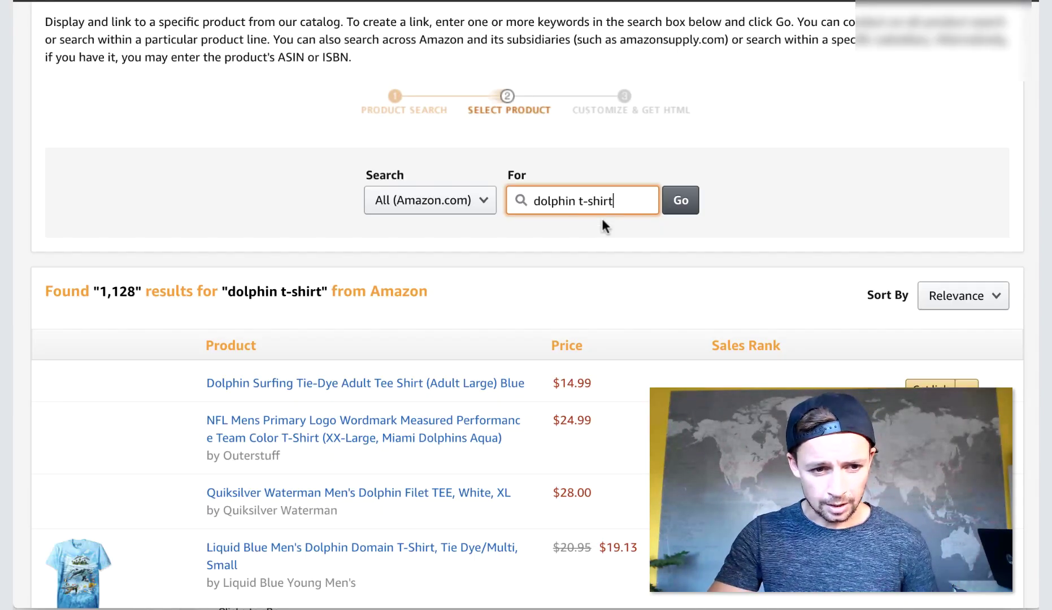
{"action": "scroll", "coordinate": [602, 217], "scroll_direction": "down", "scroll_amount": 5}
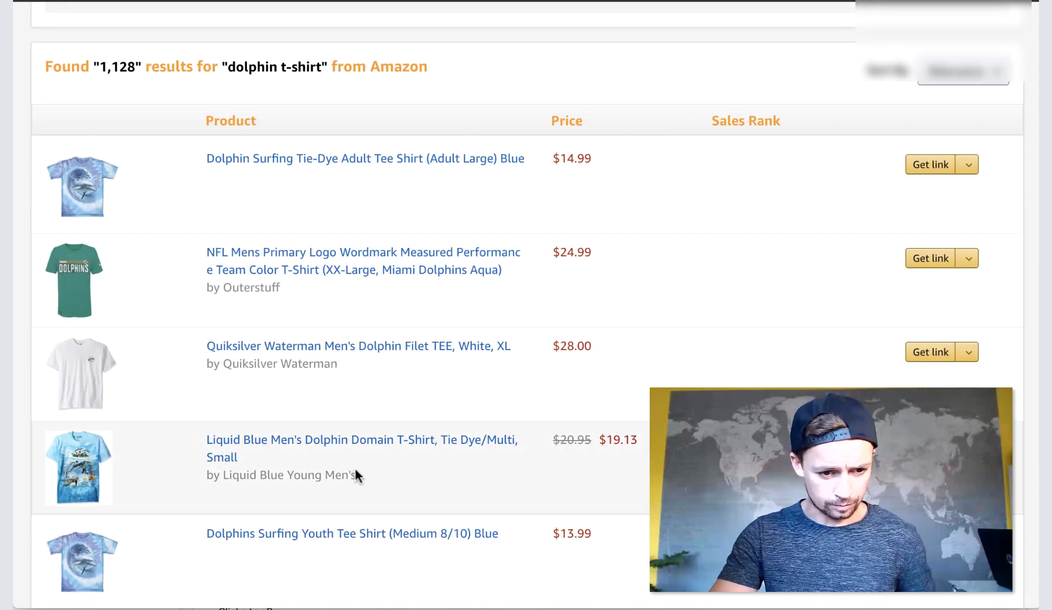
{"action": "scroll", "coordinate": [418, 471], "scroll_direction": "down", "scroll_amount": 1}
{"action": "left_click", "coordinate": [931, 160]}
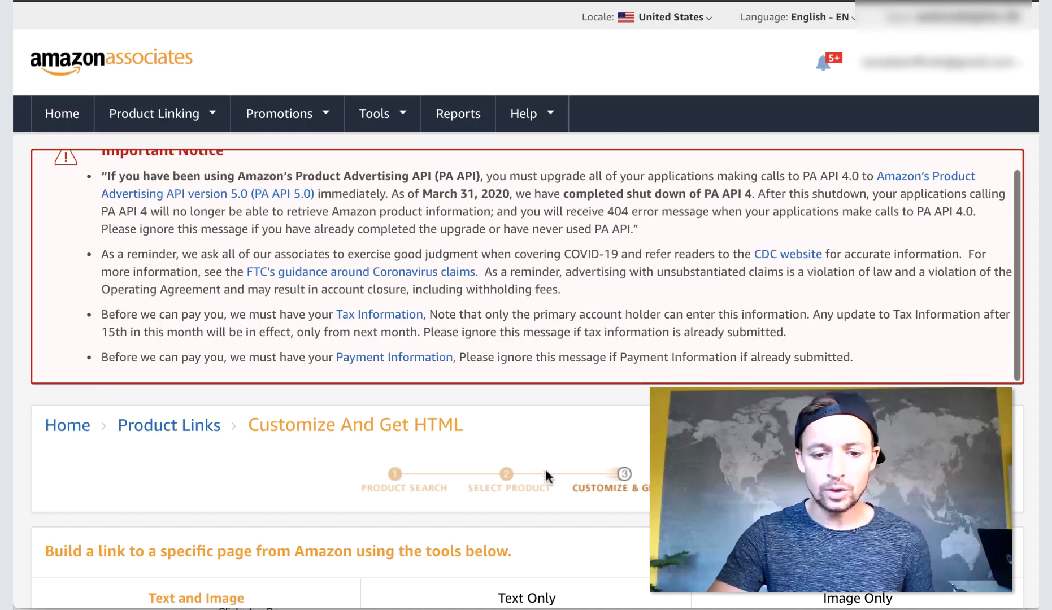
Select all of the generated HTML code for the Dolphin Surfing tee.
{"action": "scroll", "coordinate": [545, 485], "scroll_direction": "down", "scroll_amount": 10}
{"action": "scroll", "coordinate": [545, 489], "scroll_direction": "down", "scroll_amount": 8}
{"action": "scroll", "coordinate": [545, 485], "scroll_direction": "up", "scroll_amount": 1}
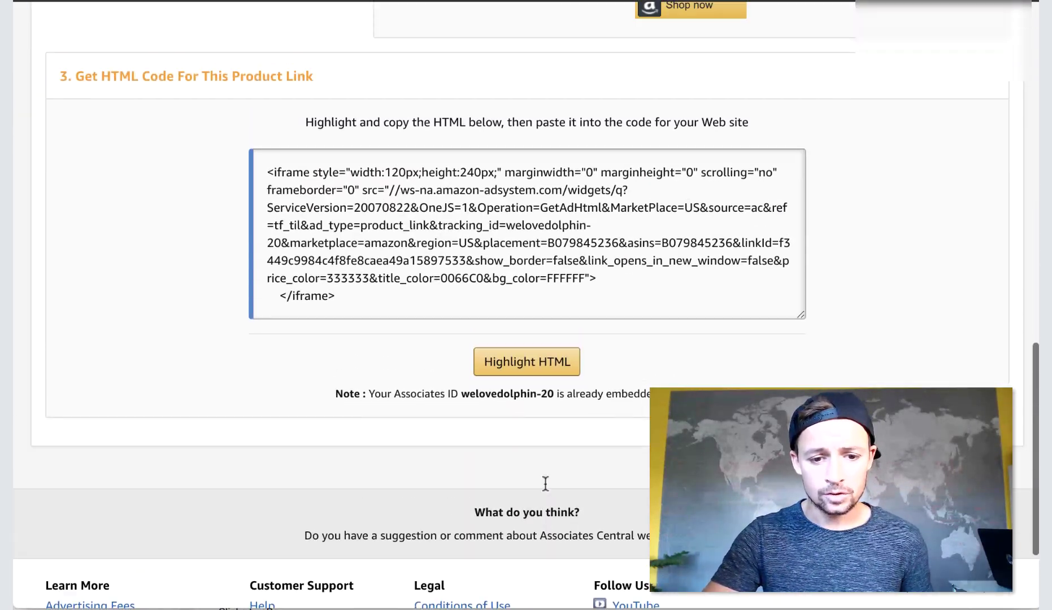
{"action": "left_click", "coordinate": [419, 210]}
{"action": "key", "text": "ctrl+a"}
{"action": "scroll", "coordinate": [418, 210], "scroll_direction": "up", "scroll_amount": 6}
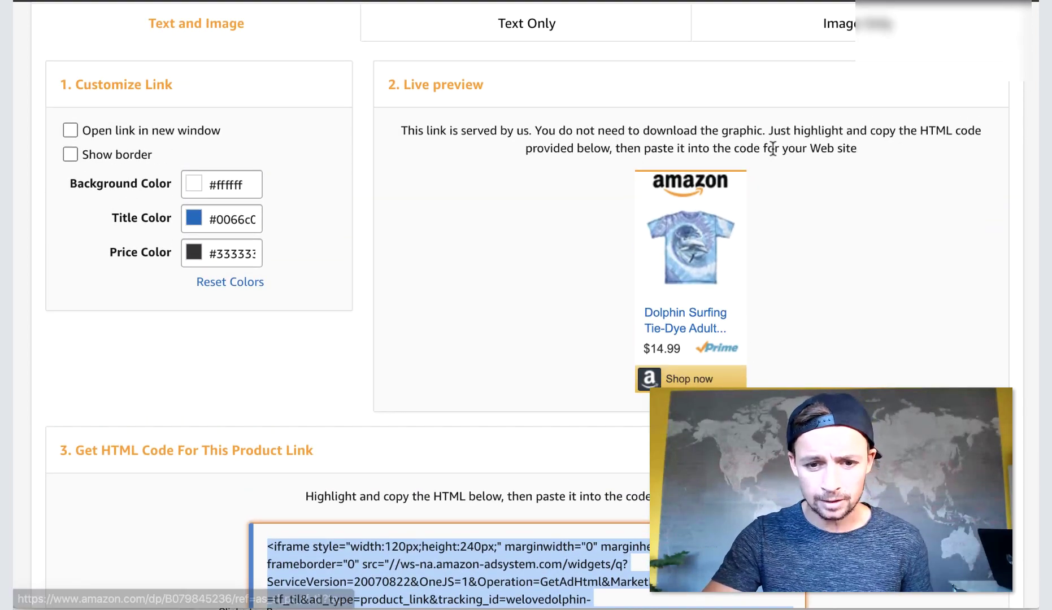
{"action": "scroll", "coordinate": [584, 142], "scroll_direction": "up", "scroll_amount": 2}
{"action": "left_click", "coordinate": [551, 121]}
{"action": "scroll", "coordinate": [536, 312], "scroll_direction": "down", "scroll_amount": 3}
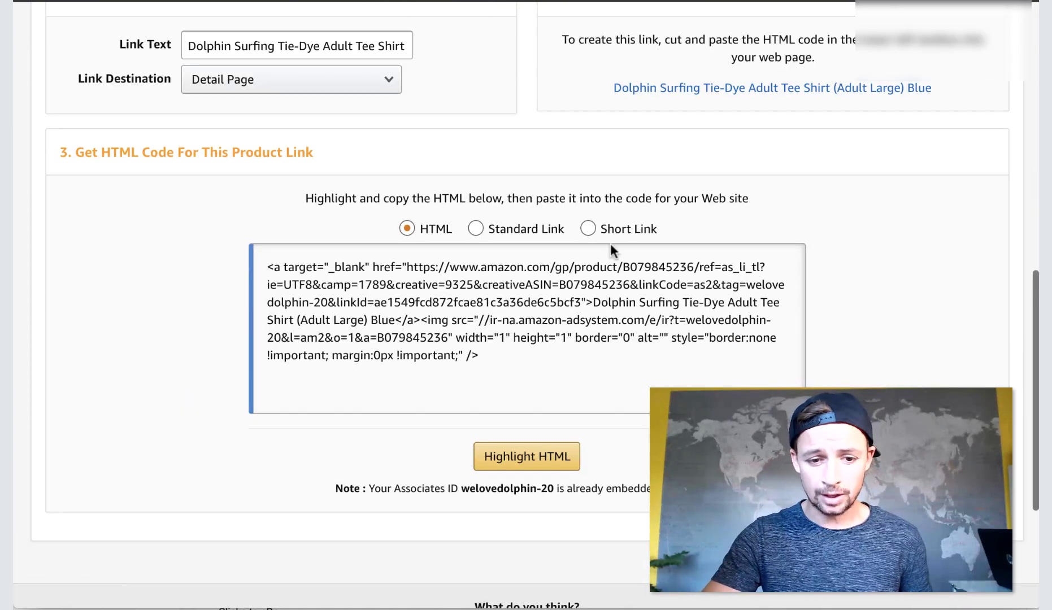
{"action": "left_click", "coordinate": [602, 226]}
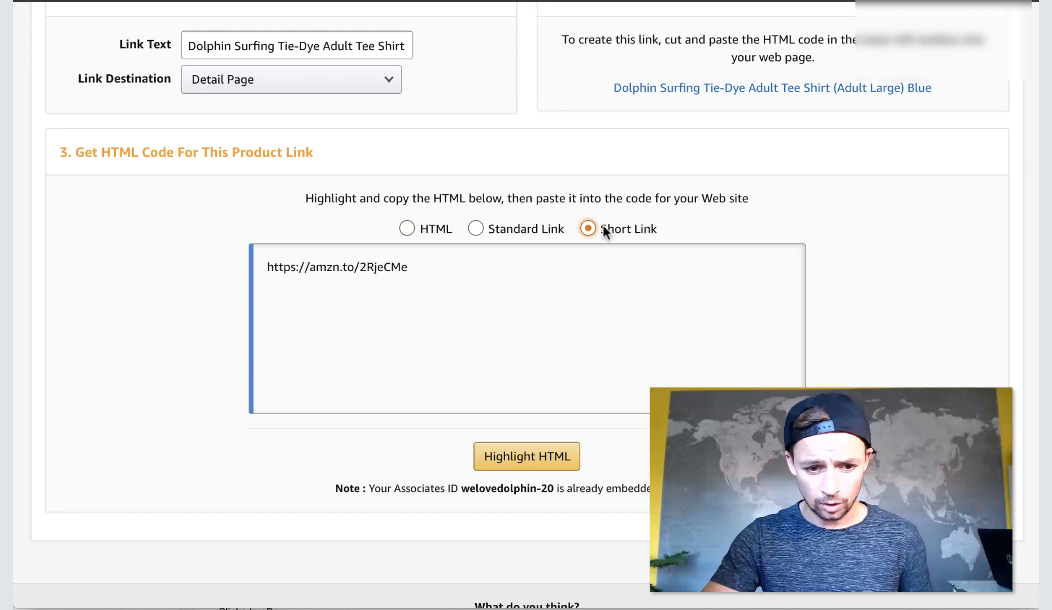
{"action": "left_click_drag", "start_coordinate": [443, 267], "coordinate": [226, 249]}
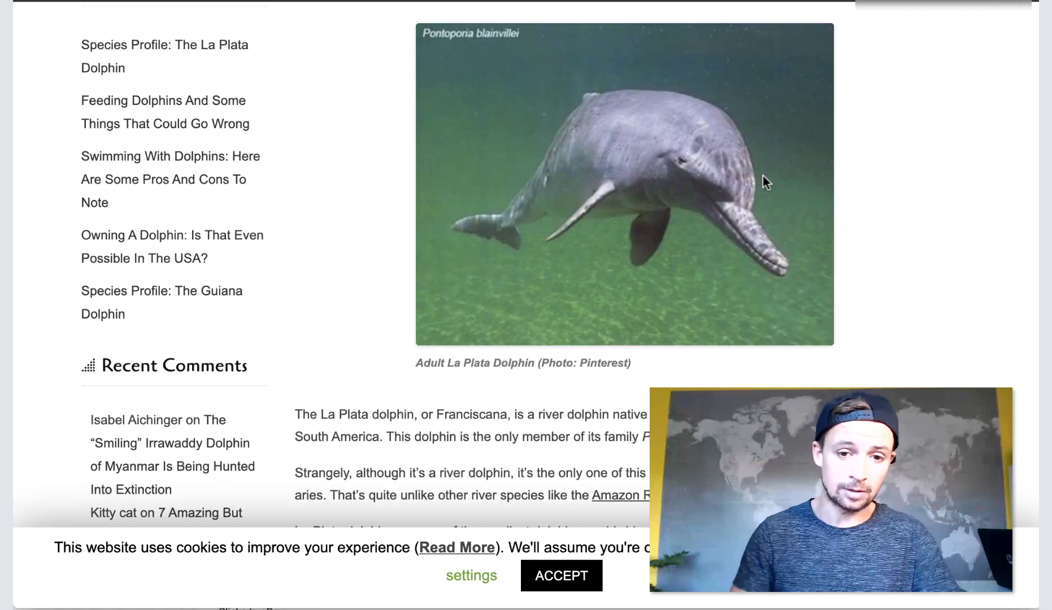
{"action": "scroll", "coordinate": [761, 174], "scroll_direction": "up", "scroll_amount": 5}
{"action": "scroll", "coordinate": [605, 305], "scroll_direction": "down", "scroll_amount": 6}
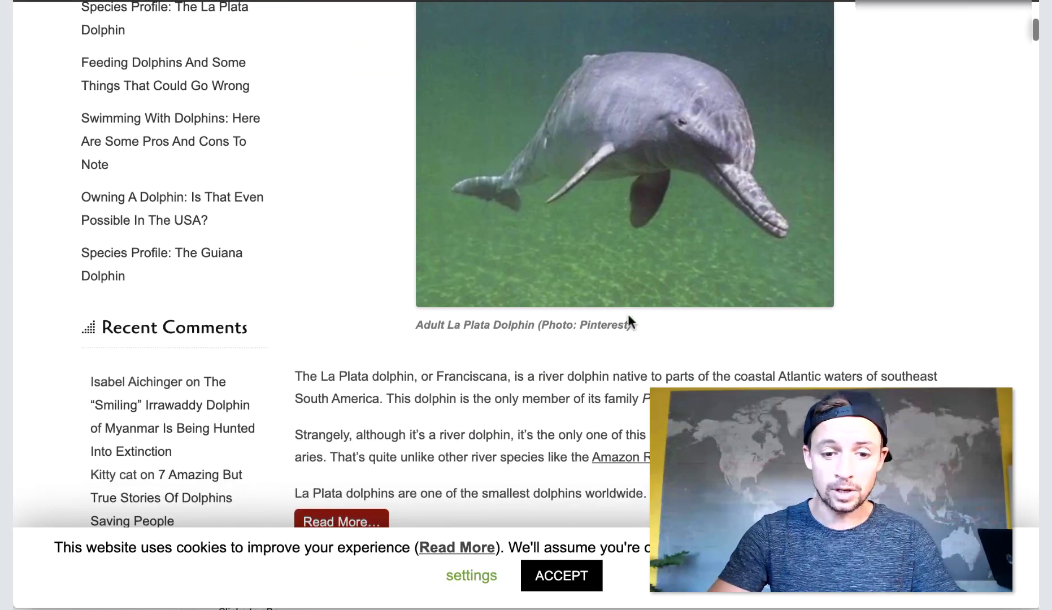
Highlight part of the La Plata Dolphin post's intro sentence, then clear the highlight.
{"action": "scroll", "coordinate": [627, 319], "scroll_direction": "up", "scroll_amount": 4}
{"action": "left_click_drag", "start_coordinate": [481, 158], "coordinate": [582, 164]}
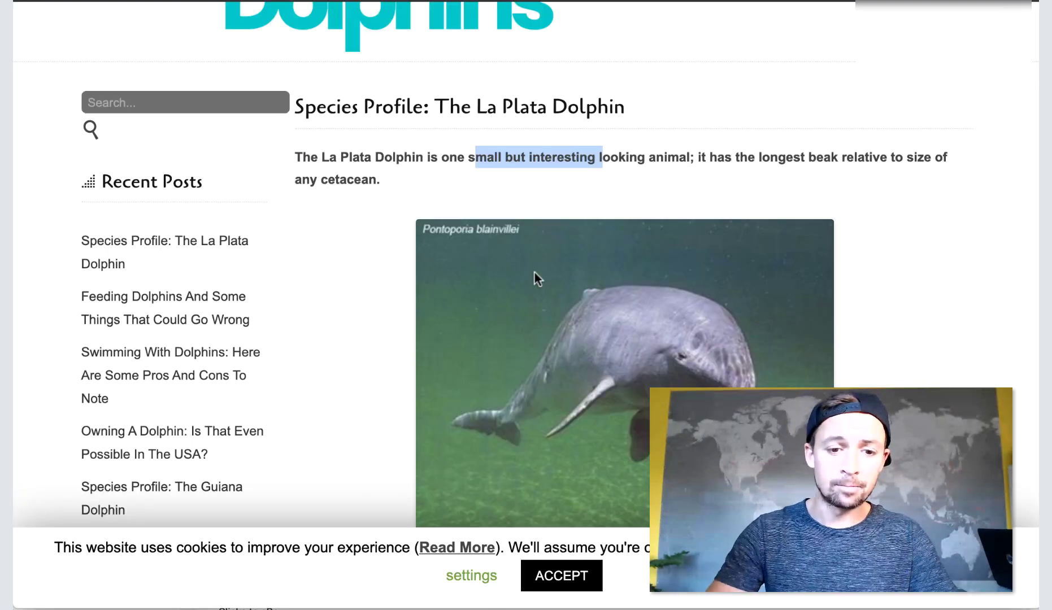
{"action": "left_click", "coordinate": [375, 175]}
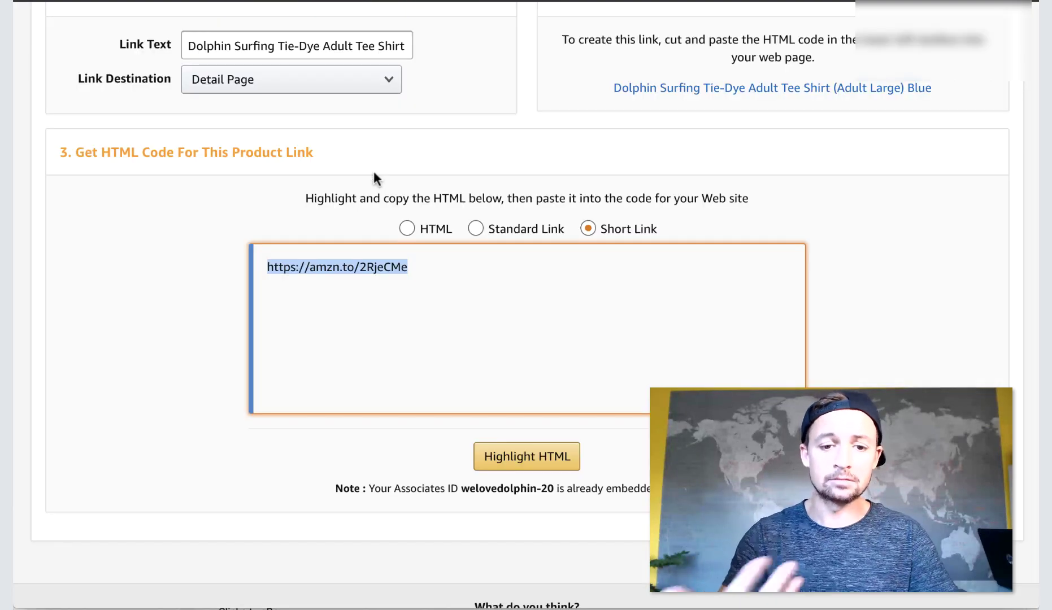
{"action": "scroll", "coordinate": [374, 175], "scroll_direction": "up", "scroll_amount": 8}
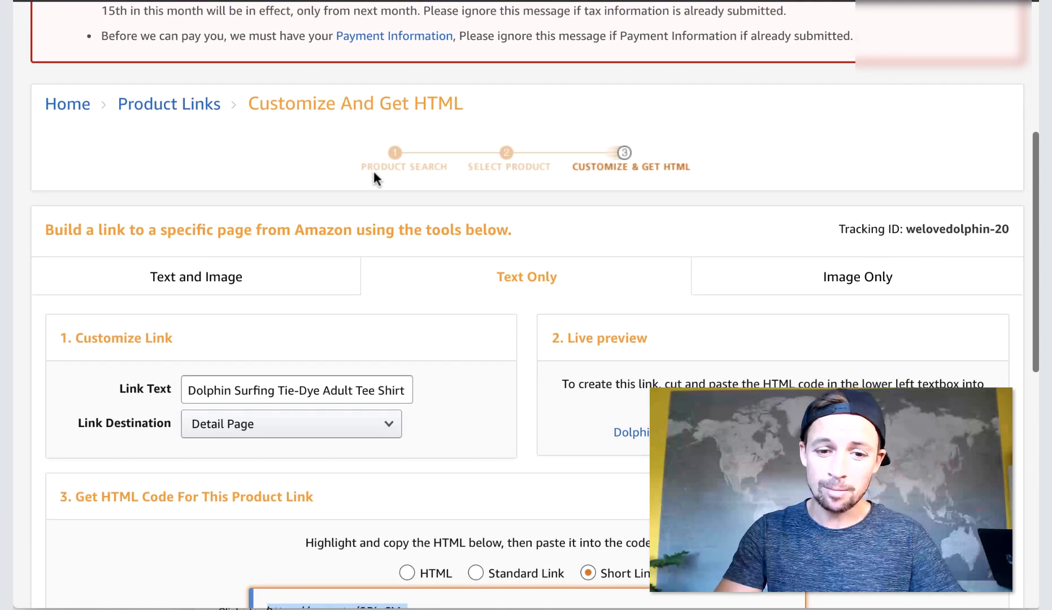
{"action": "scroll", "coordinate": [374, 177], "scroll_direction": "up", "scroll_amount": 4}
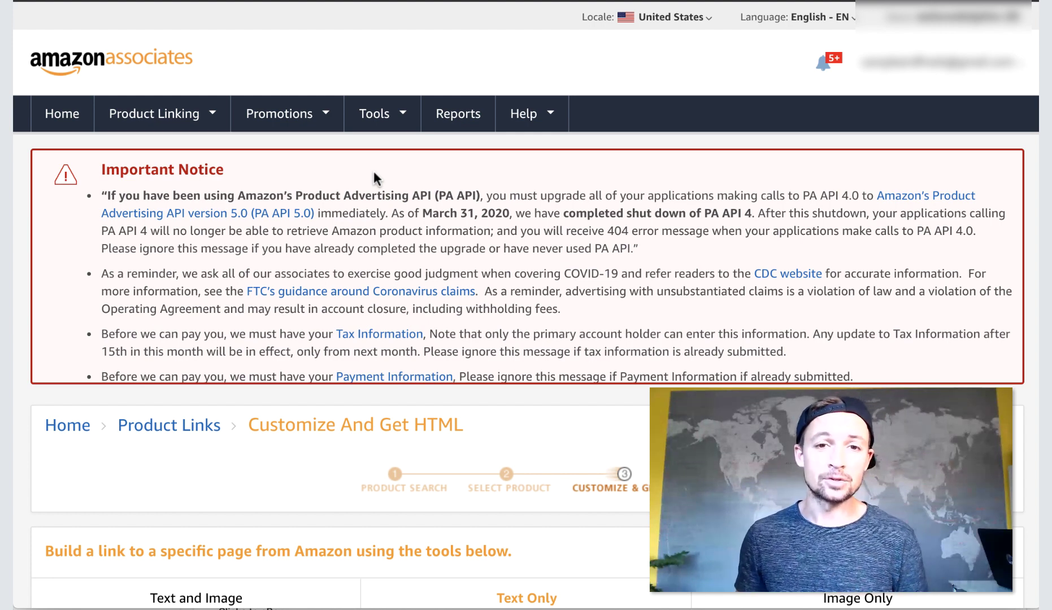
Scroll through the La Plata Dolphin article down to its comments.
{"action": "scroll", "coordinate": [458, 181], "scroll_direction": "down", "scroll_amount": 1}
{"action": "scroll", "coordinate": [458, 181], "scroll_direction": "up", "scroll_amount": 1}
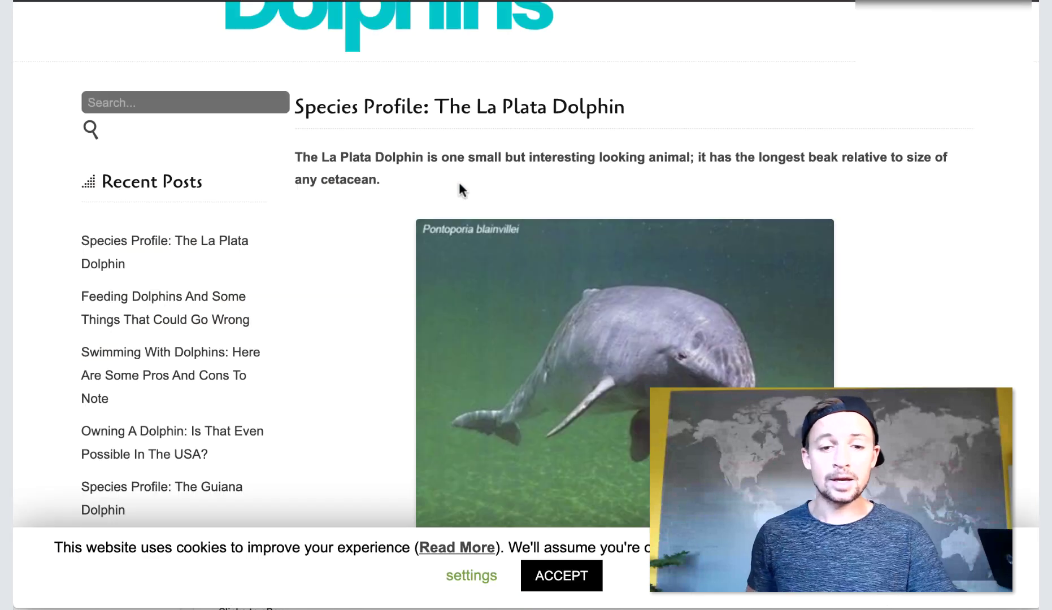
{"action": "scroll", "coordinate": [460, 185], "scroll_direction": "up", "scroll_amount": 3}
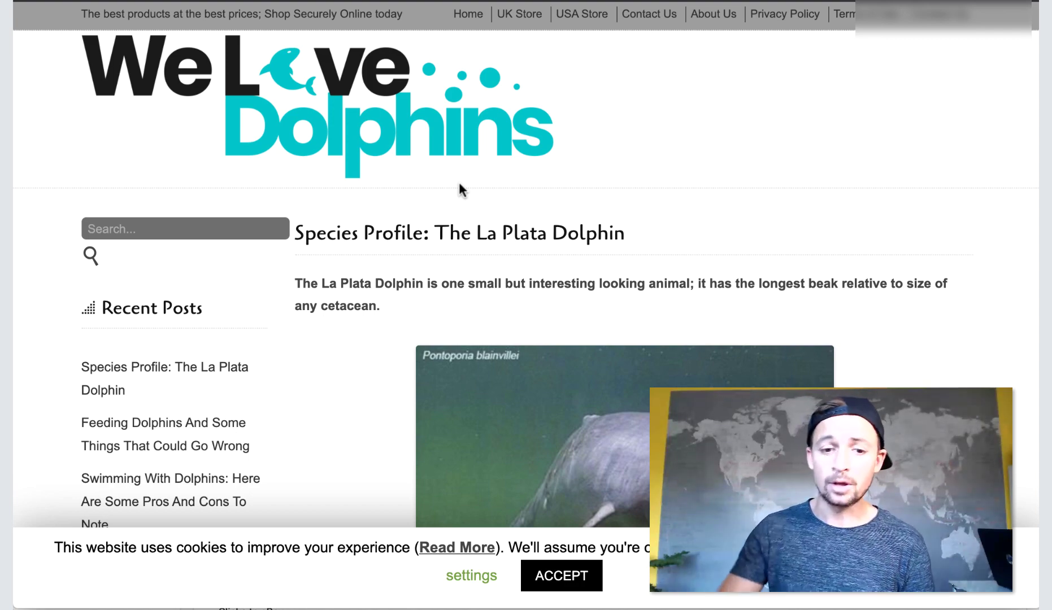
{"action": "scroll", "coordinate": [459, 185], "scroll_direction": "down", "scroll_amount": 4}
{"action": "scroll", "coordinate": [446, 336], "scroll_direction": "down", "scroll_amount": 4}
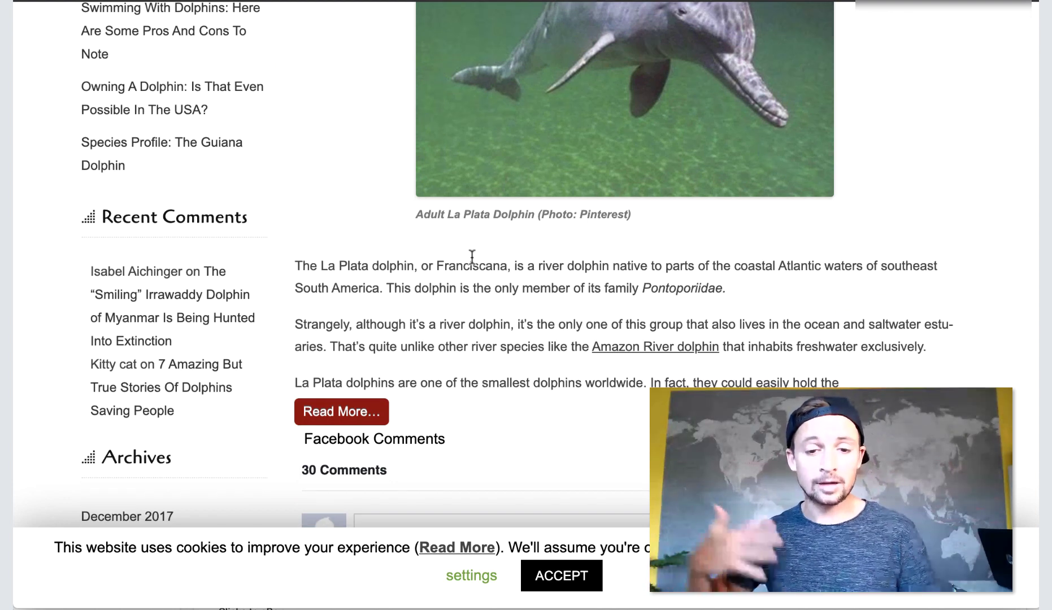
{"action": "scroll", "coordinate": [472, 257], "scroll_direction": "down", "scroll_amount": 3}
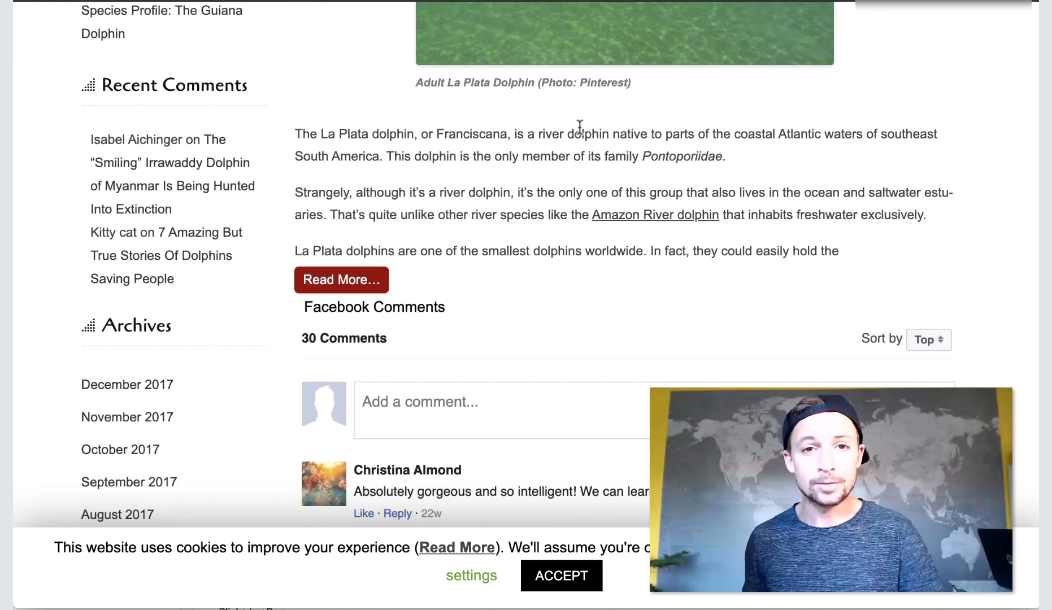
{"action": "scroll", "coordinate": [623, 266], "scroll_direction": "down", "scroll_amount": 2}
{"action": "scroll", "coordinate": [623, 265], "scroll_direction": "down", "scroll_amount": 9}
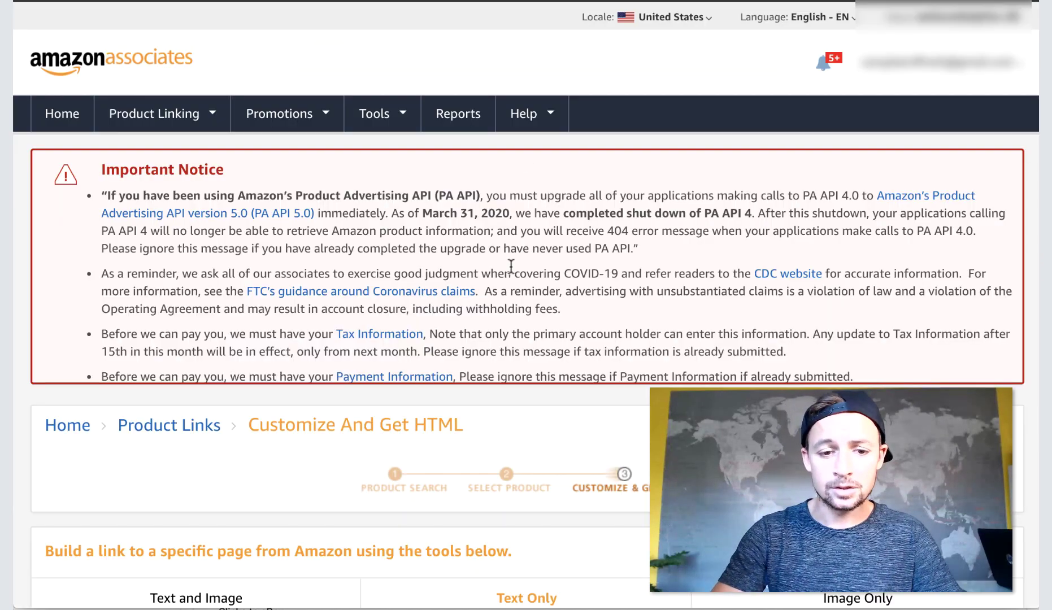
{"action": "scroll", "coordinate": [511, 266], "scroll_direction": "down", "scroll_amount": 2}
{"action": "scroll", "coordinate": [493, 418], "scroll_direction": "down", "scroll_amount": 12}
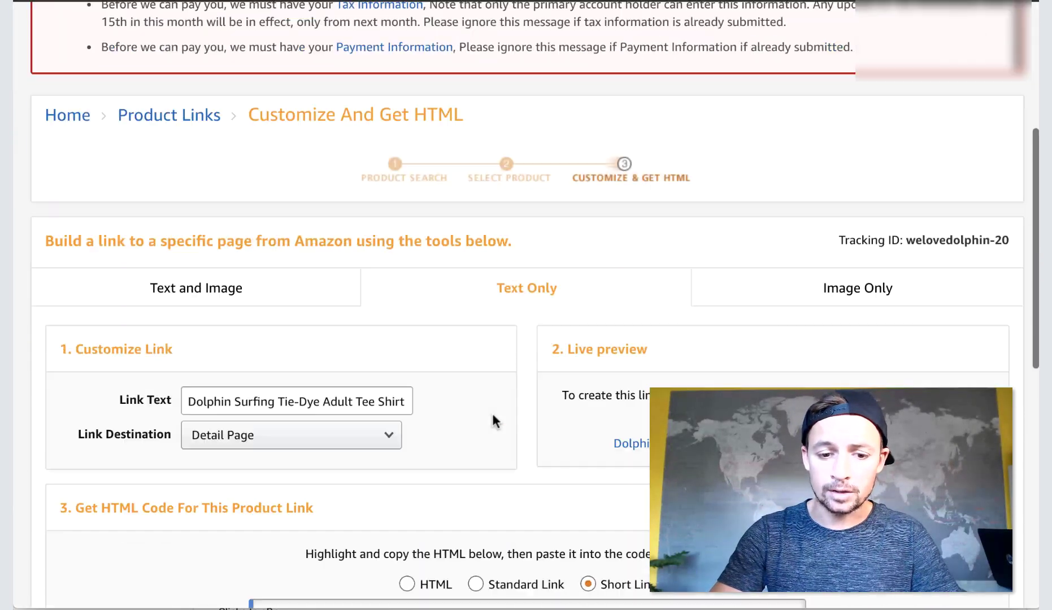
{"action": "scroll", "coordinate": [951, 330], "scroll_direction": "up", "scroll_amount": 2}
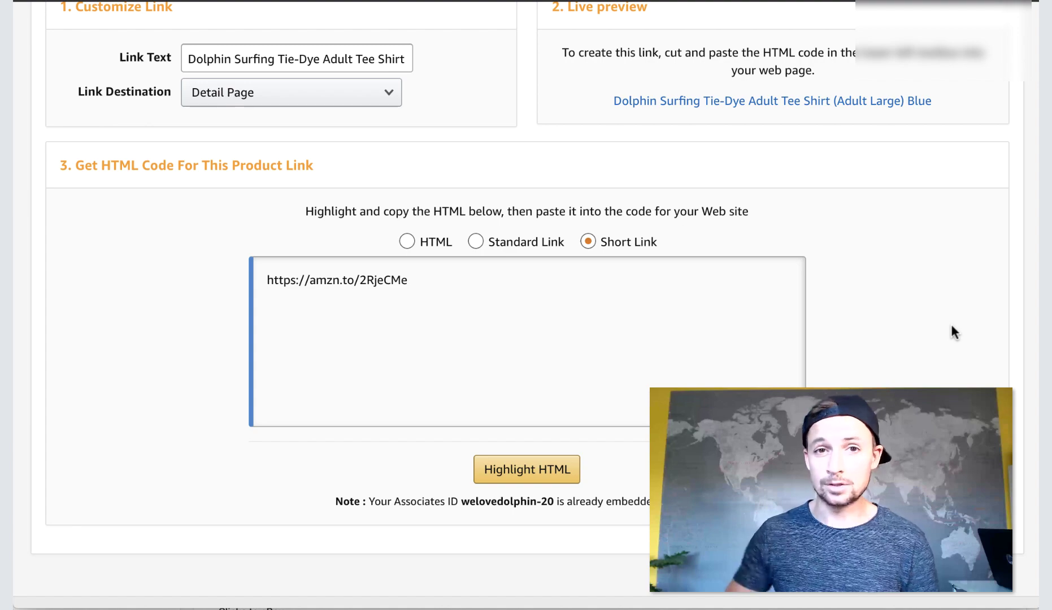
{"action": "scroll", "coordinate": [954, 332], "scroll_direction": "down", "scroll_amount": 5}
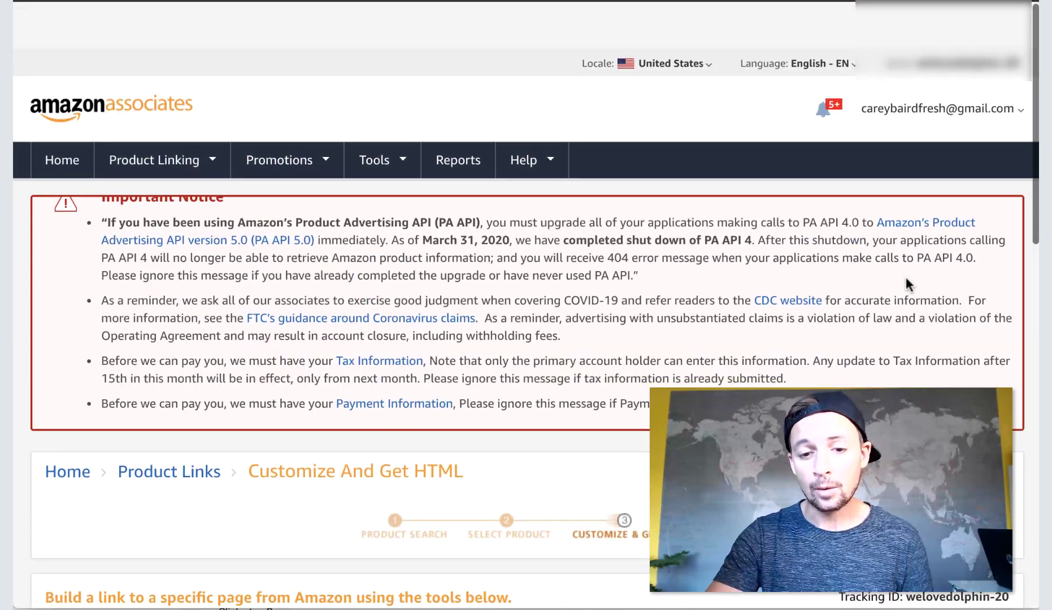
{"action": "scroll", "coordinate": [905, 280], "scroll_direction": "down", "scroll_amount": 1}
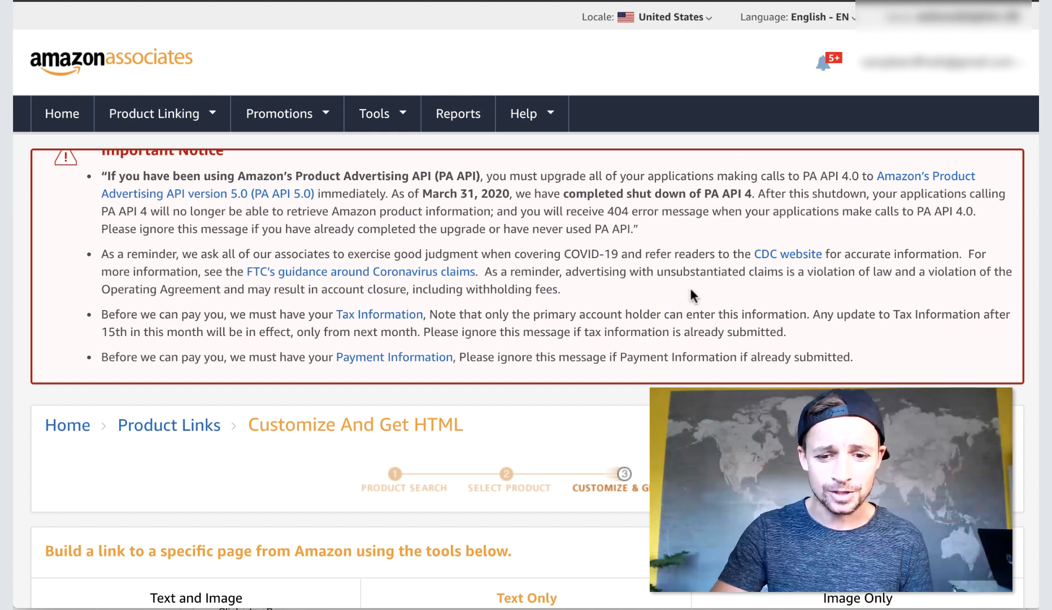
{"action": "scroll", "coordinate": [689, 289], "scroll_direction": "up", "scroll_amount": 1}
{"action": "scroll", "coordinate": [689, 288], "scroll_direction": "down", "scroll_amount": 1}
{"action": "scroll", "coordinate": [689, 288], "scroll_direction": "down", "scroll_amount": 2}
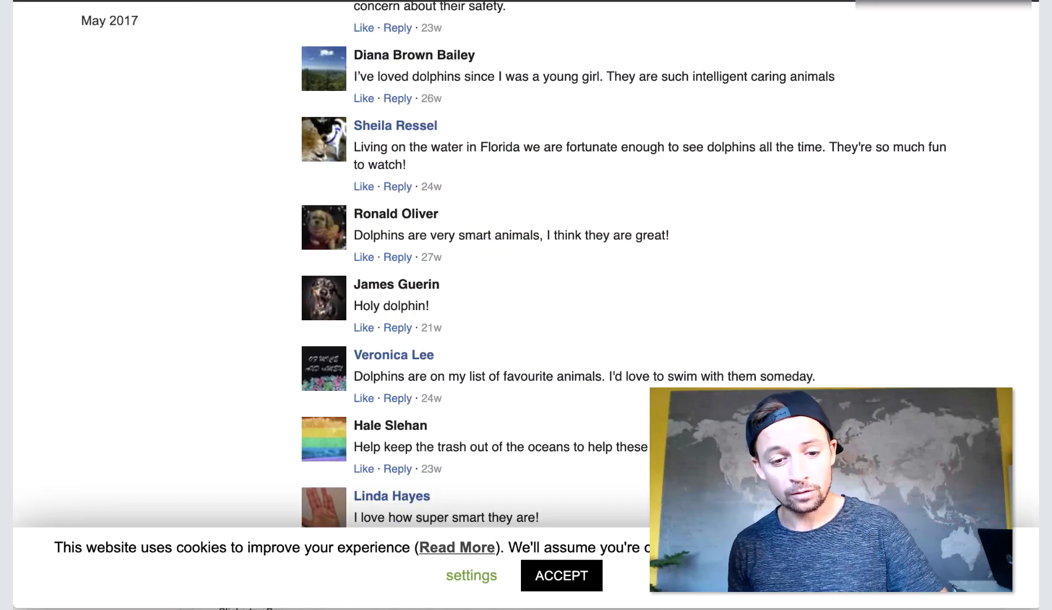
{"action": "scroll", "coordinate": [525, 254], "scroll_direction": "up", "scroll_amount": 10}
{"action": "scroll", "coordinate": [525, 283], "scroll_direction": "up", "scroll_amount": 10}
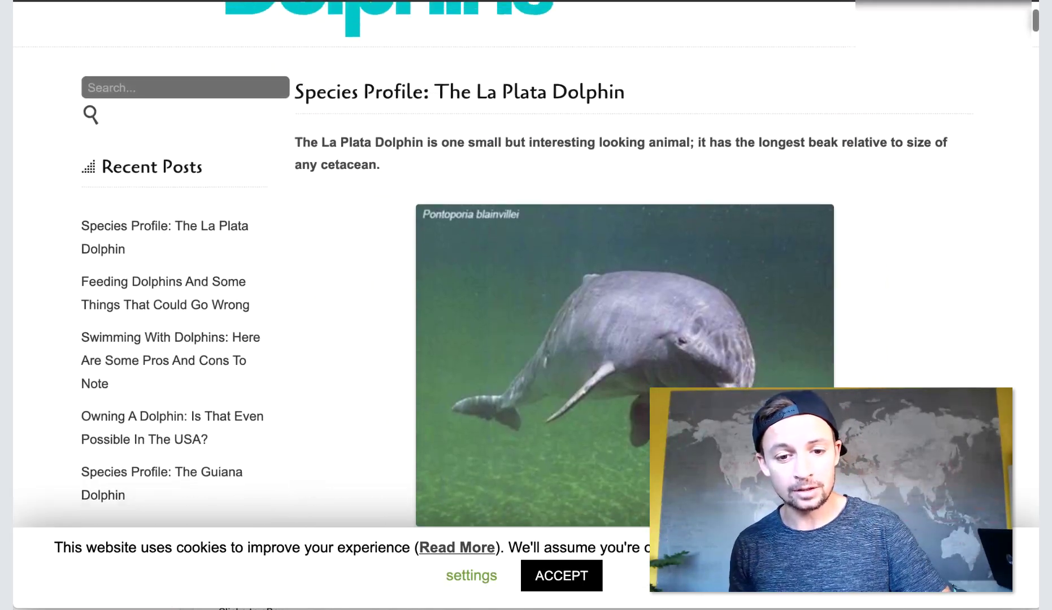